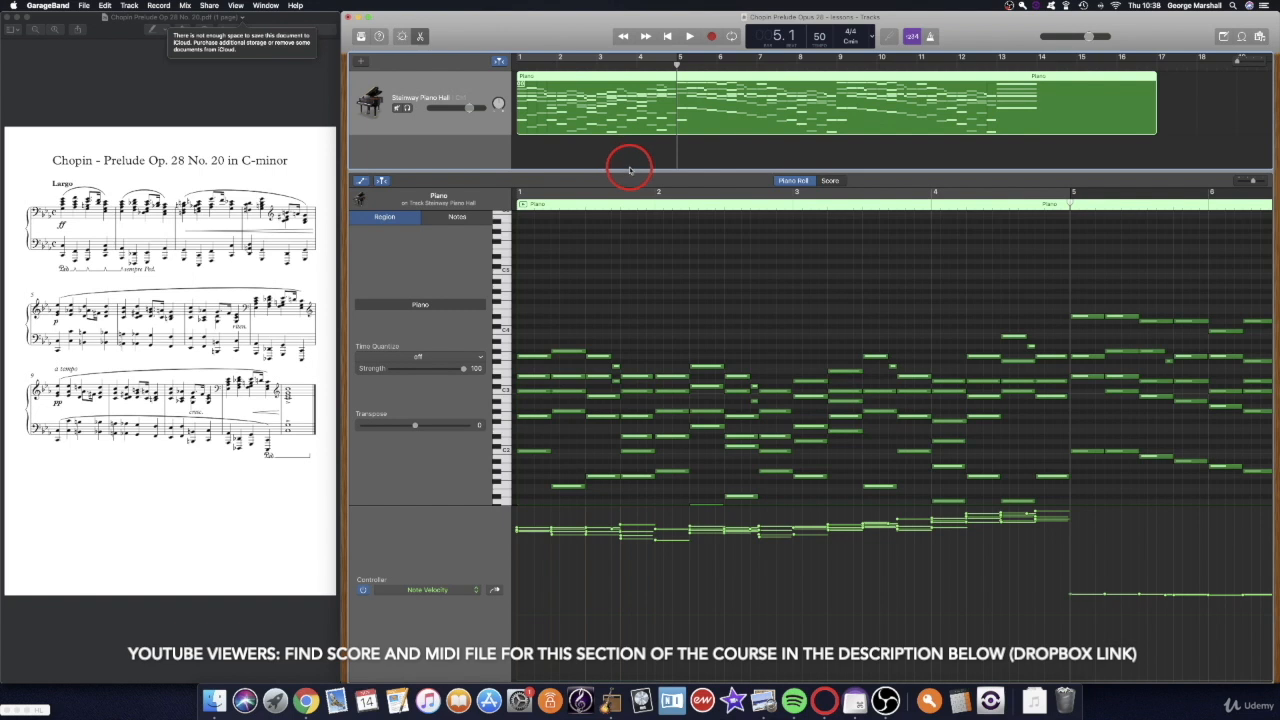
pyautogui.hscroll(10, 869, 325)
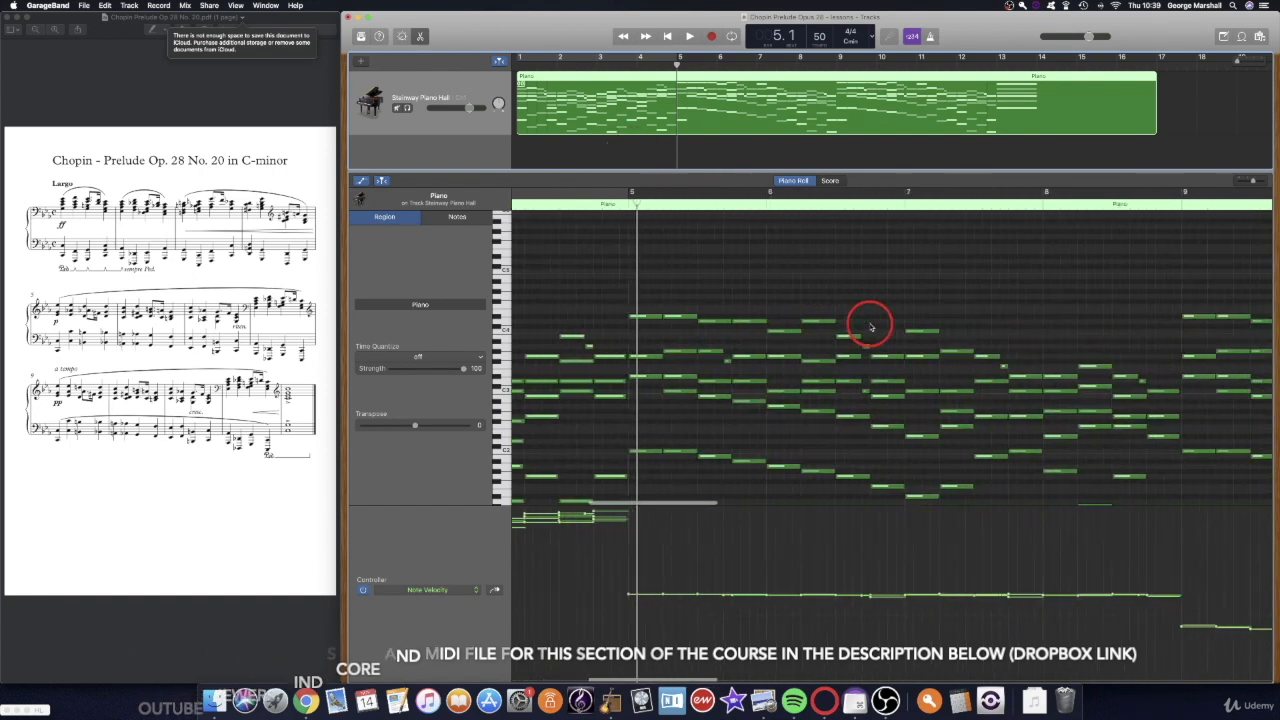
pyautogui.hscroll(-5, 870, 326)
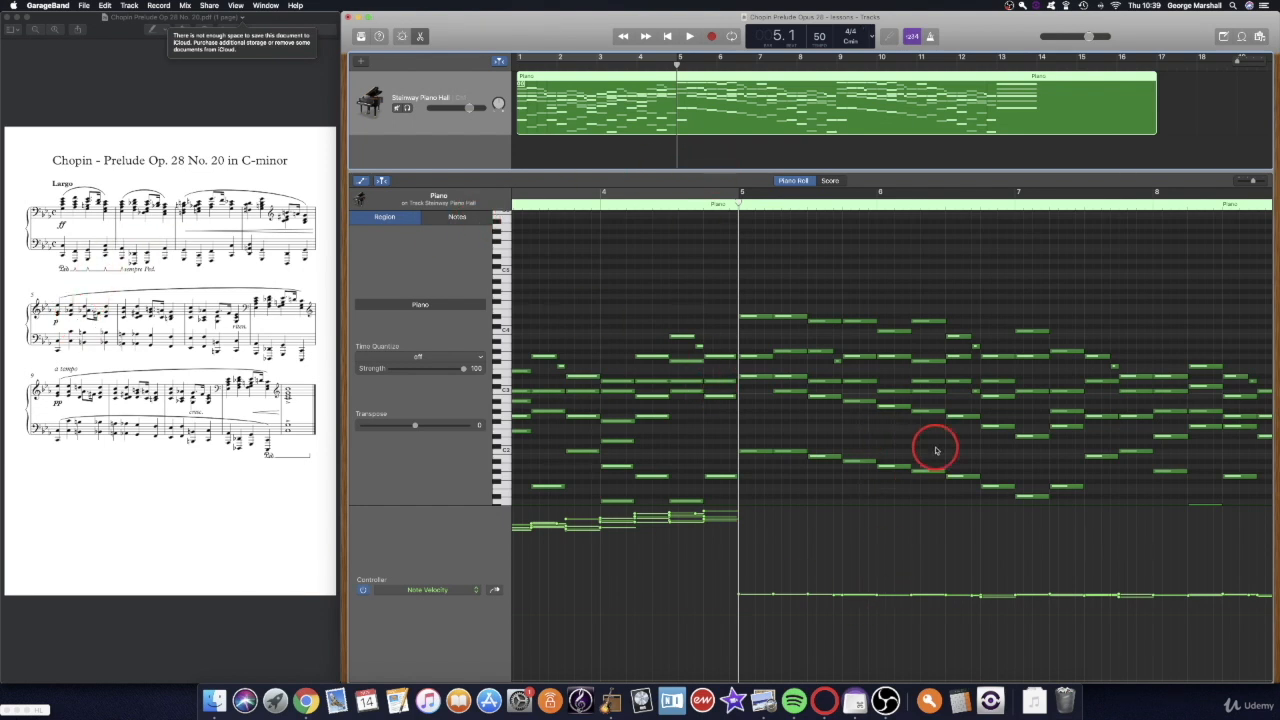
pyautogui.hscroll(5, 951, 437)
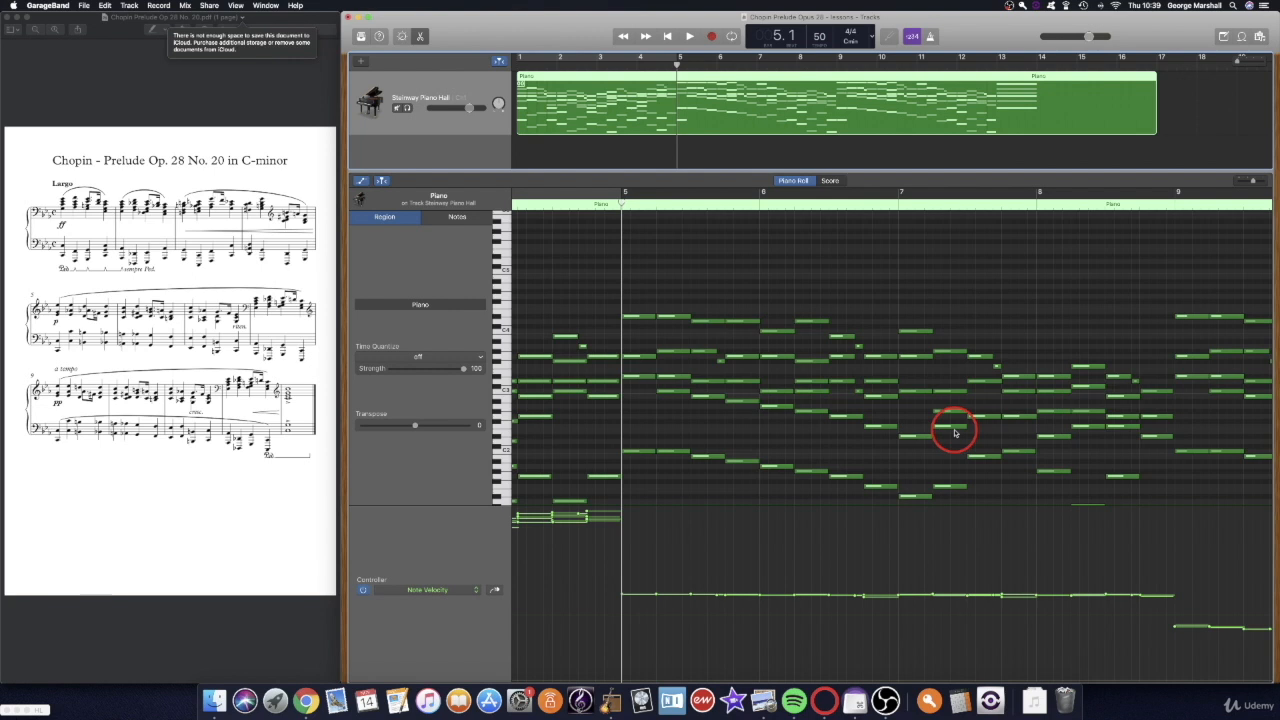
pyautogui.moveTo(937, 428)
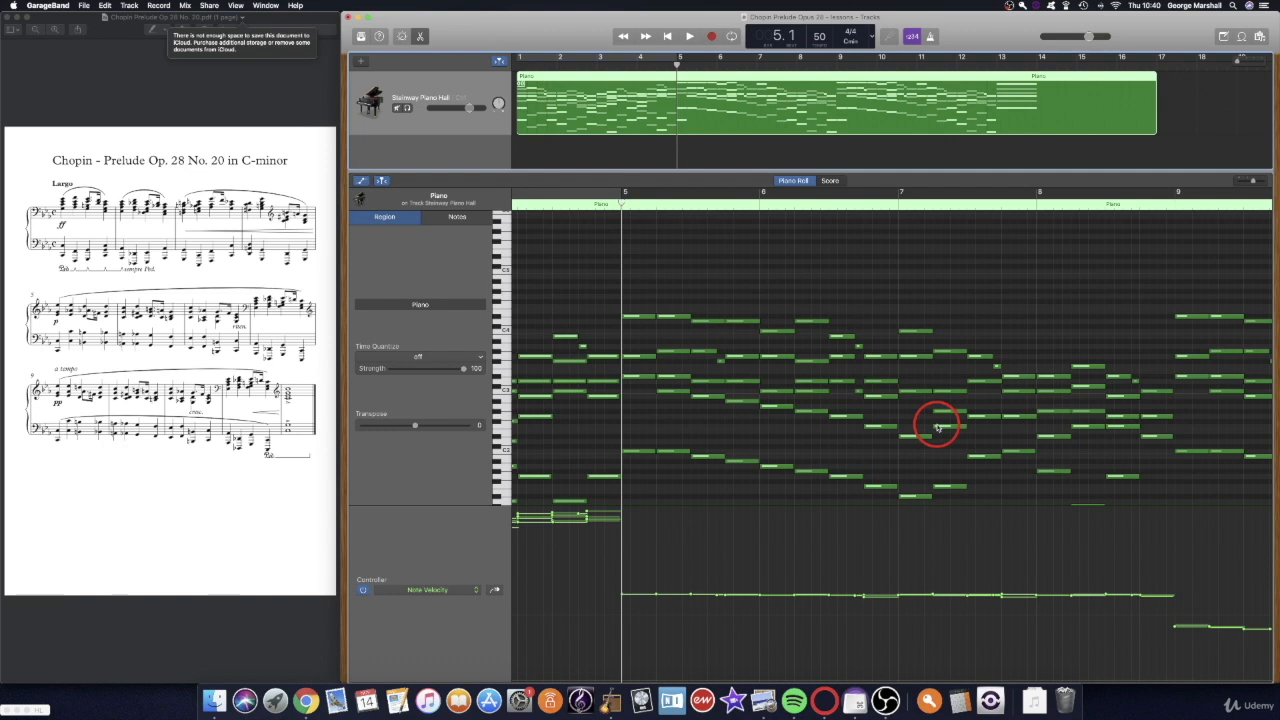
pyautogui.hscroll(3, 940, 427)
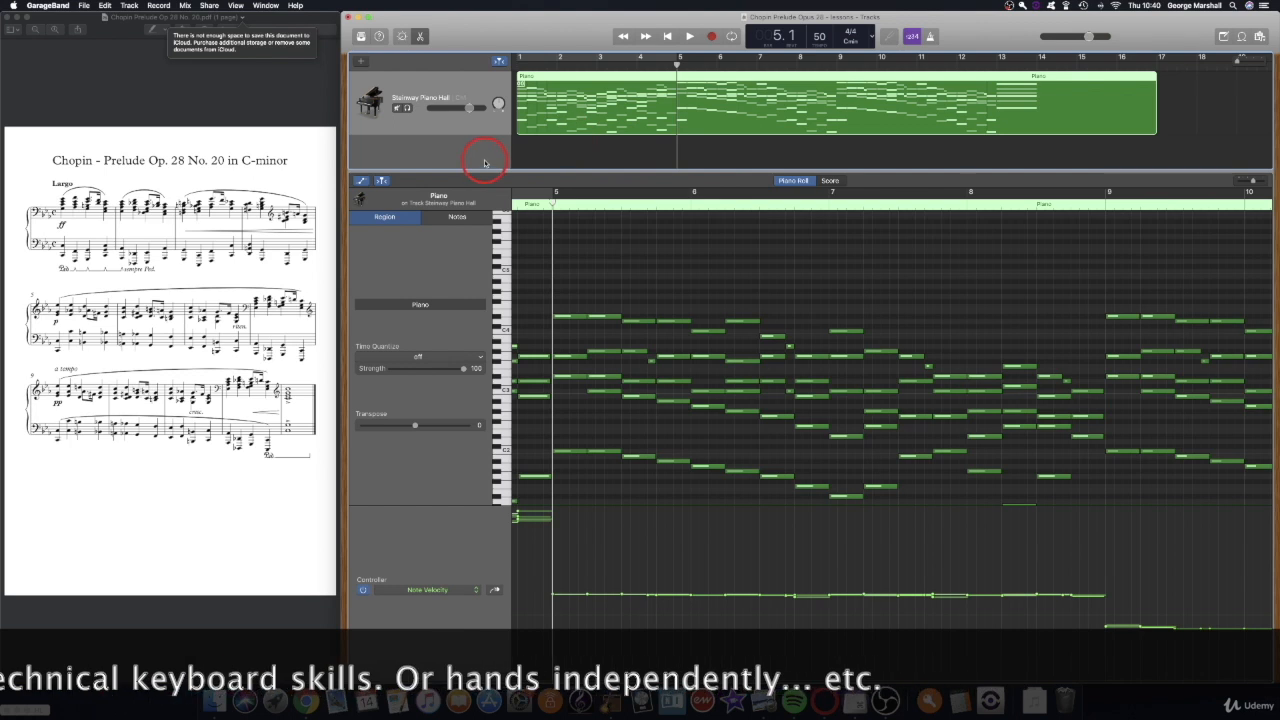
# Step: Mute the original Steinway Piano Hall track, duplicate it as an empty second track, and select the original Piano region
pyautogui.click(397, 109)
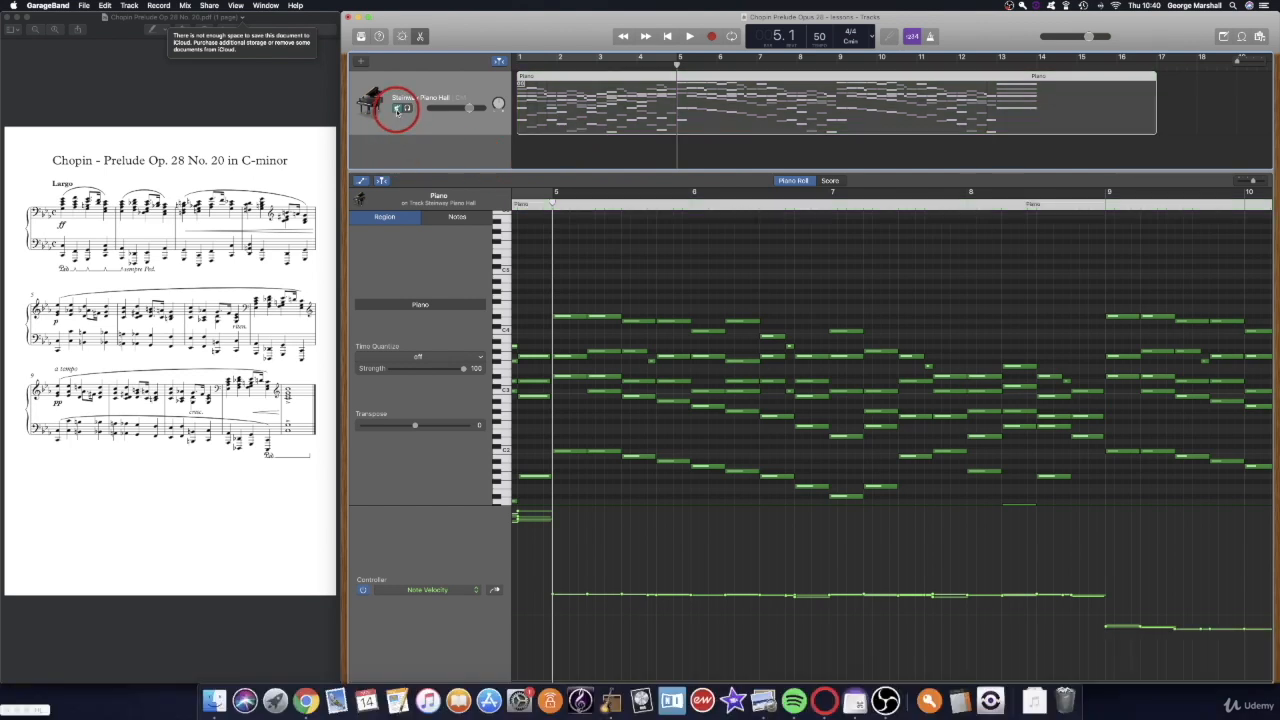
pyautogui.press('super+d')
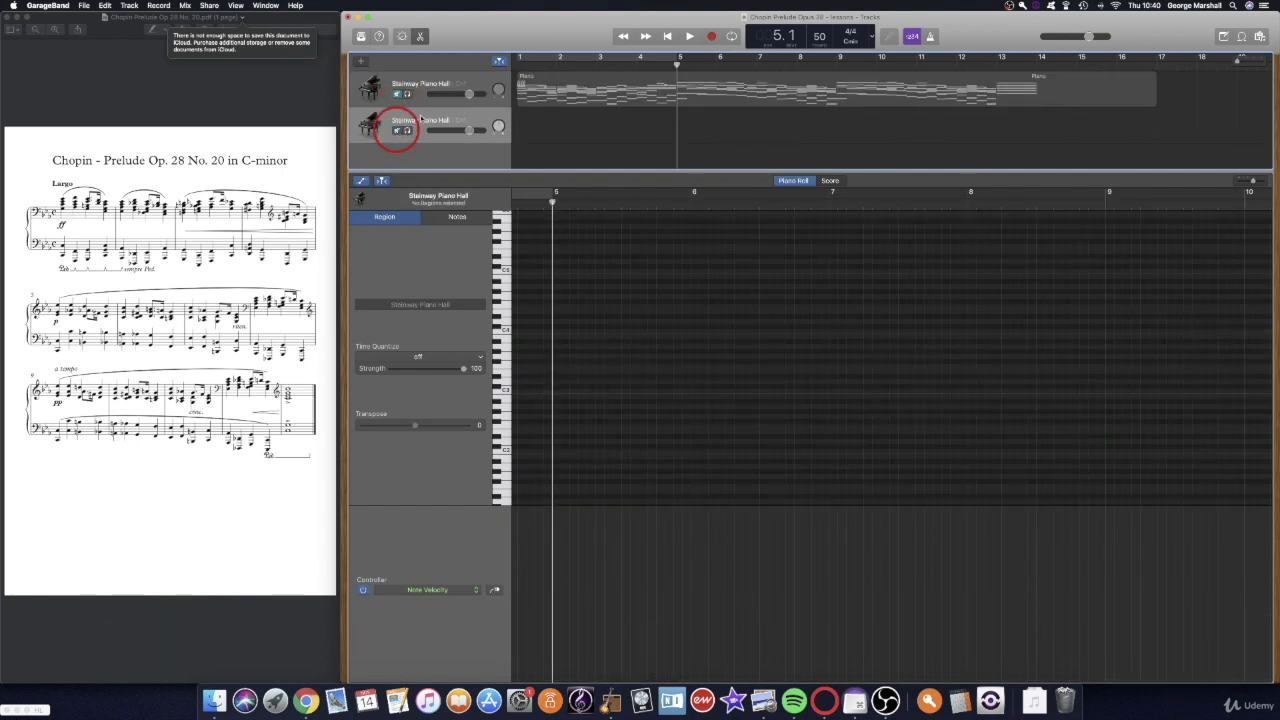
pyautogui.click(421, 97)
pyautogui.click(712, 85)
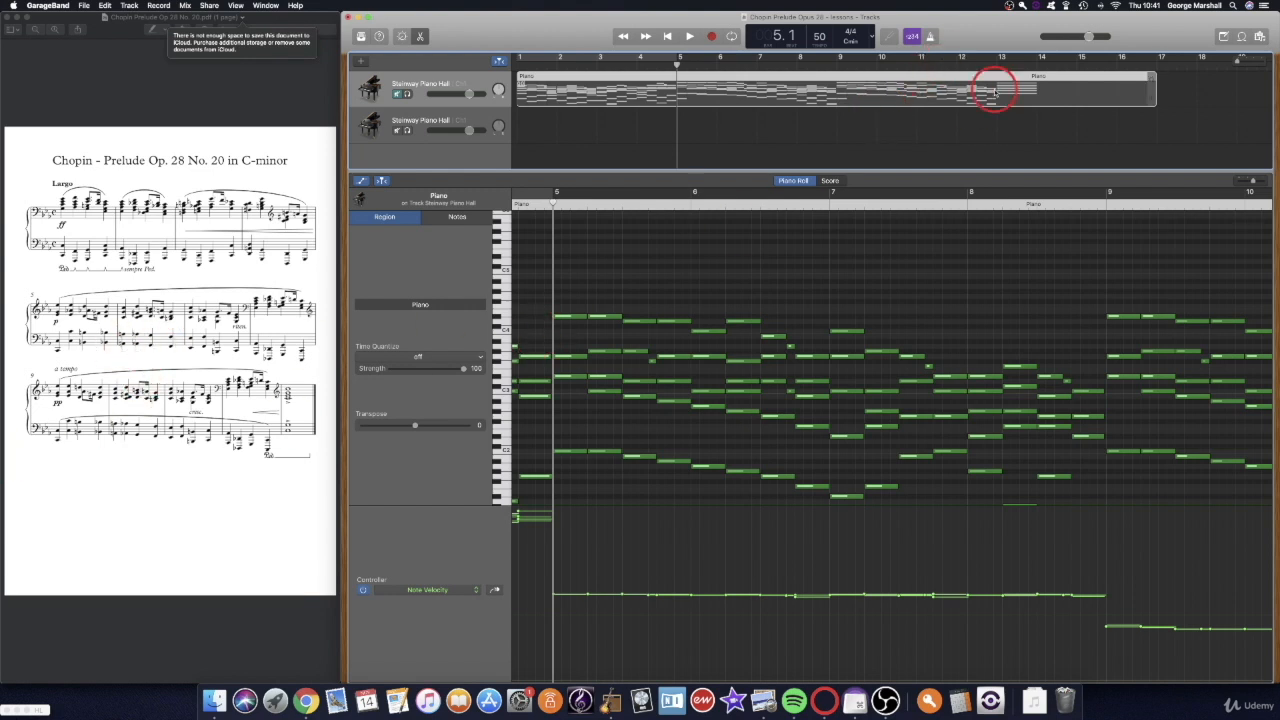
# Step: Turn on the metronome and record a two-bar rhythm of repeated block chords on the duplicate piano track from bar 5
pyautogui.click(930, 37)
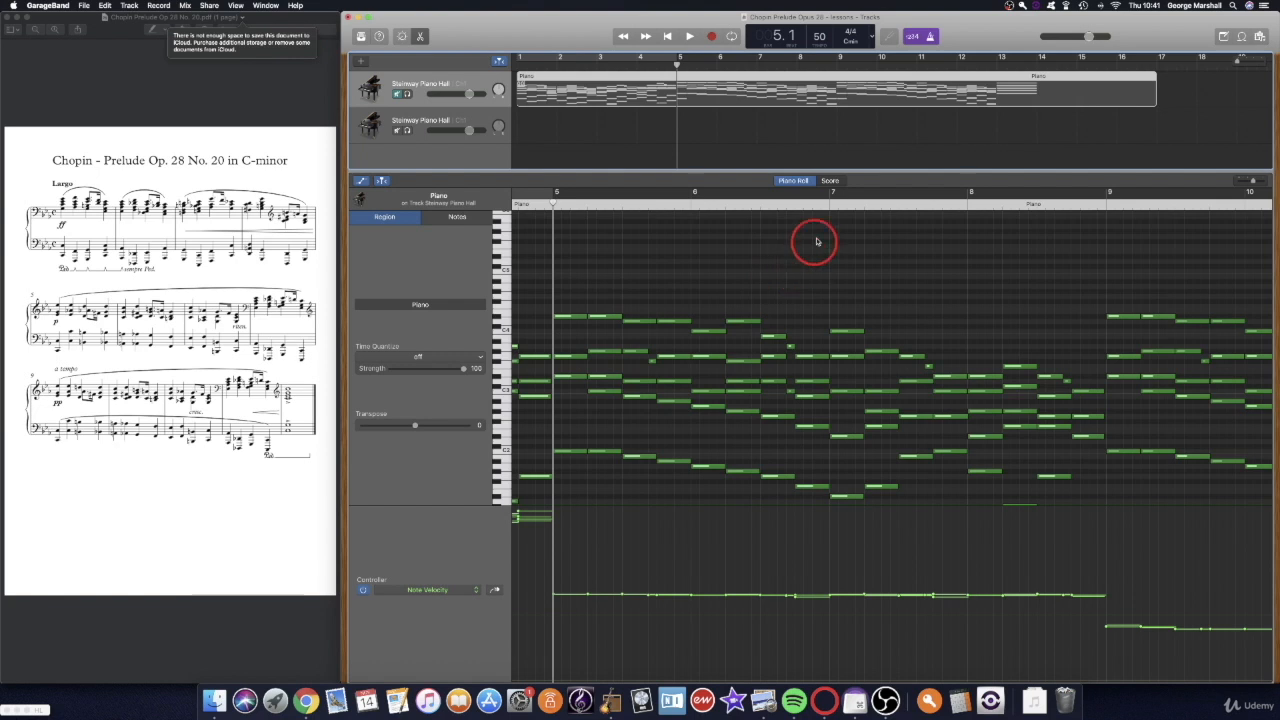
pyautogui.click(913, 38)
pyautogui.click(913, 38)
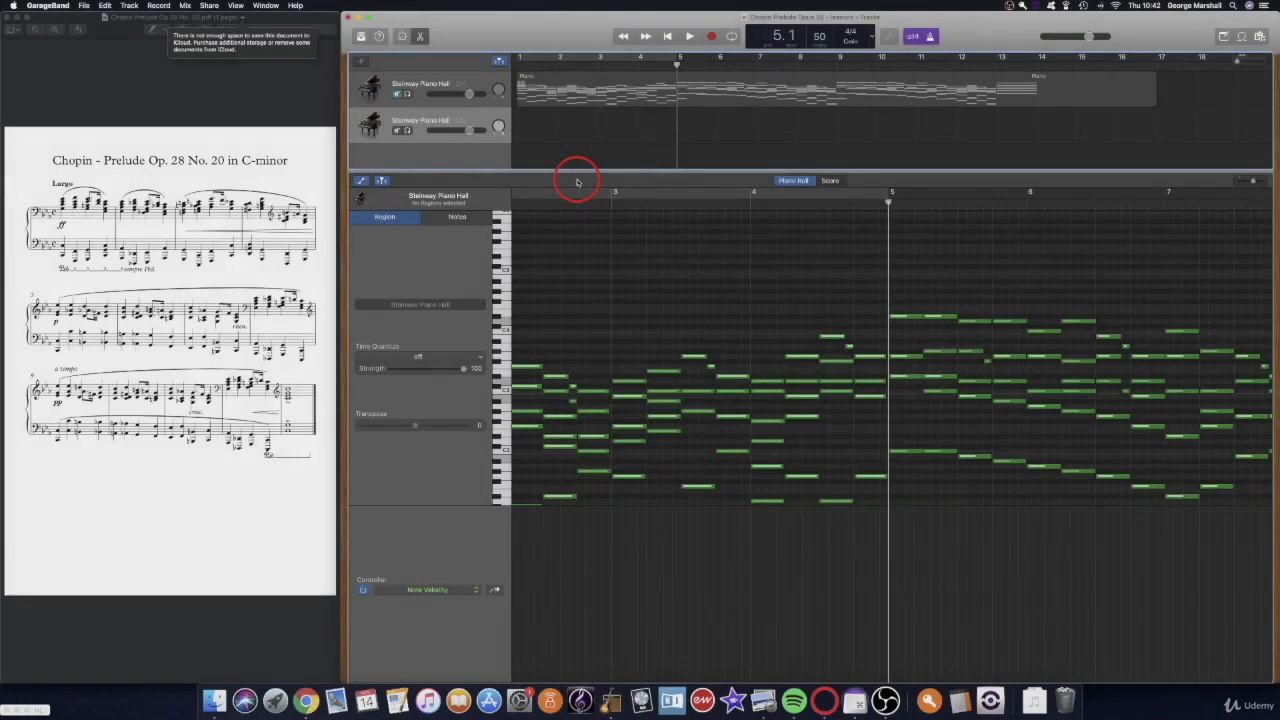
pyautogui.press('r')
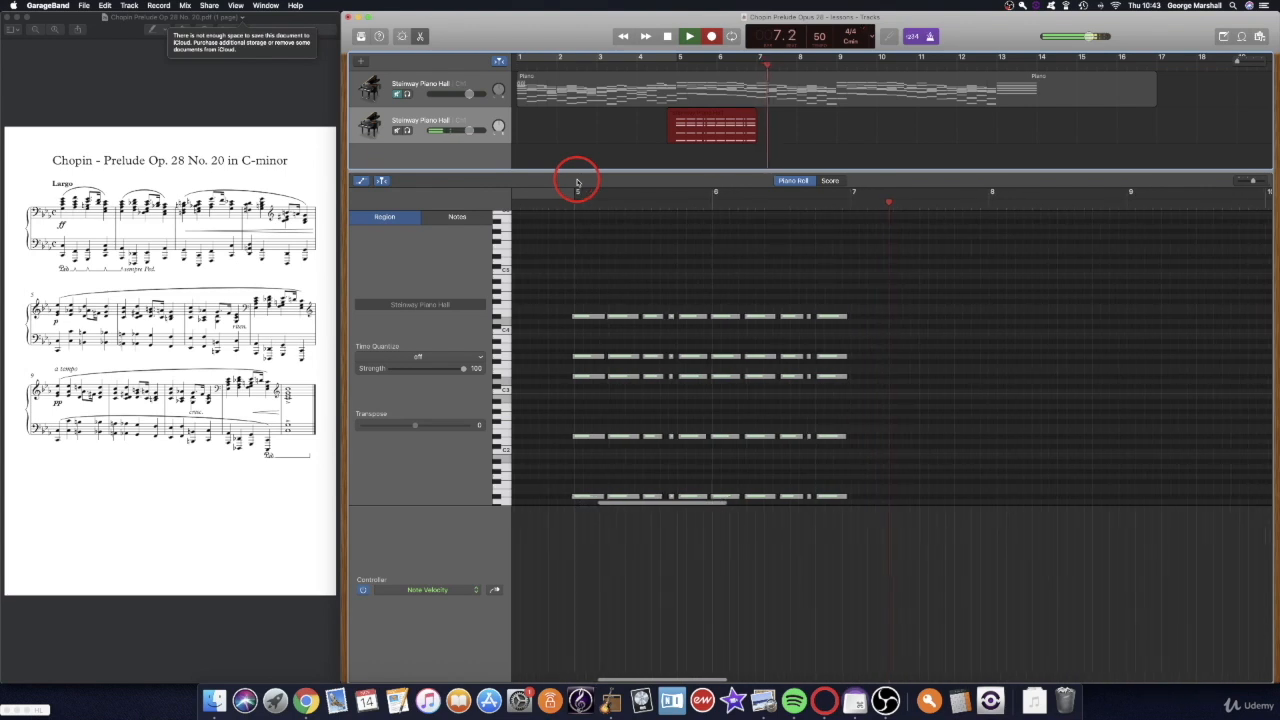
pyautogui.press('space')
# Step: Lower the two bass rows of recorded notes by two semitones and nudge all rows to start on bar 5
pyautogui.hscroll(-3, 668, 354)
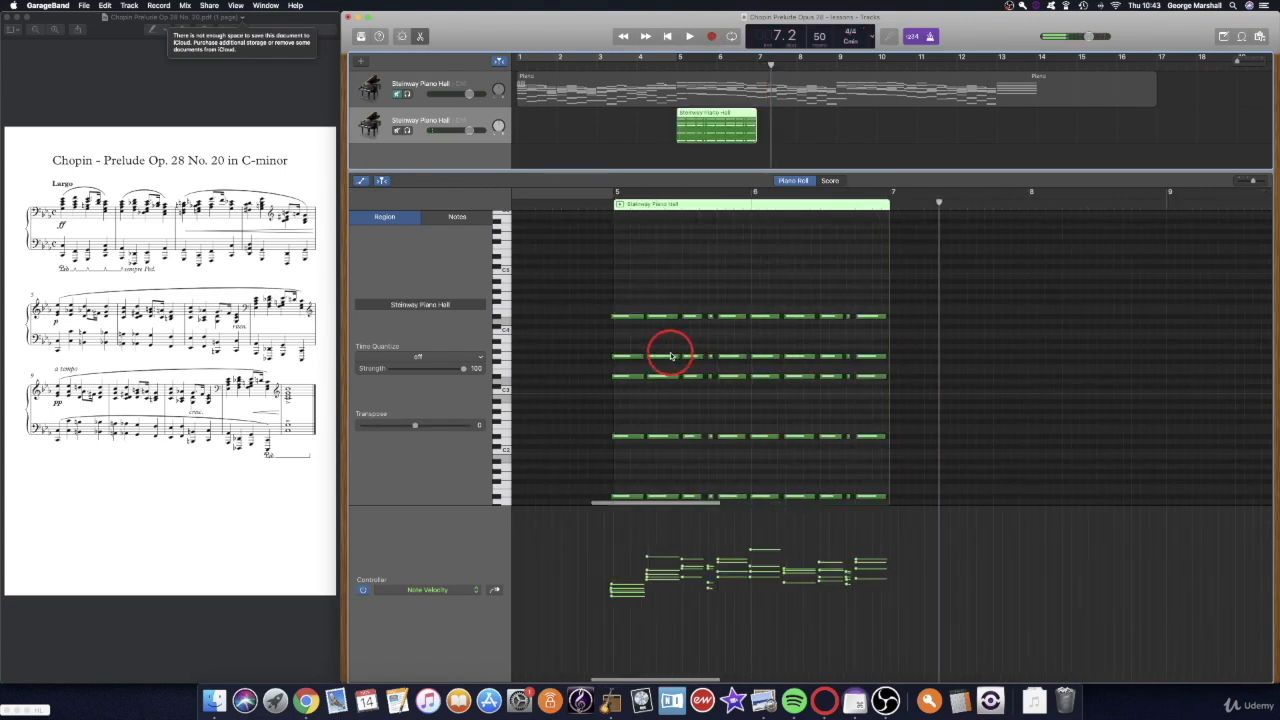
pyautogui.scroll(-2, 670, 356)
pyautogui.moveTo(671, 359); pyautogui.dragTo(786, 447)
pyautogui.moveTo(648, 370); pyautogui.dragTo(668, 384)
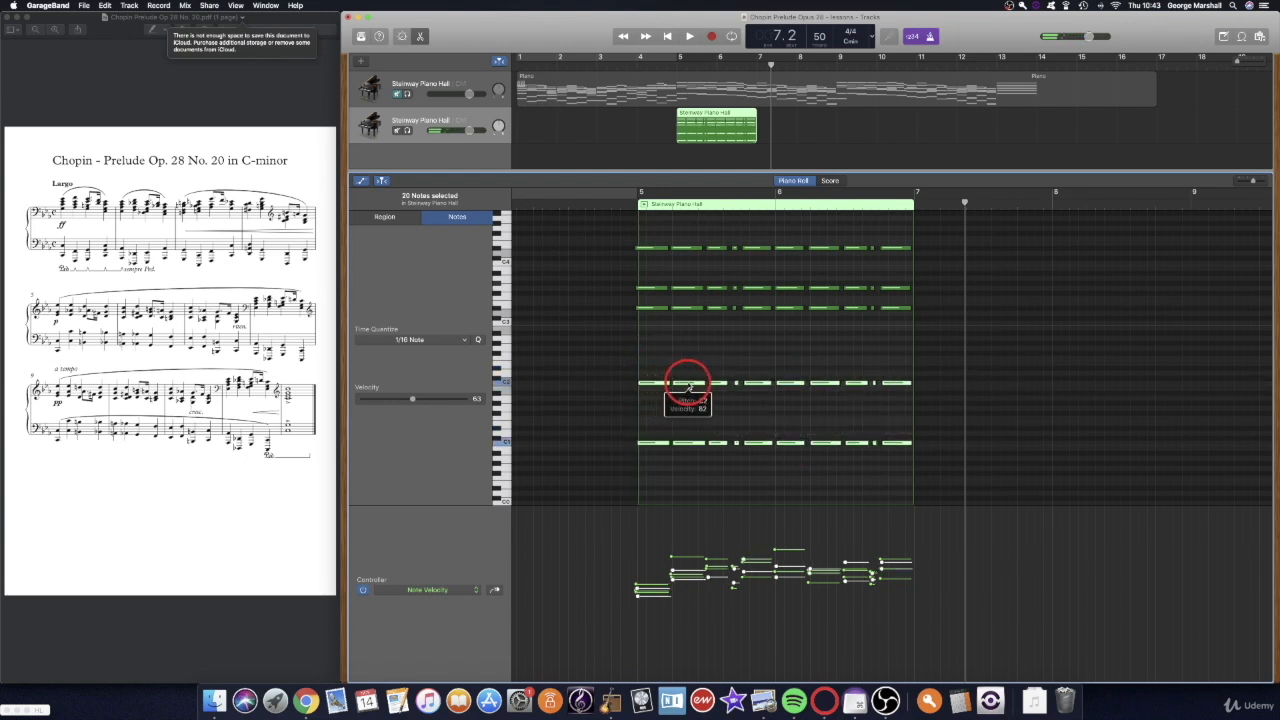
pyautogui.press('super+z')
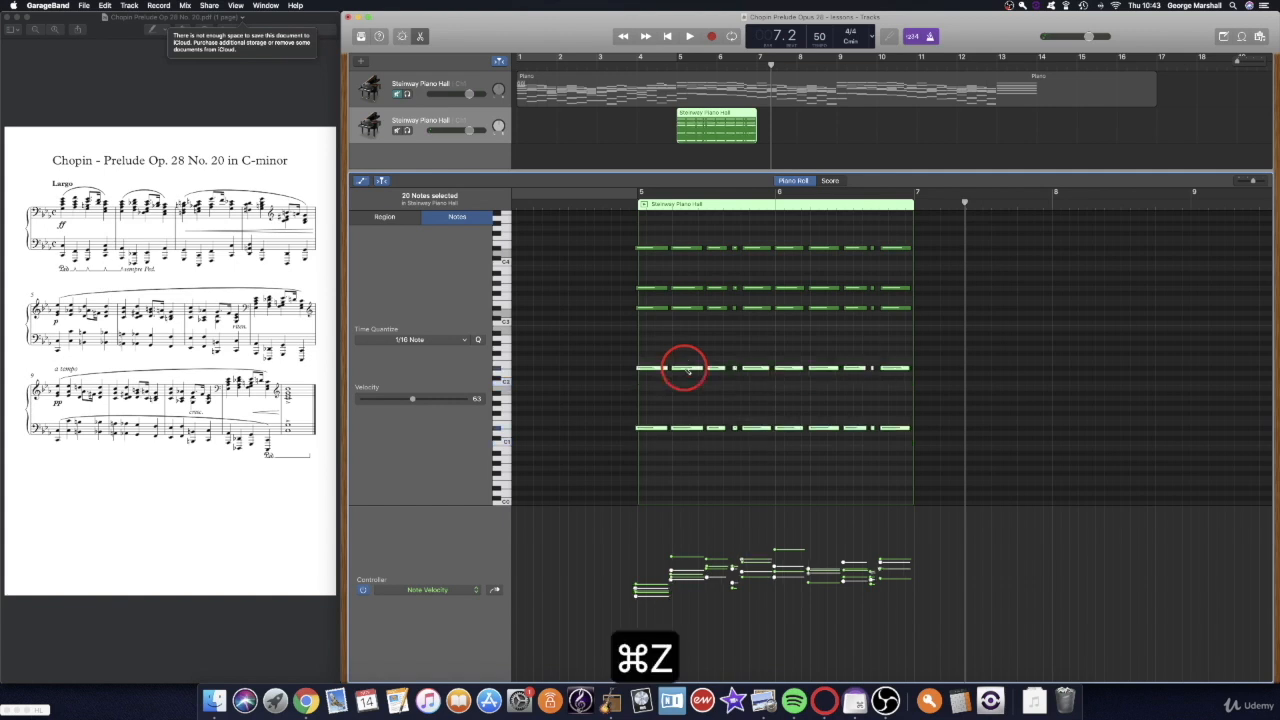
pyautogui.moveTo(646, 367); pyautogui.dragTo(648, 384)
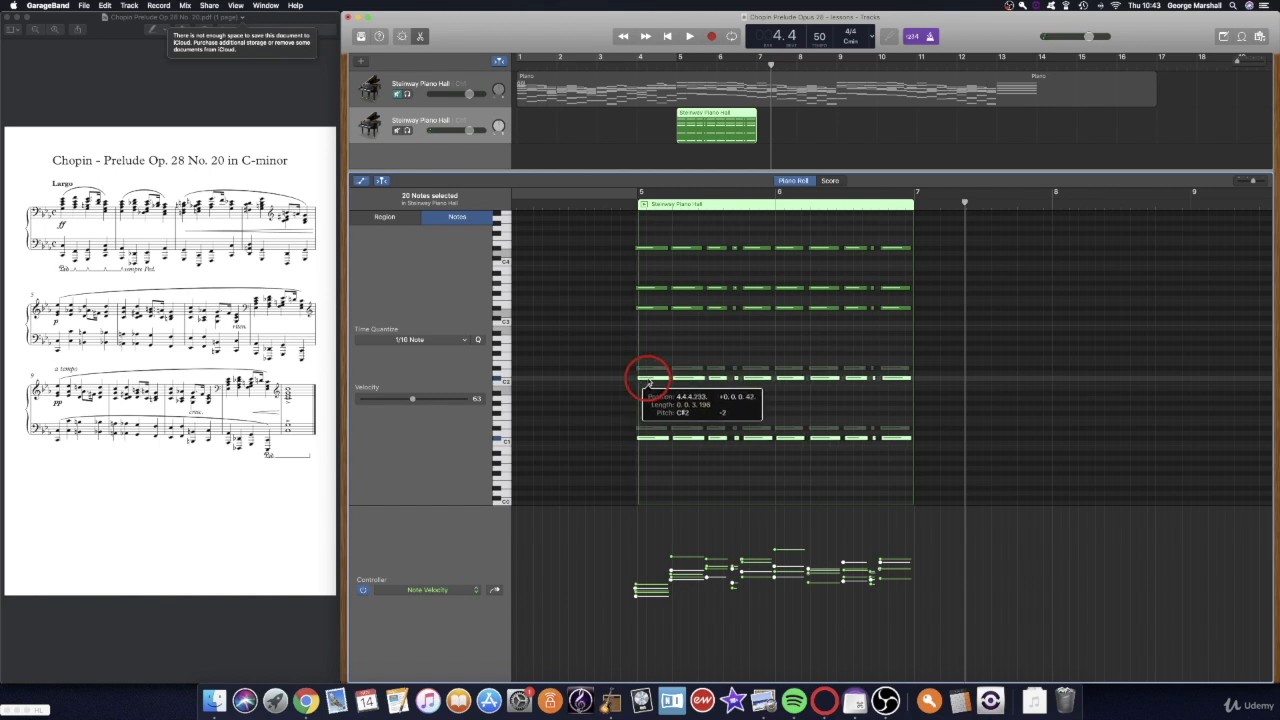
pyautogui.moveTo(648, 384); pyautogui.dragTo(649, 380)
pyautogui.moveTo(654, 236); pyautogui.dragTo(905, 347)
pyautogui.moveTo(643, 252); pyautogui.dragTo(646, 248)
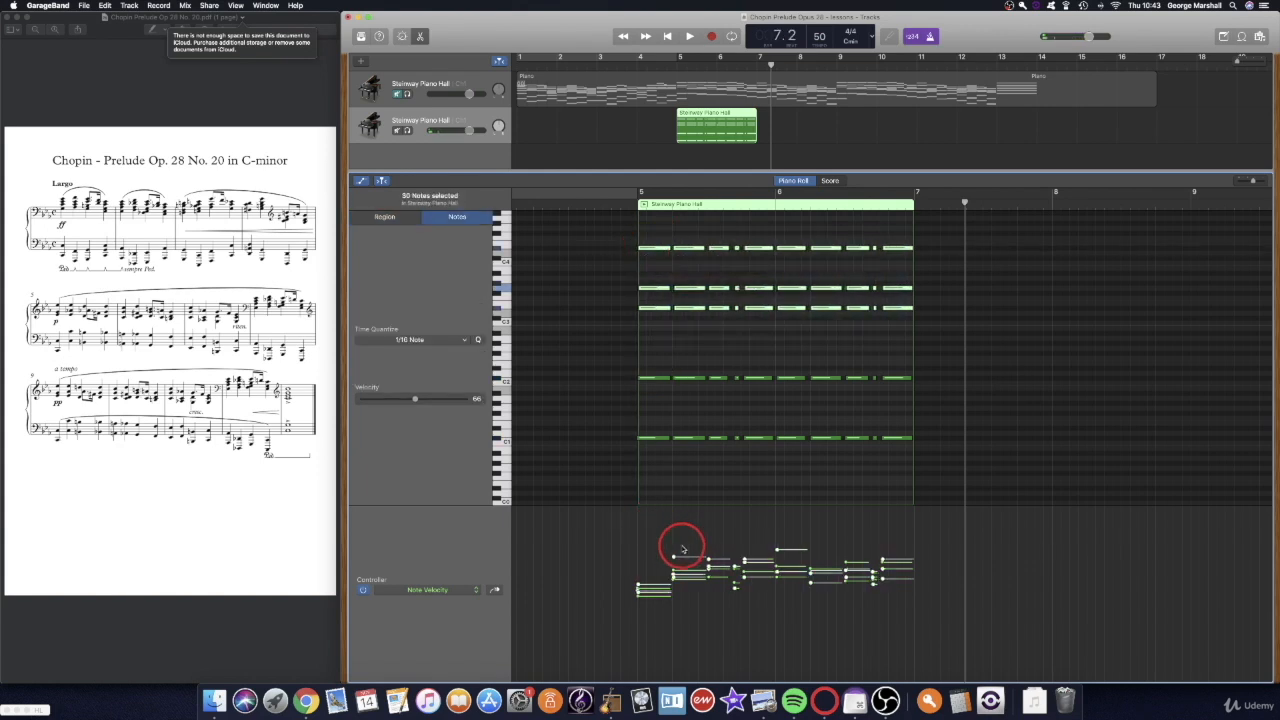
# Step: Lower the note velocities of the second through seventh chords in the recorded region to match the softer first chord
pyautogui.moveTo(694, 229); pyautogui.dragTo(700, 458)
pyautogui.moveTo(675, 557); pyautogui.dragTo(675, 578)
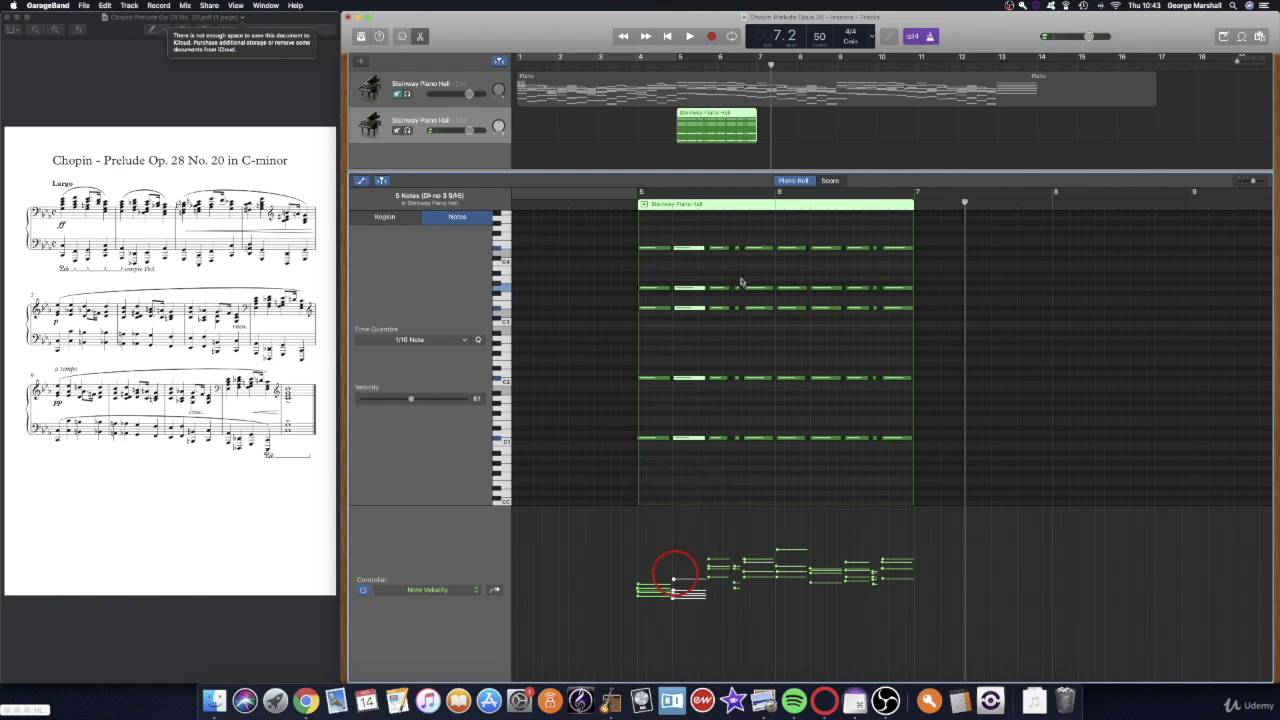
pyautogui.moveTo(723, 224); pyautogui.dragTo(736, 455)
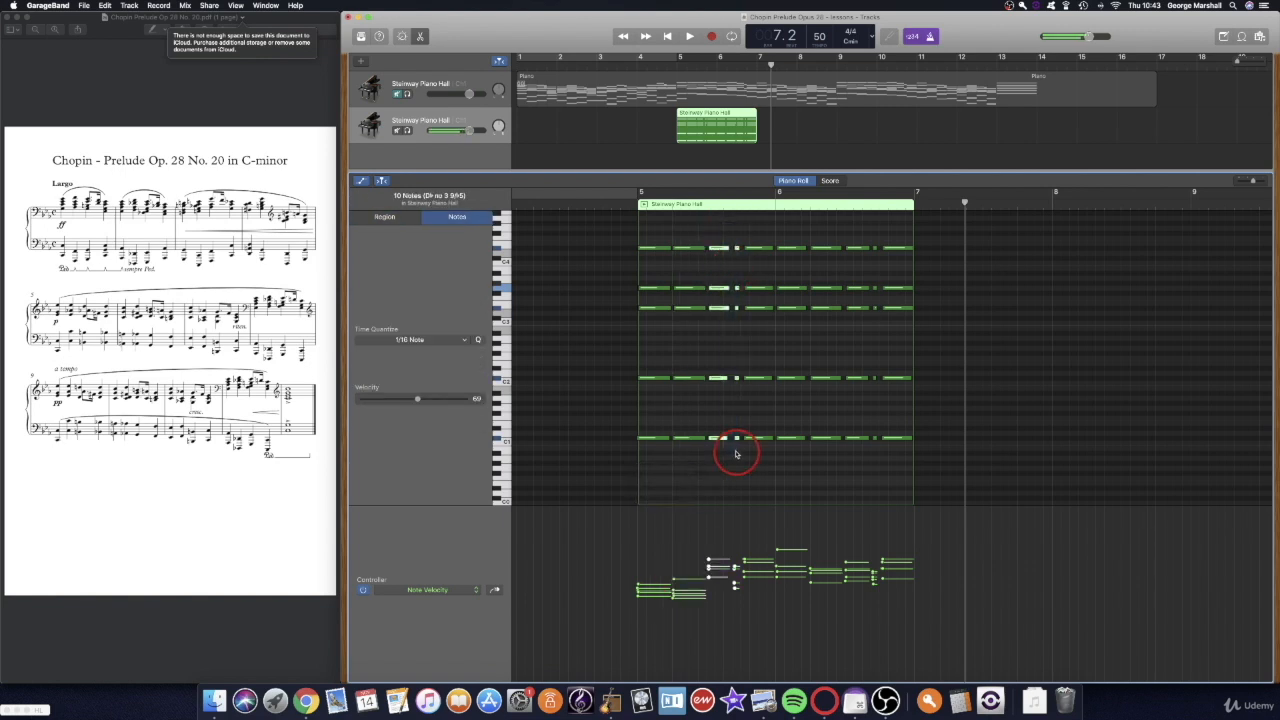
pyautogui.moveTo(709, 565); pyautogui.dragTo(708, 583)
pyautogui.moveTo(757, 240); pyautogui.dragTo(758, 450)
pyautogui.moveTo(744, 560); pyautogui.dragTo(744, 586)
pyautogui.moveTo(793, 238); pyautogui.dragTo(787, 446)
pyautogui.moveTo(777, 549); pyautogui.dragTo(777, 577)
pyautogui.moveTo(823, 240); pyautogui.dragTo(817, 455)
pyautogui.moveTo(811, 569); pyautogui.dragTo(811, 587)
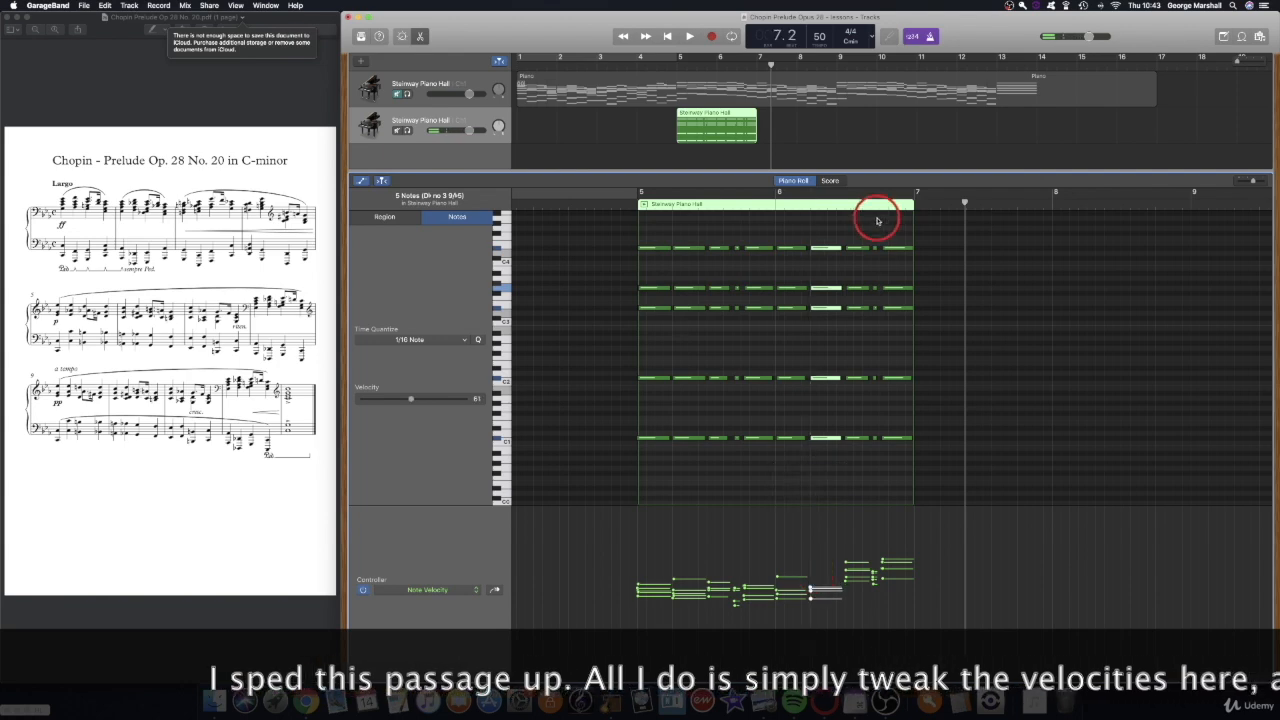
# Step: Lower the note velocities of the last three chords in the recorded region, keeping them slightly louder than the preceding chords
pyautogui.moveTo(866, 235); pyautogui.dragTo(856, 396)
pyautogui.moveTo(845, 567); pyautogui.dragTo(845, 578)
pyautogui.keyDown('shift'); pyautogui.click(851, 437); pyautogui.keyUp('shift')
pyautogui.moveTo(871, 368); pyautogui.dragTo(877, 450)
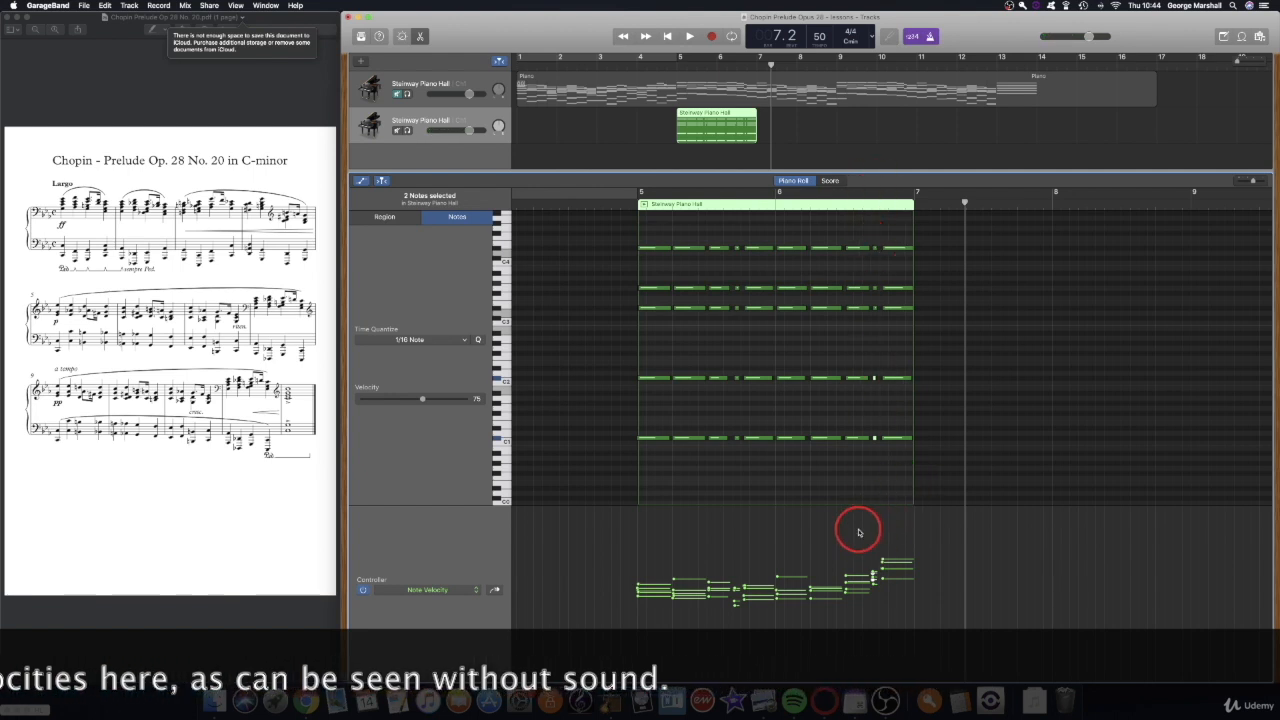
pyautogui.moveTo(897, 230); pyautogui.dragTo(901, 482)
pyautogui.moveTo(883, 561); pyautogui.dragTo(881, 561)
pyautogui.press('super+z')
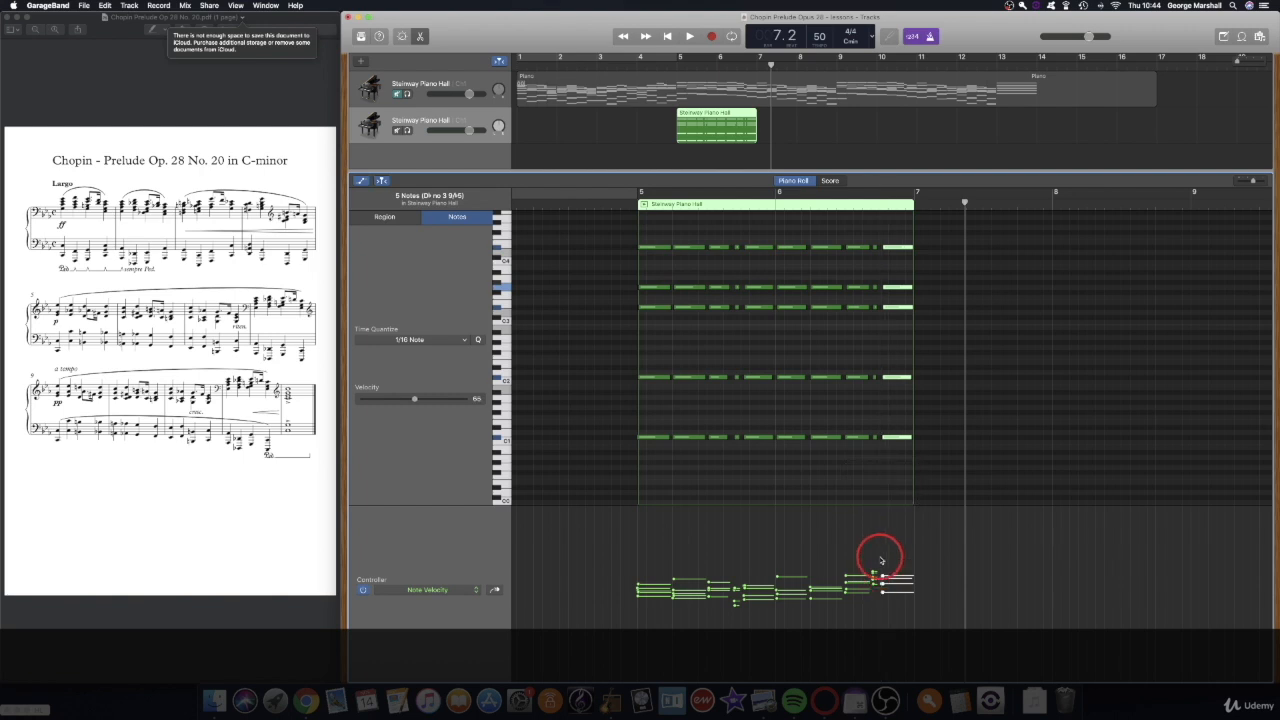
# Step: Lower the two bass rows of the recorded region by one more semitone and deselect the notes
pyautogui.click(908, 443)
pyautogui.moveTo(640, 366); pyautogui.dragTo(840, 450)
pyautogui.moveTo(660, 383); pyautogui.dragTo(660, 388)
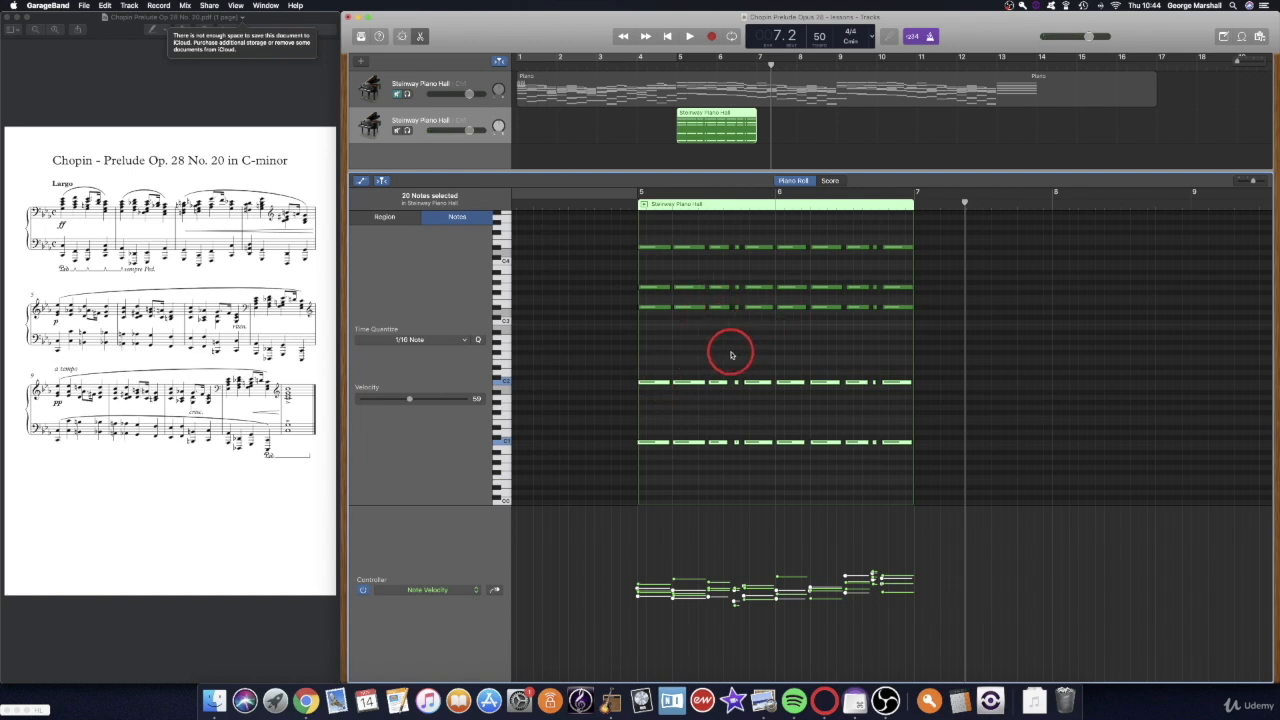
pyautogui.hscroll(5, 731, 355)
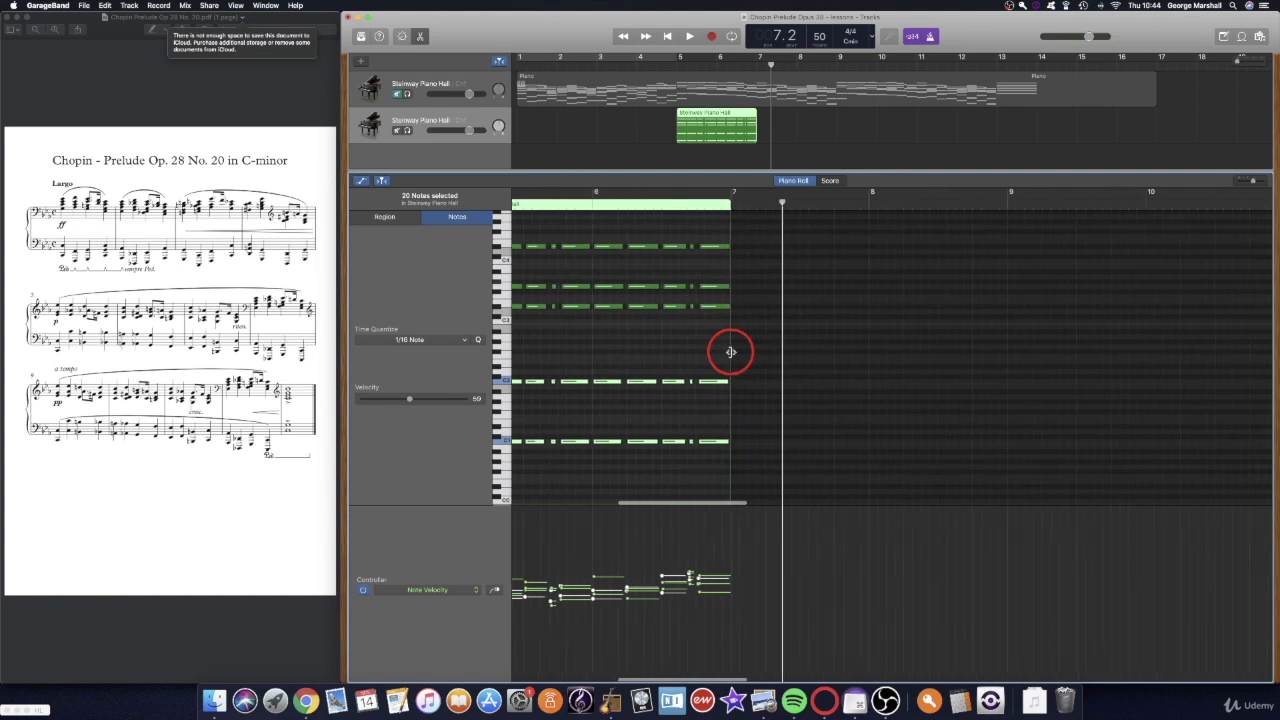
pyautogui.hscroll(-3, 731, 355)
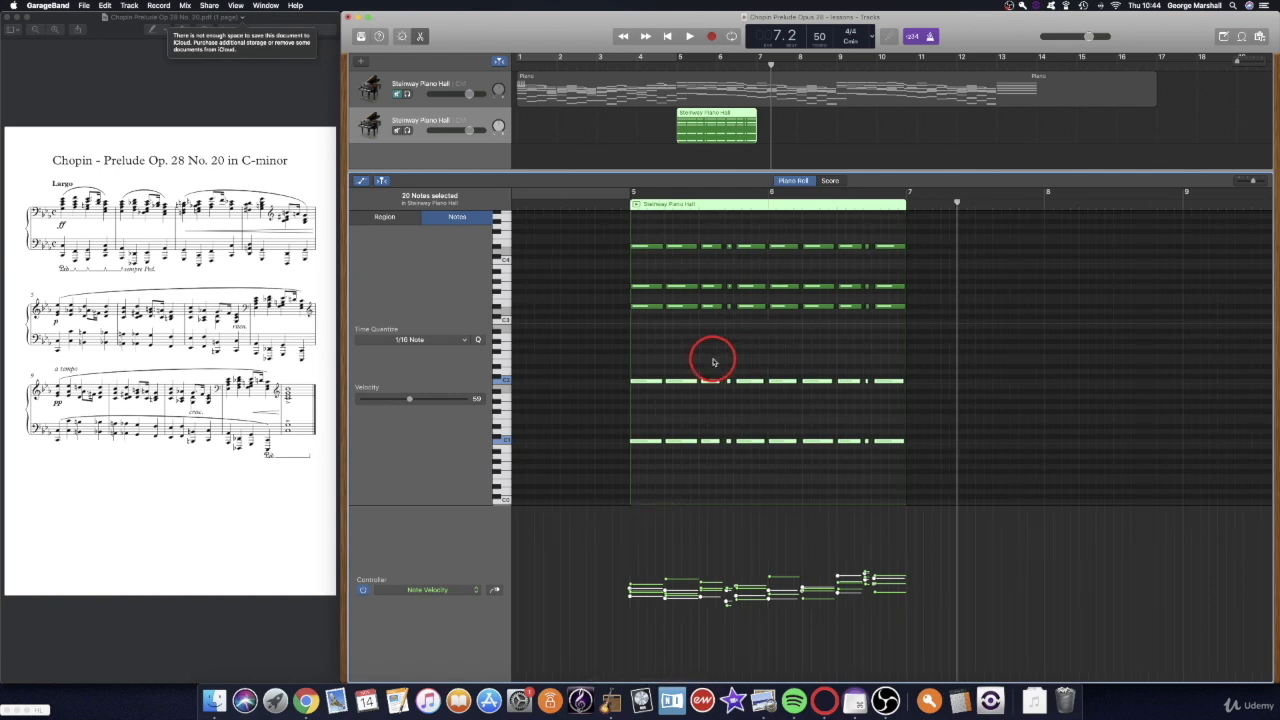
pyautogui.click(684, 456)
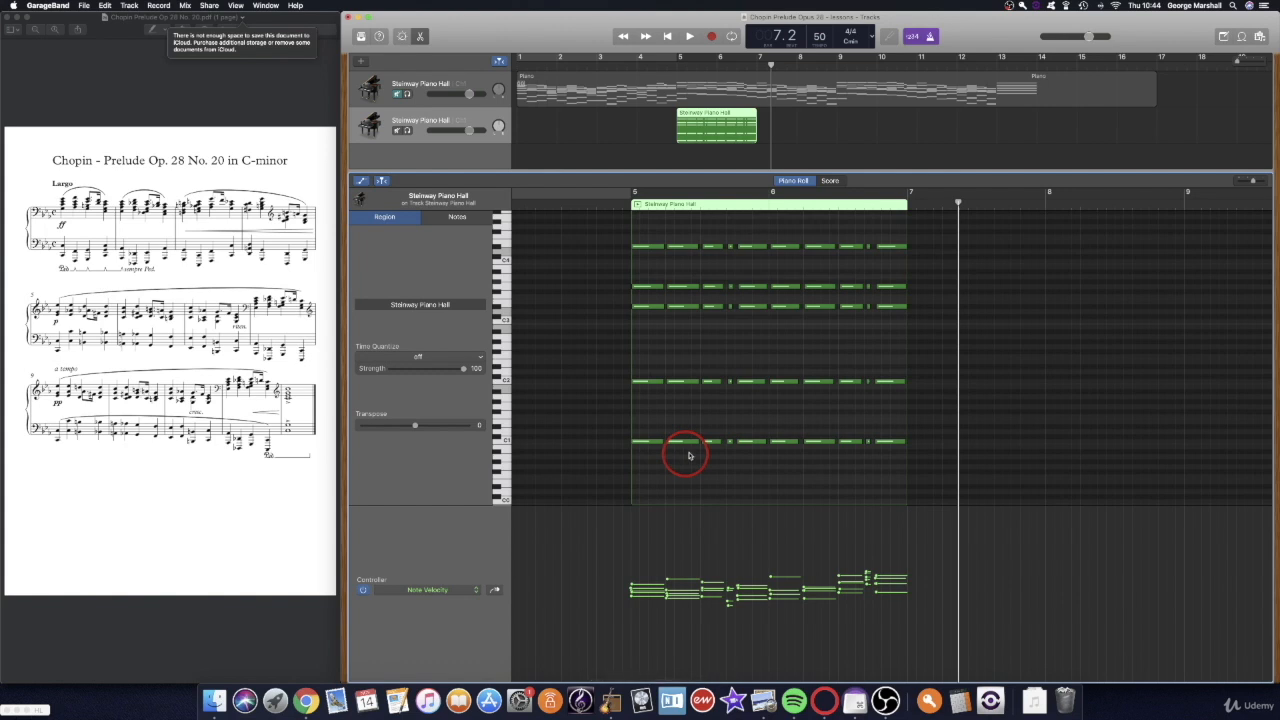
# Step: Select all notes of the recorded region to check which chord they form, and clear the selection
pyautogui.hscroll(2, 689, 456)
pyautogui.moveTo(674, 447); pyautogui.dragTo(673, 373)
pyautogui.click(638, 232)
pyautogui.moveTo(641, 231); pyautogui.dragTo(805, 395)
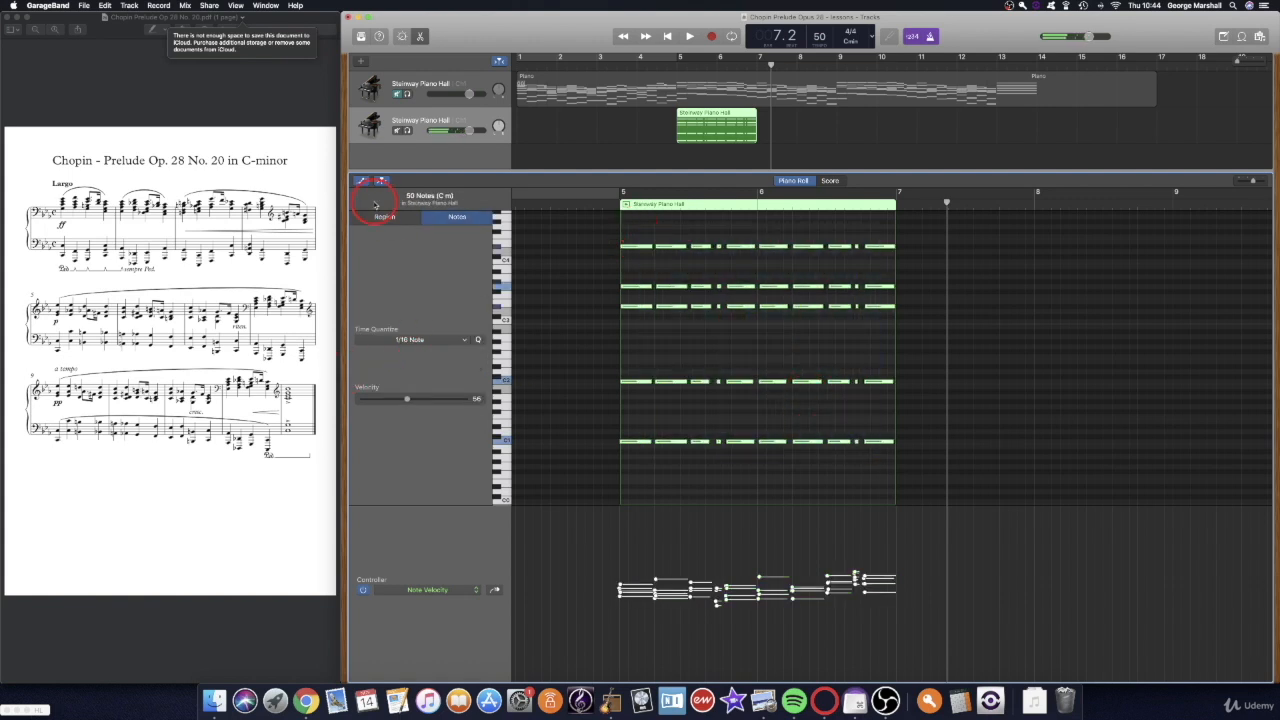
pyautogui.click(686, 345)
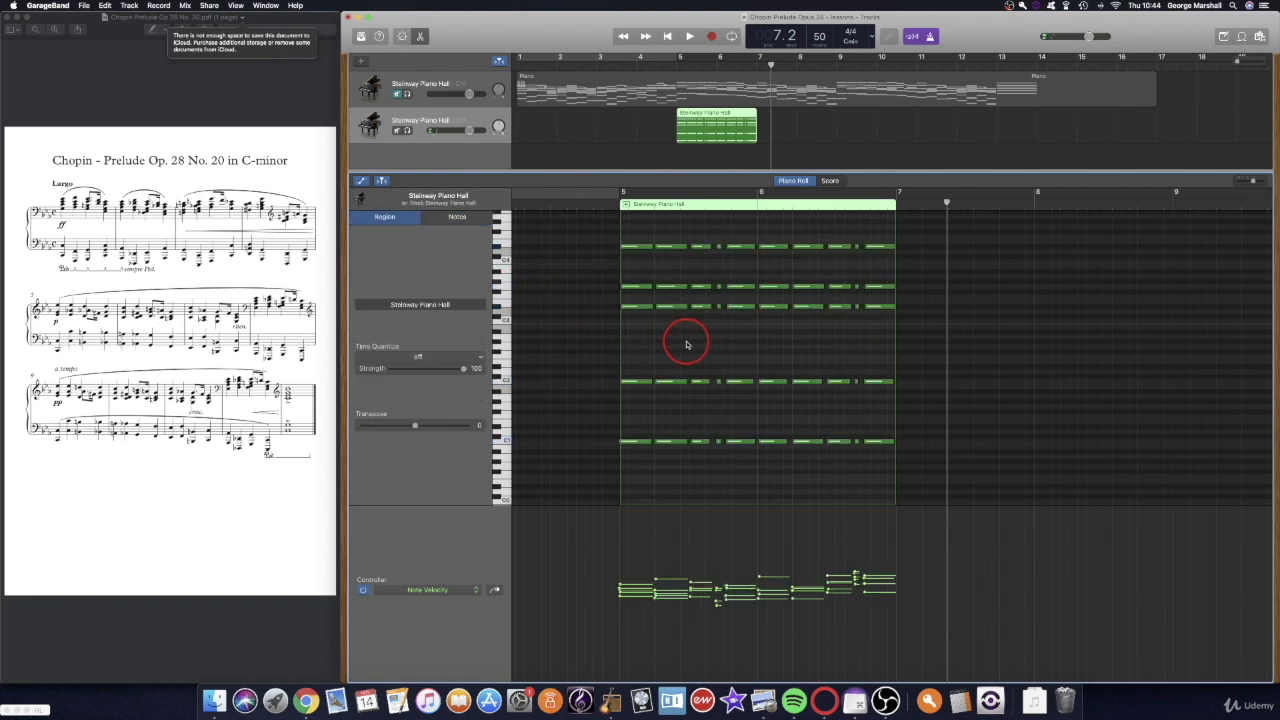
# Step: Quantize the recorded region's timing to 1/16 Note with a strength of 60
pyautogui.click(497, 339)
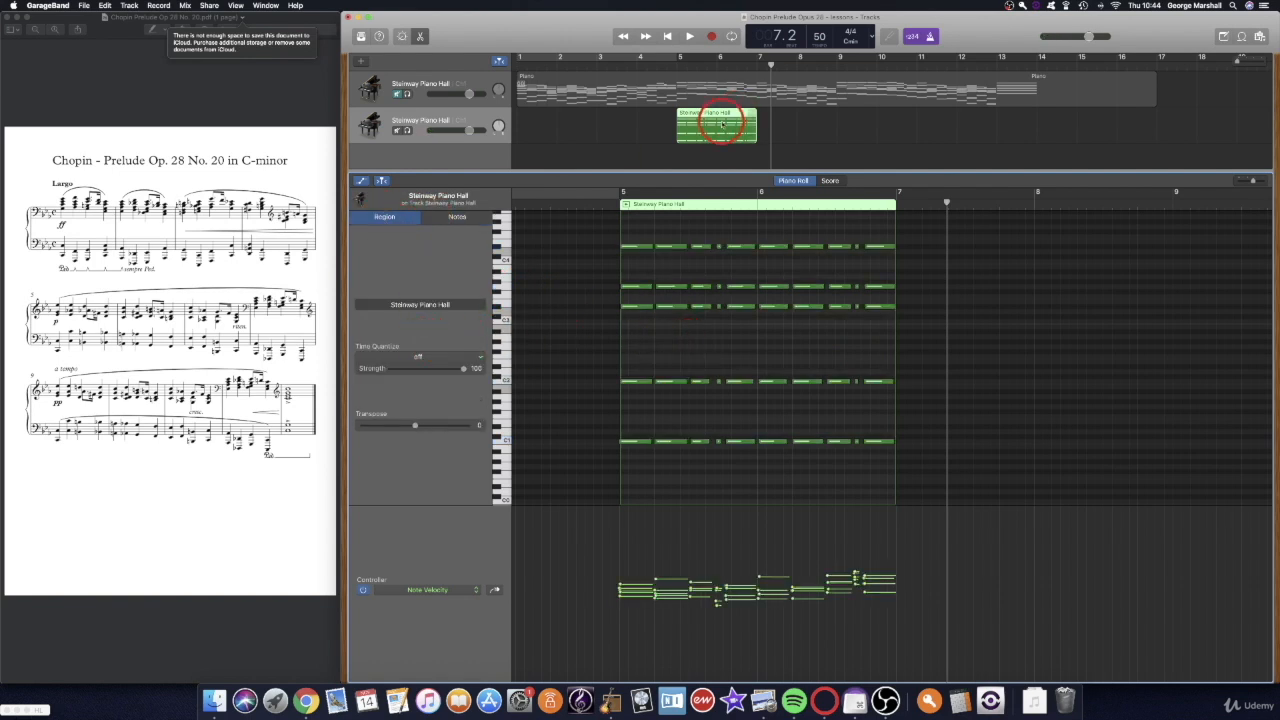
pyautogui.click(415, 357)
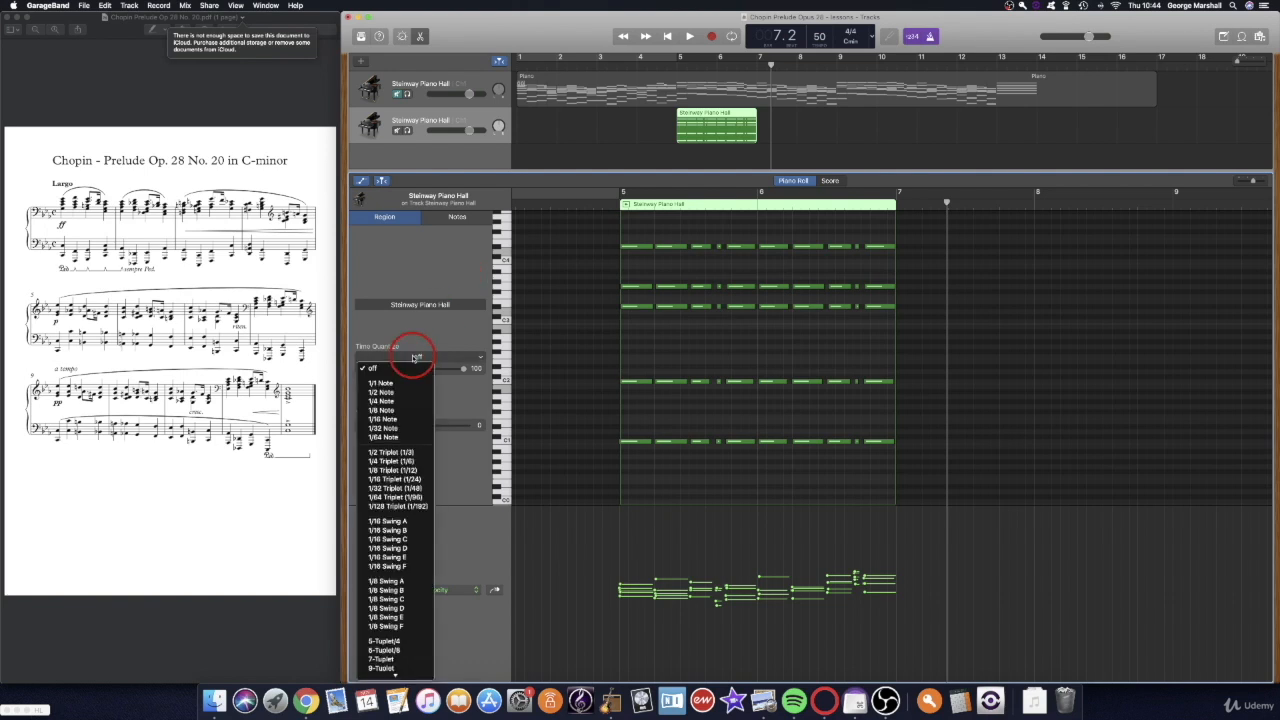
pyautogui.click(382, 419)
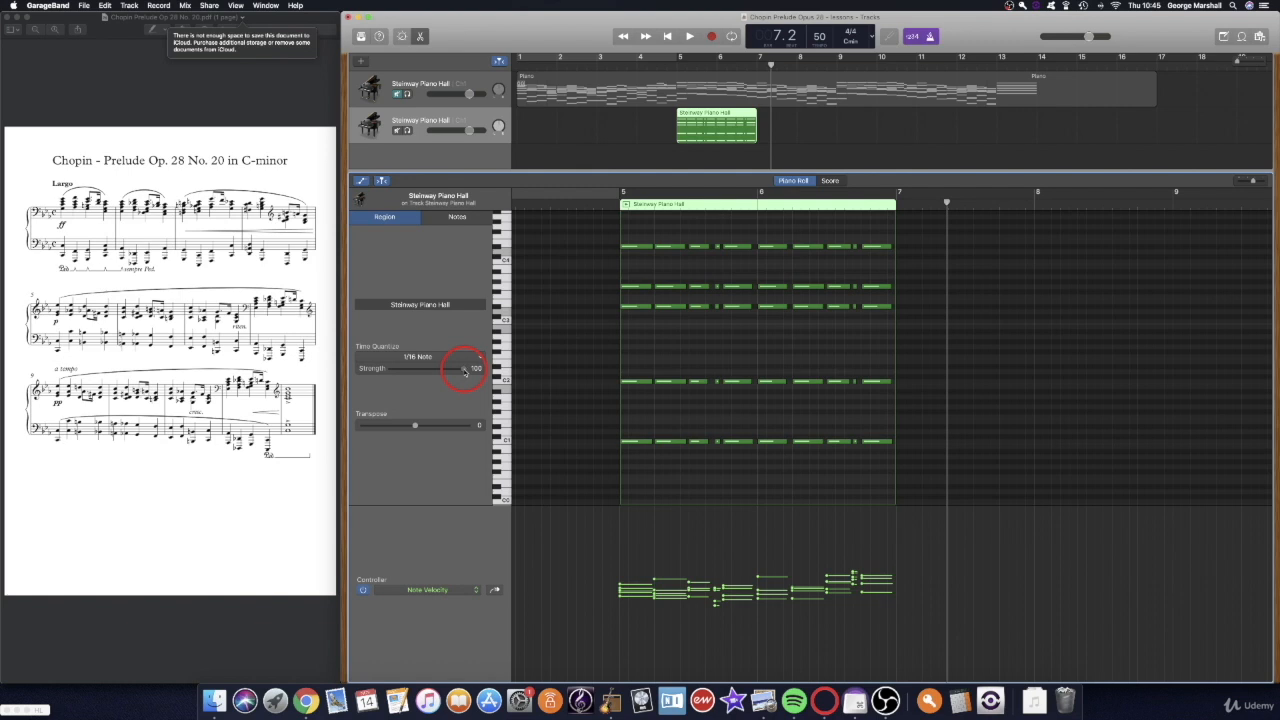
pyautogui.moveTo(437, 375); pyautogui.dragTo(405, 375)
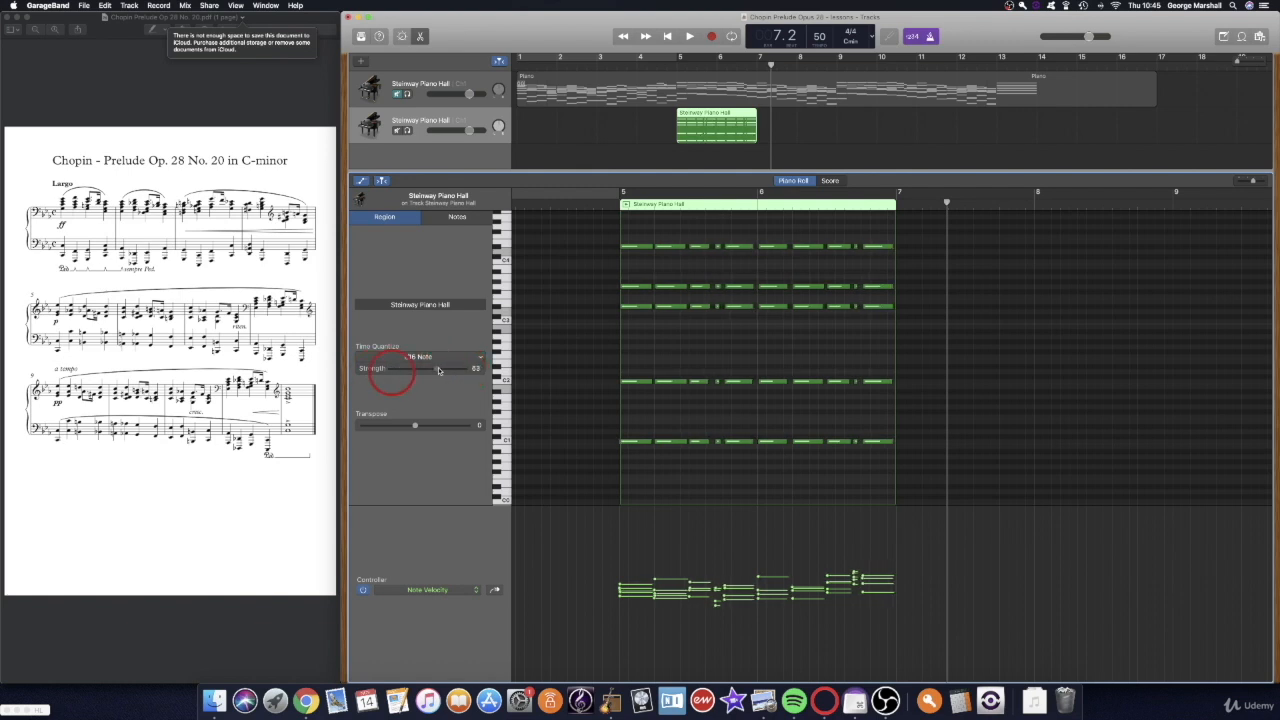
pyautogui.moveTo(396, 371)
pyautogui.mouseDown()
pyautogui.moveTo(424, 372)
pyautogui.moveTo(402, 373)
pyautogui.mouseUp()
# Step: Play the recorded chords from just before bar 5 and turn off the metronome
pyautogui.moveTo(623, 203); pyautogui.dragTo(602, 203)
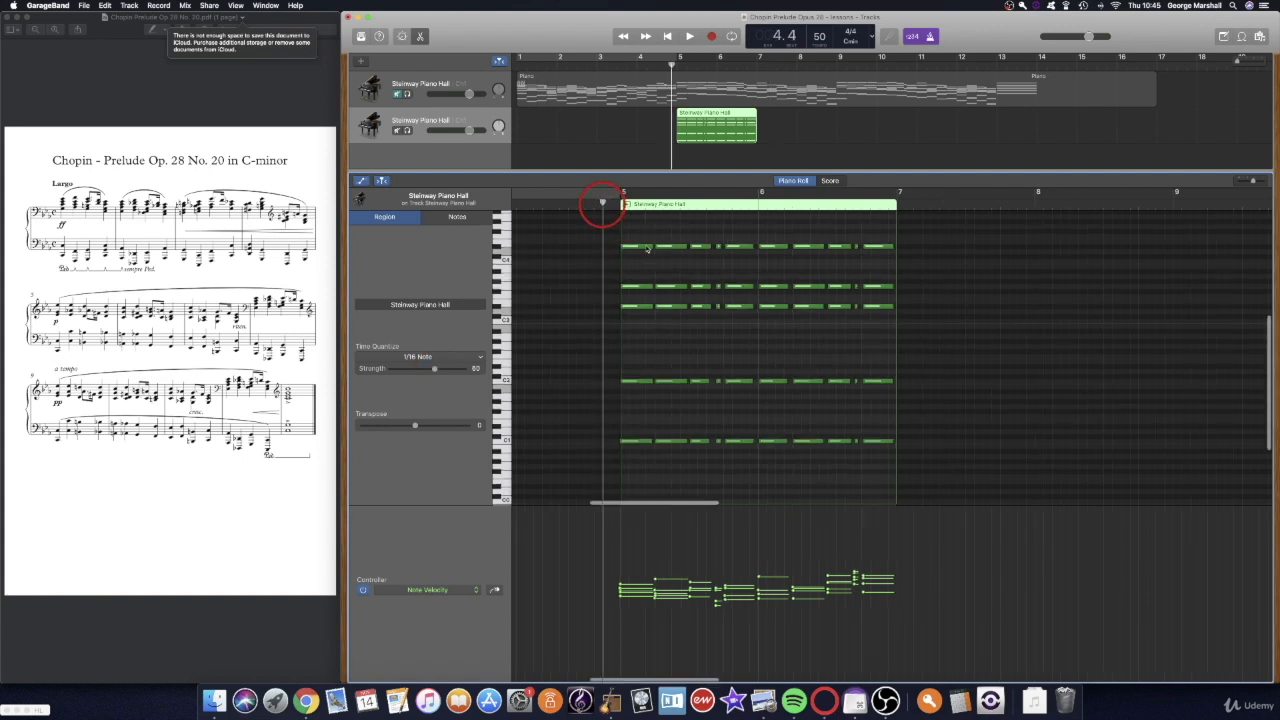
pyautogui.click(646, 246)
pyautogui.click(740, 330)
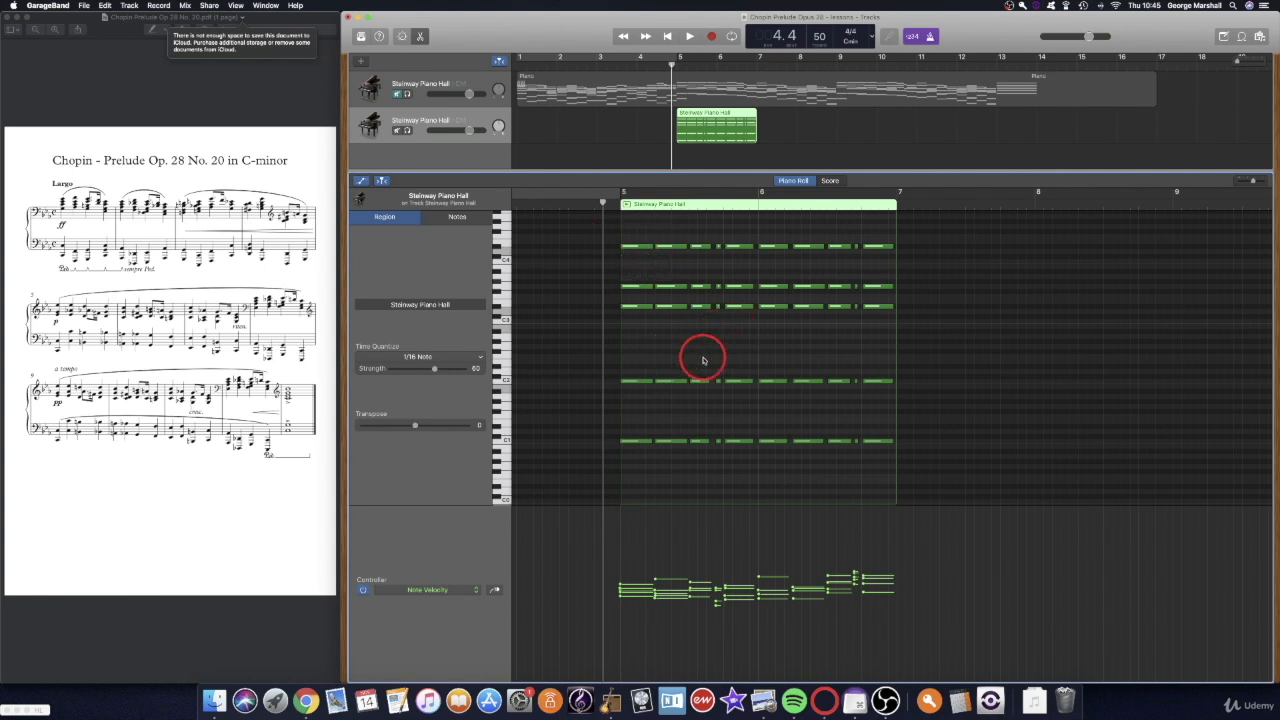
pyautogui.press('space')
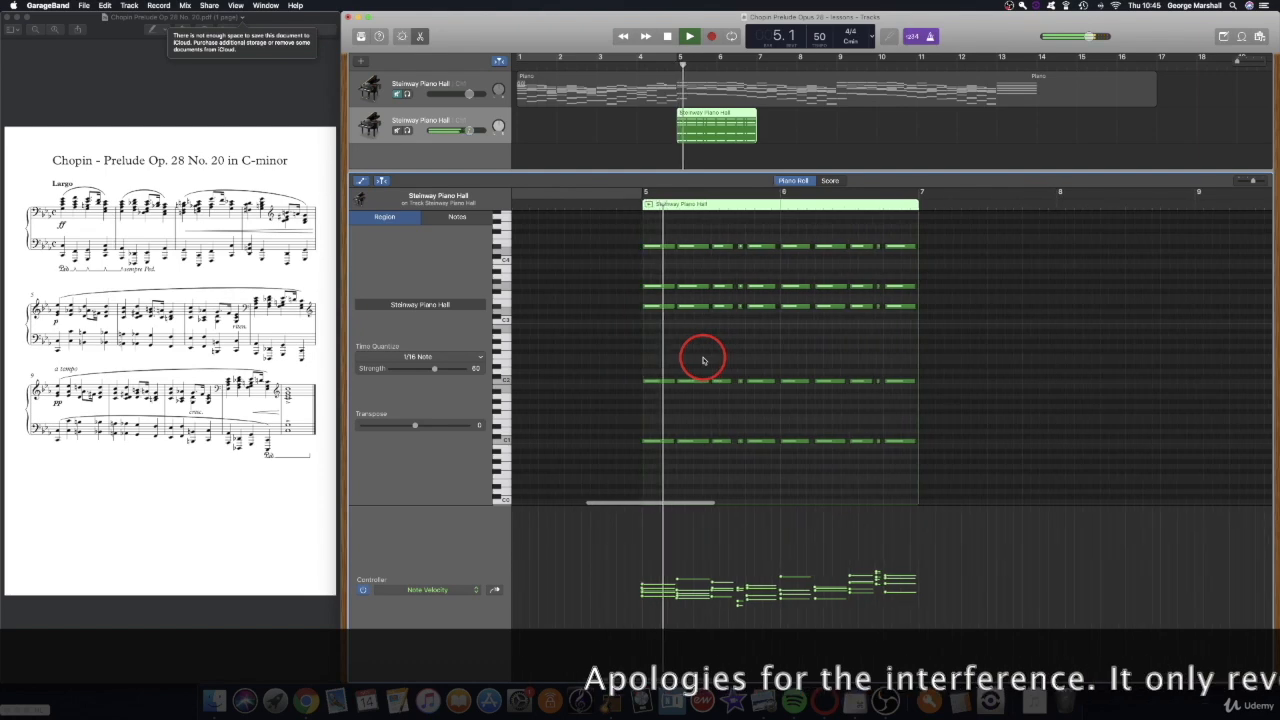
pyautogui.click(931, 36)
pyautogui.click(924, 306)
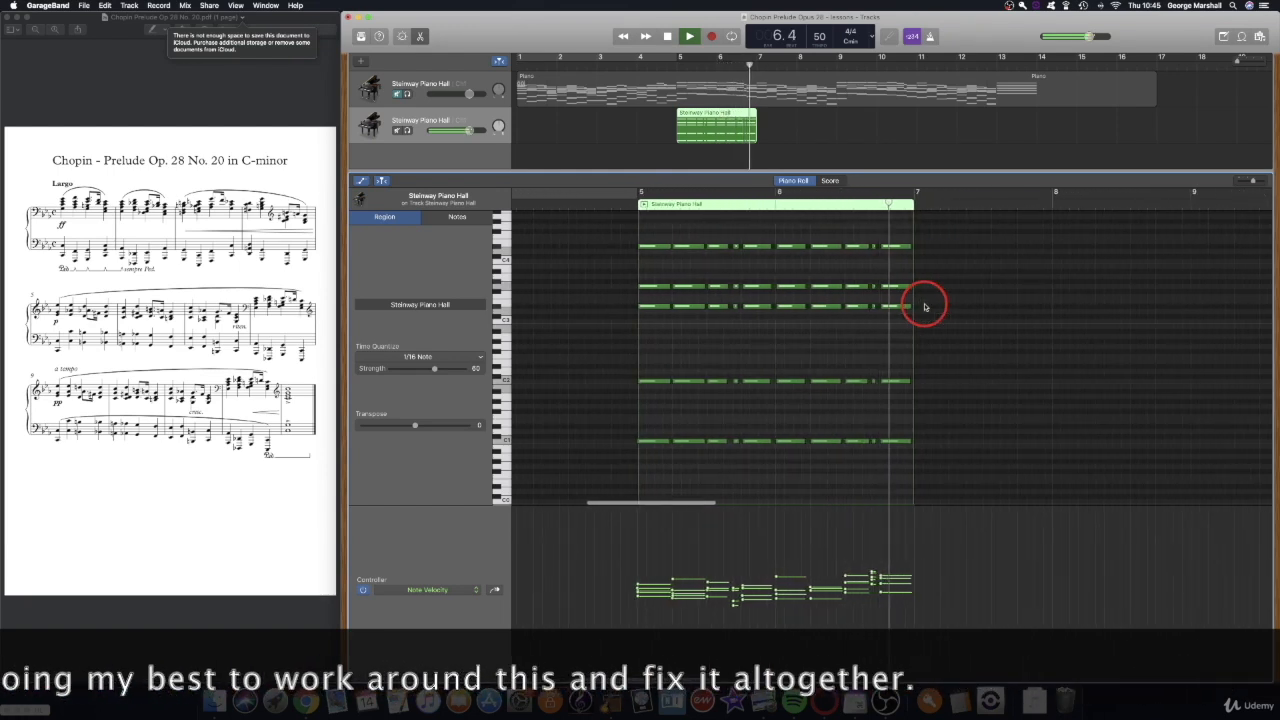
# Step: Stop playback and copy all of bar 6's chords into bar 7 of the recorded region
pyautogui.press('space')
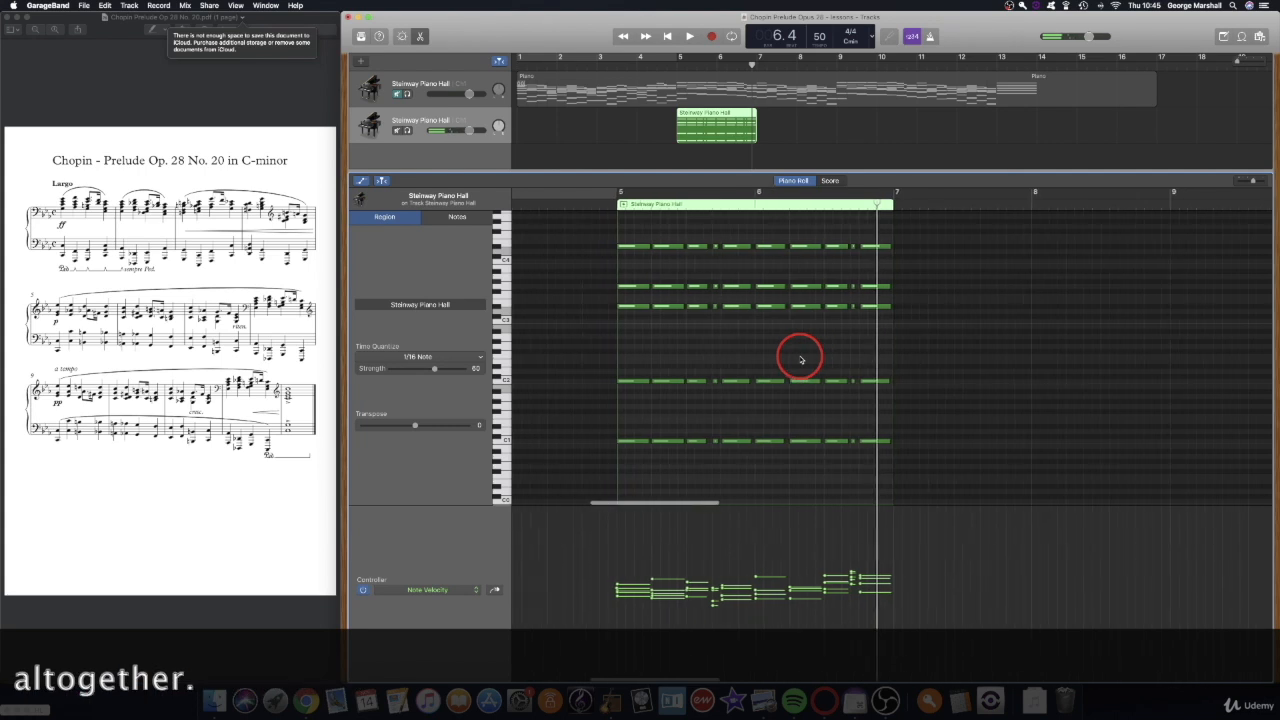
pyautogui.hscroll(2, 798, 356)
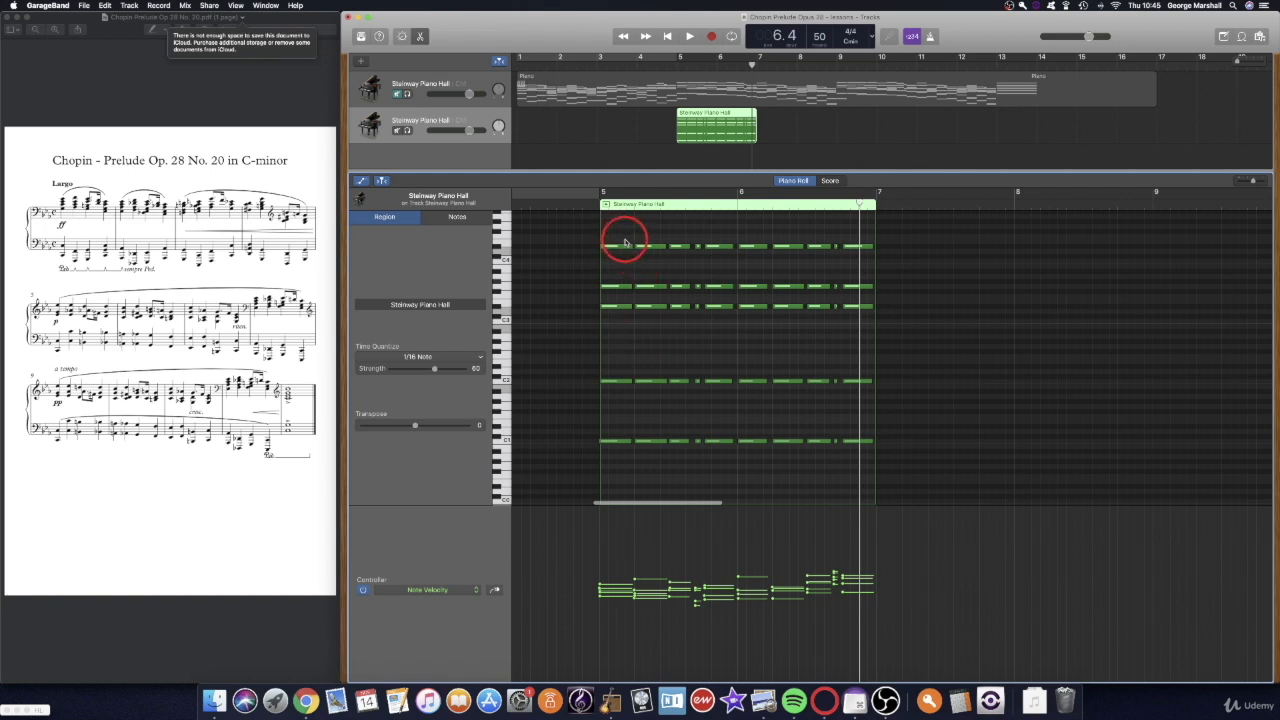
pyautogui.press('super+a')
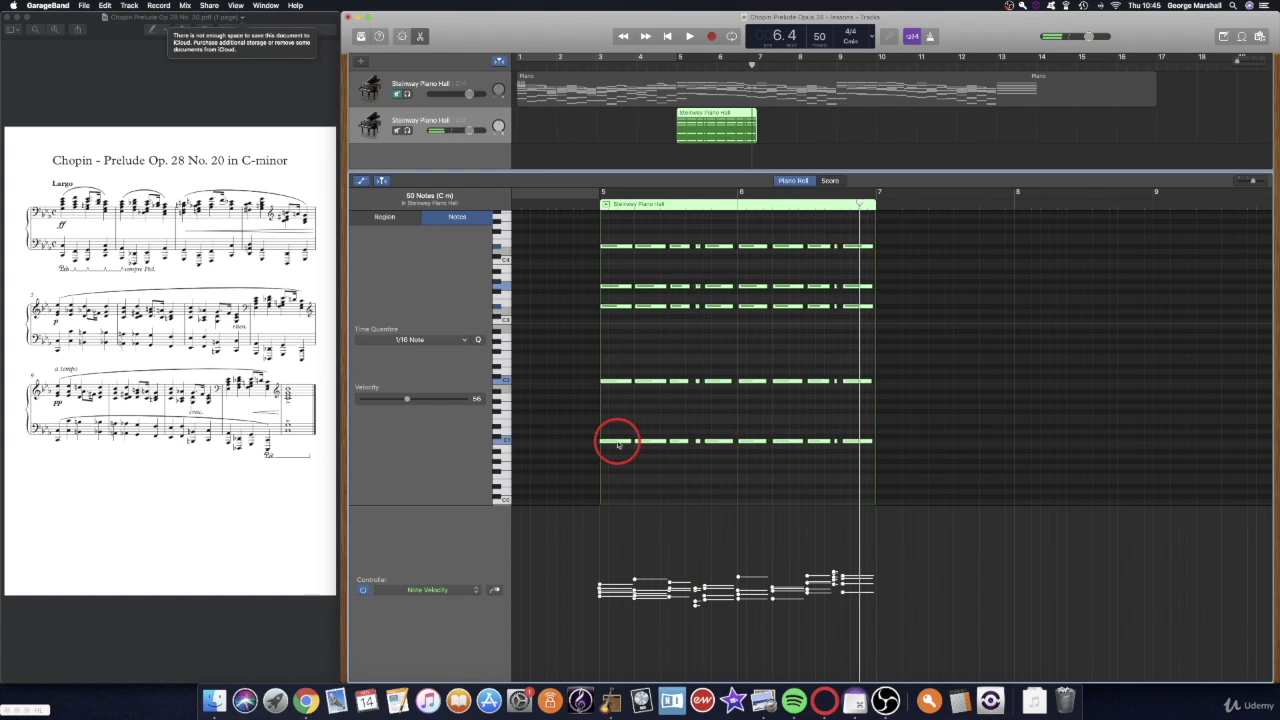
pyautogui.moveTo(742, 482); pyautogui.dragTo(852, 242)
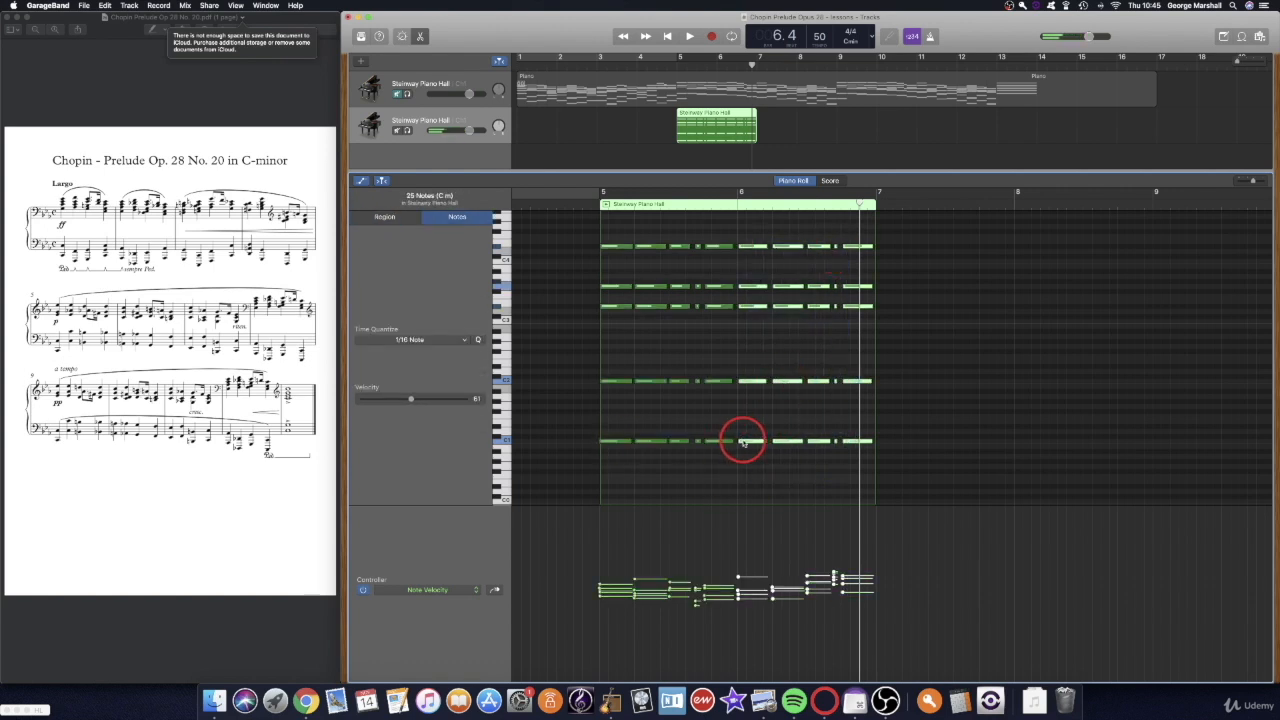
pyautogui.moveTo(742, 441); pyautogui.dragTo(880, 445)
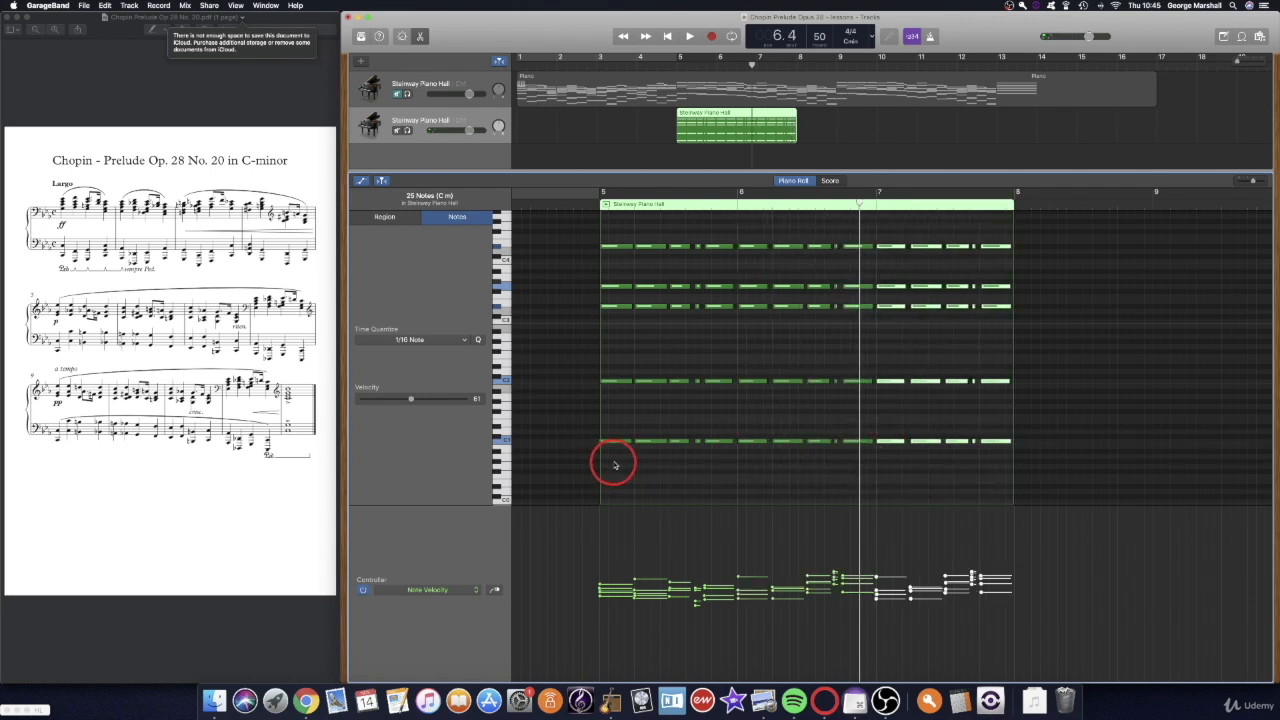
# Step: Copy all of bar 5's chords into bar 8 of the region
pyautogui.moveTo(623, 455); pyautogui.dragTo(734, 240)
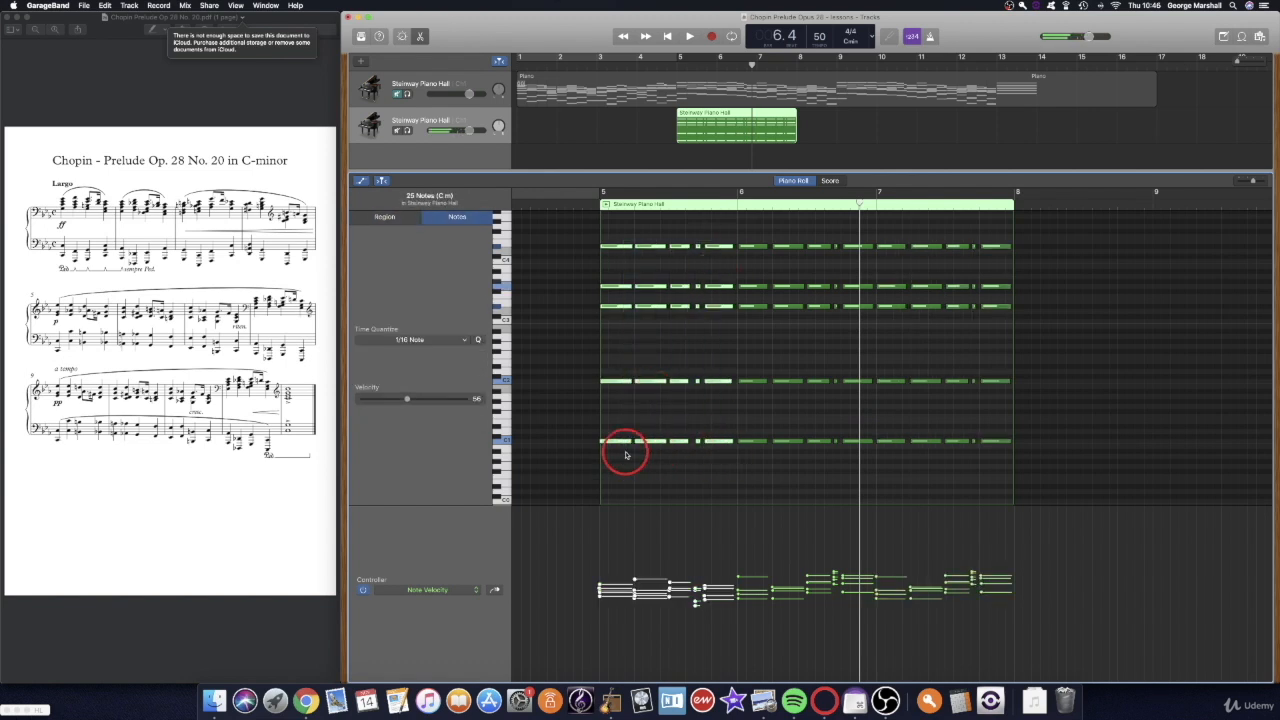
pyautogui.moveTo(619, 445); pyautogui.dragTo(1036, 447)
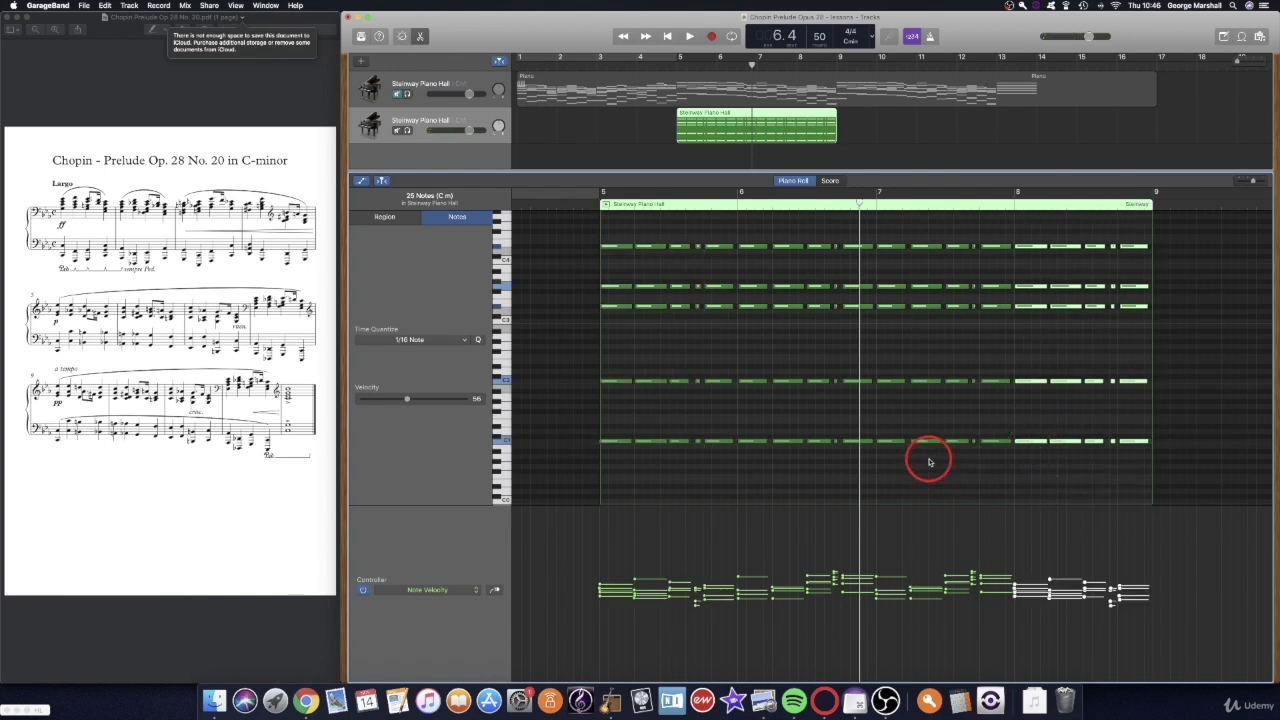
pyautogui.hscroll(2, 929, 461)
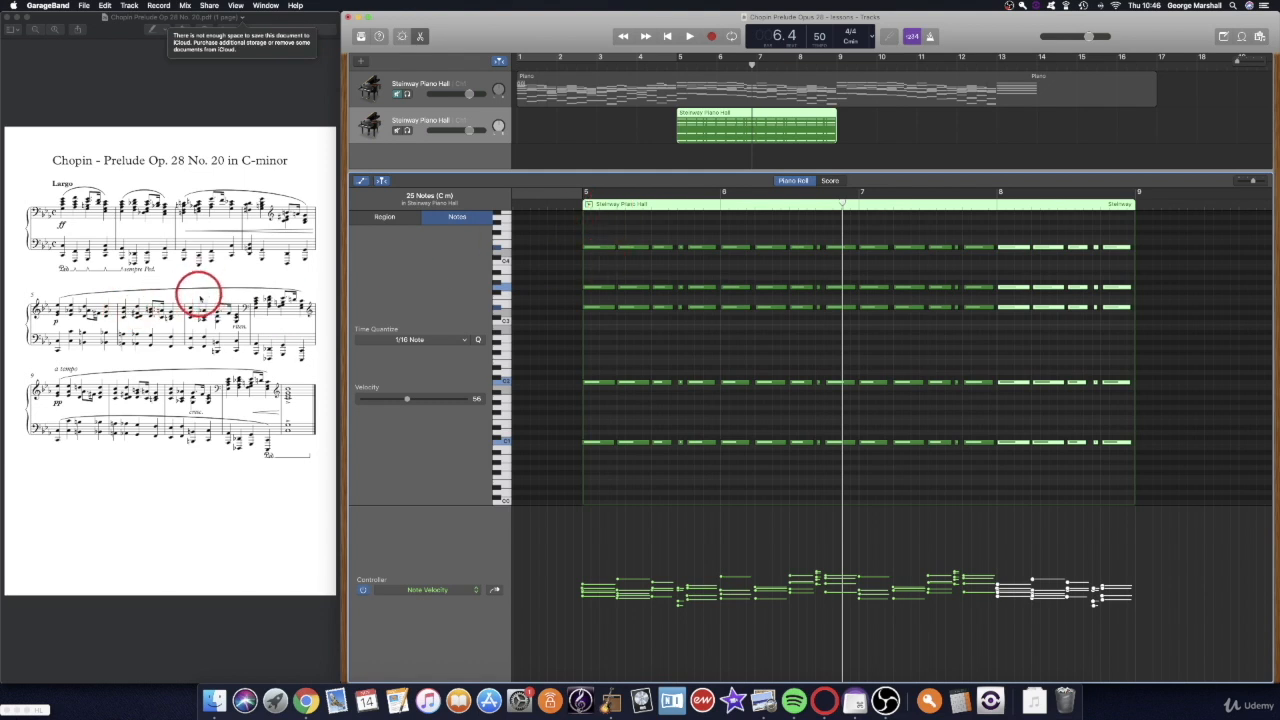
# Step: Rewrite the top voice from beat 3 of bar 5 as D4, D4, C4, D4, B3 and A3, deleting bar 5's short note
pyautogui.click(665, 250)
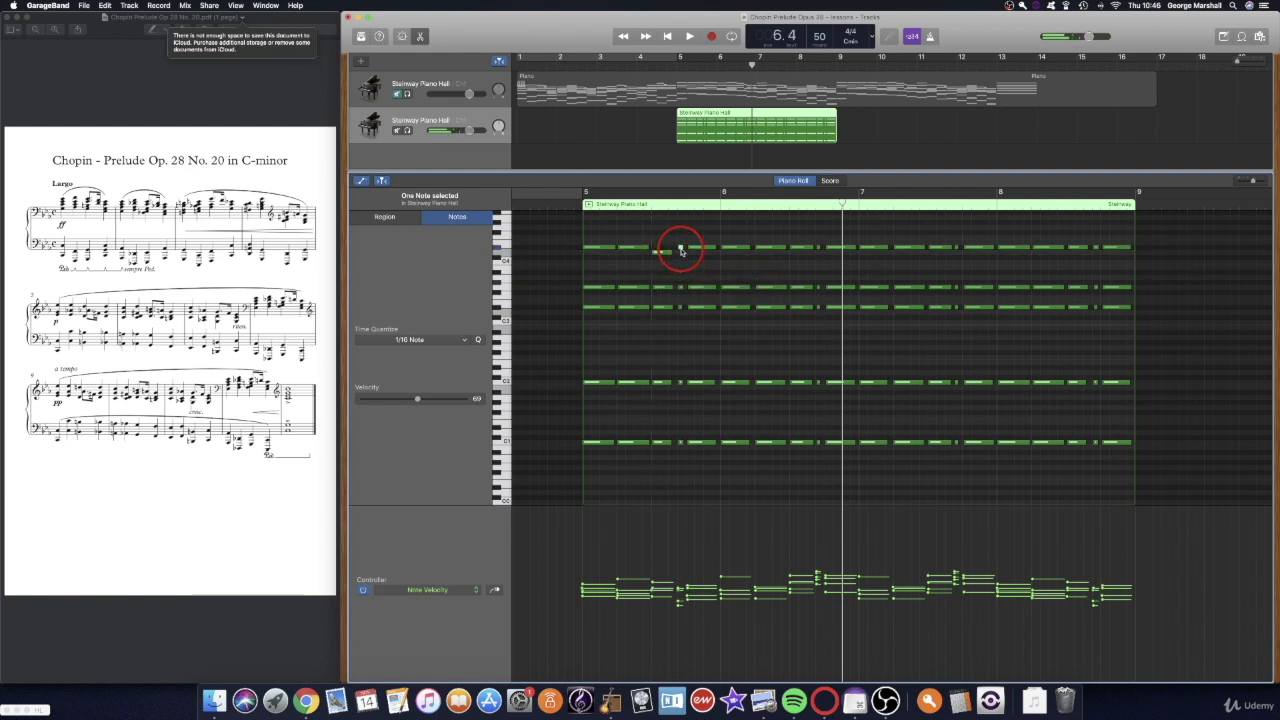
pyautogui.press('BackSpace')
pyautogui.moveTo(668, 252); pyautogui.dragTo(768, 255)
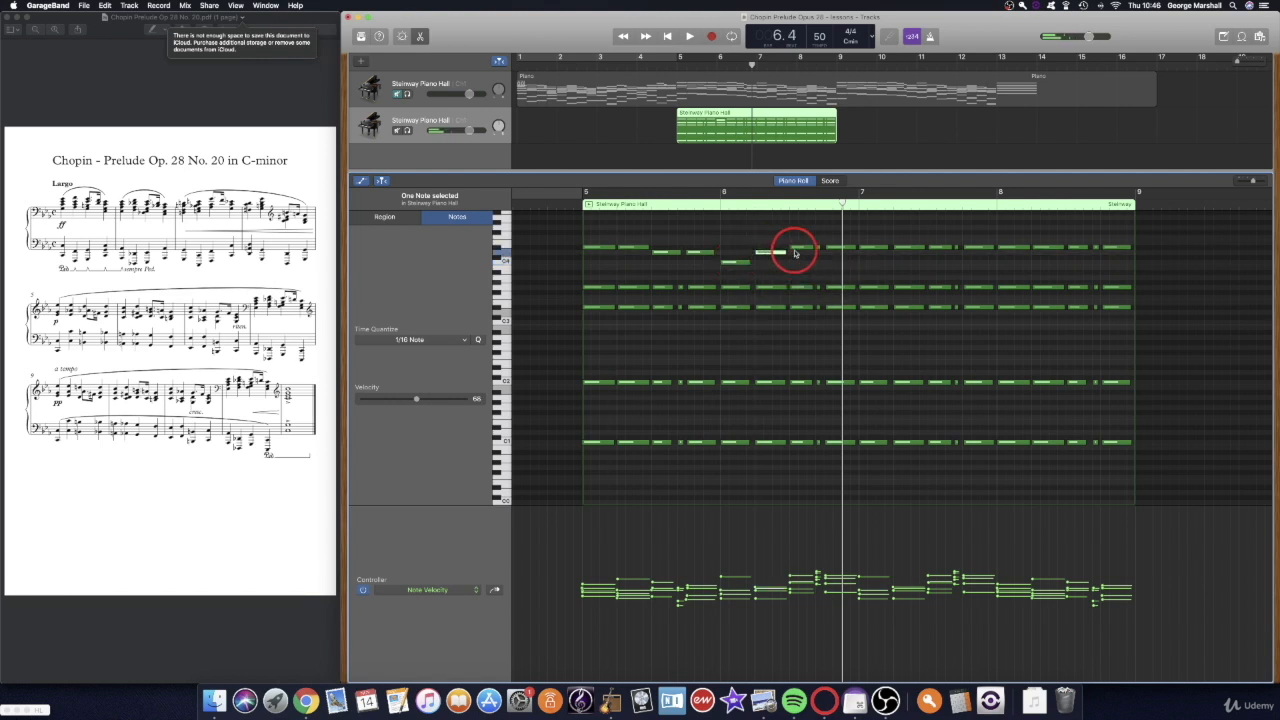
pyautogui.moveTo(798, 236); pyautogui.dragTo(813, 279)
pyautogui.click(818, 275)
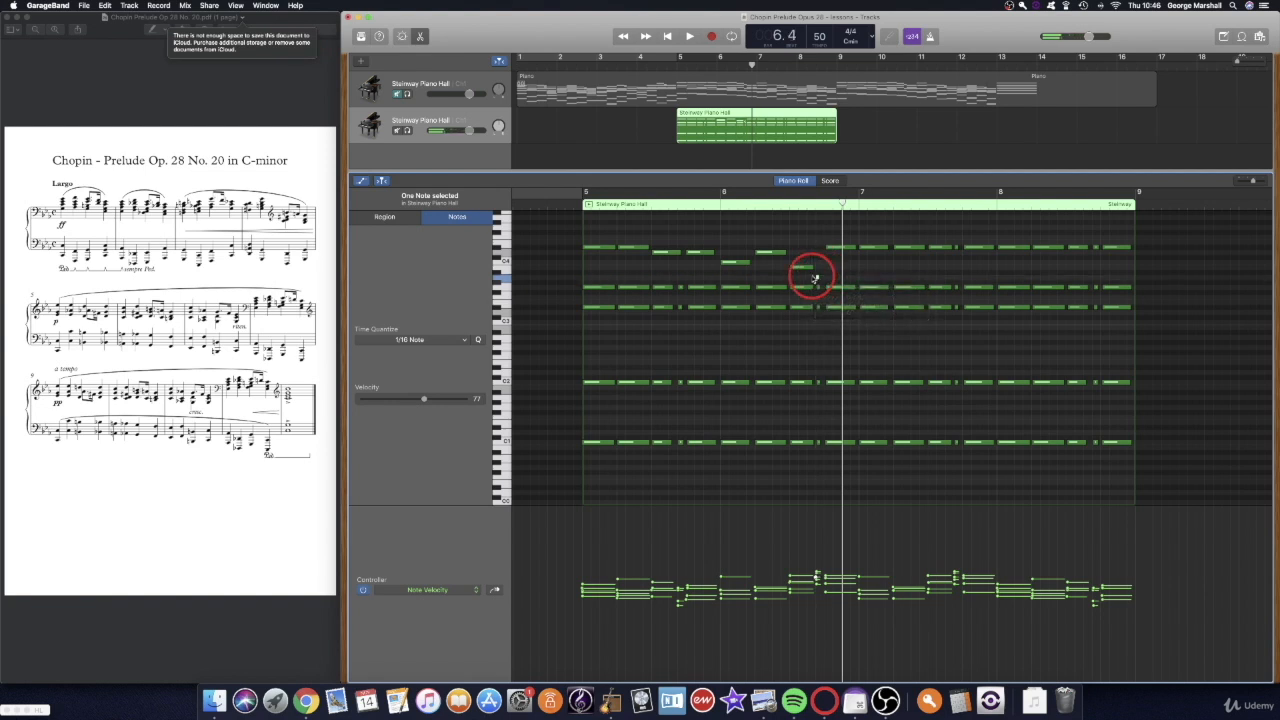
# Step: Lower the top-voice and third-voice notes of bar 6's last chord to just below and just above C3
pyautogui.click(836, 289)
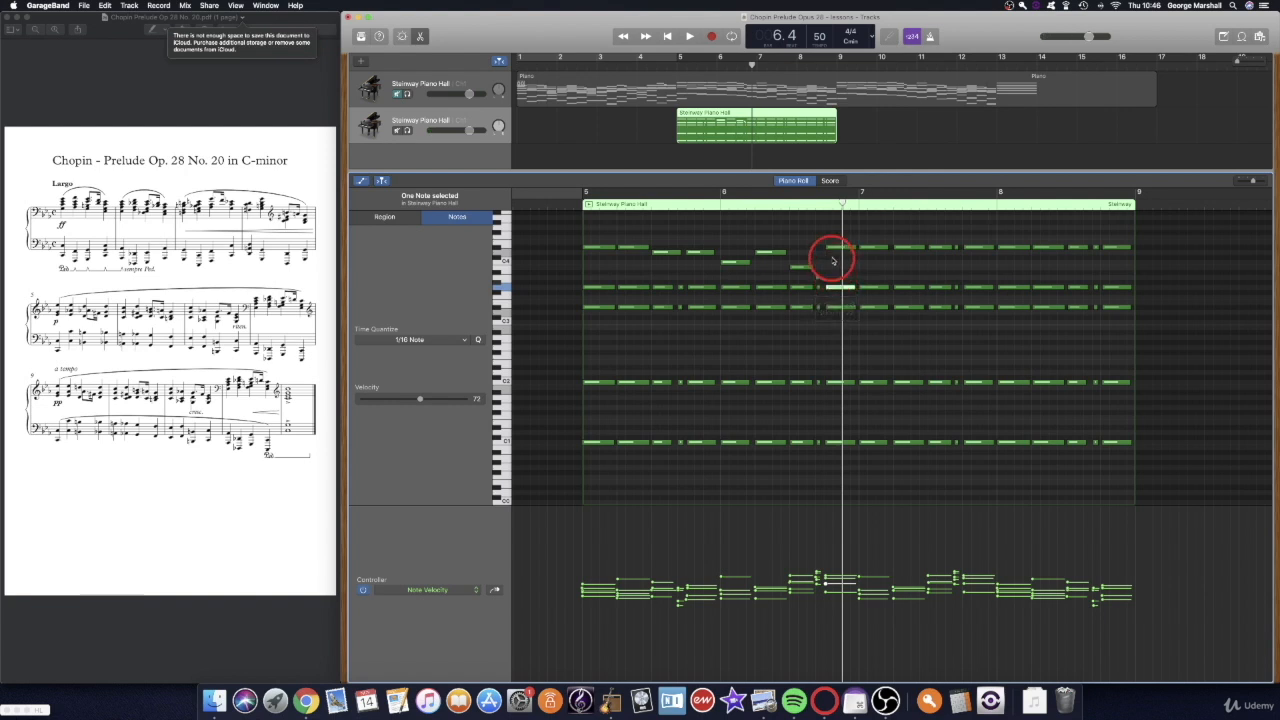
pyautogui.moveTo(839, 250); pyautogui.dragTo(839, 330)
pyautogui.click(839, 313)
pyautogui.click(839, 328)
# Step: Raise the second-voice notes on beats 2 and 3 of bar 5 by one semitone and lower the following short note by one semitone
pyautogui.hscroll(-4, 800, 313)
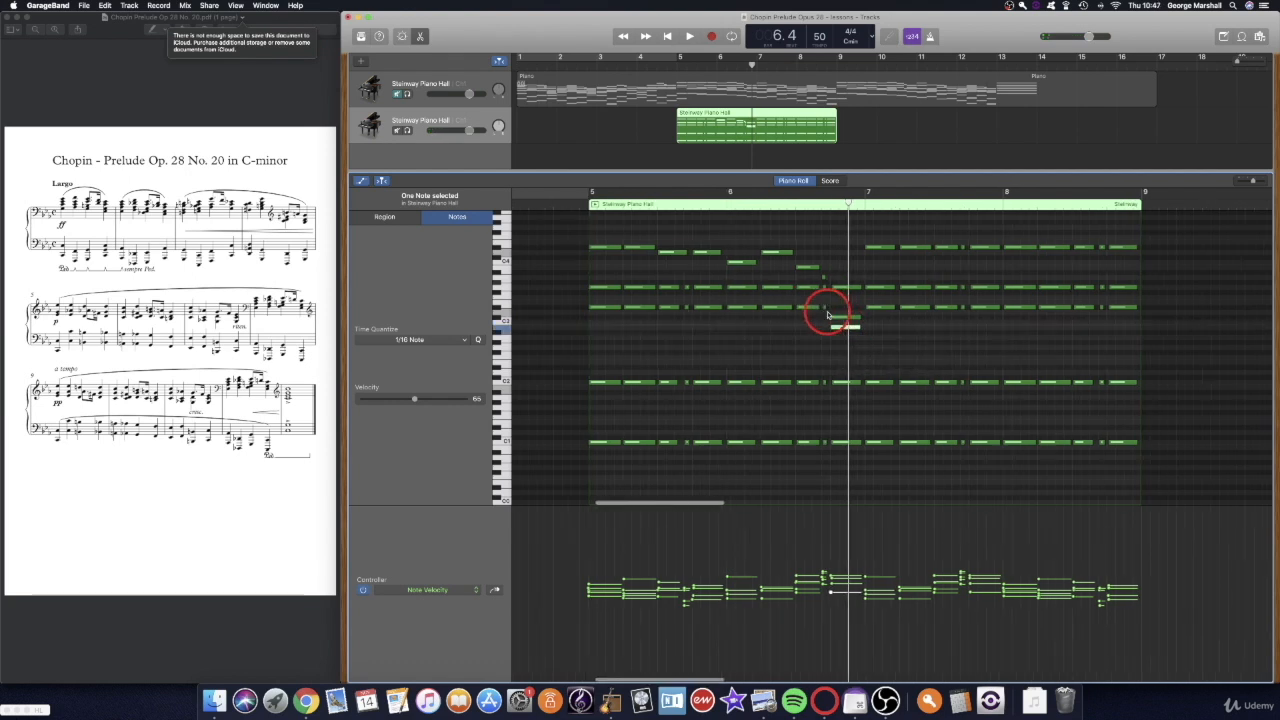
pyautogui.hscroll(3, 828, 312)
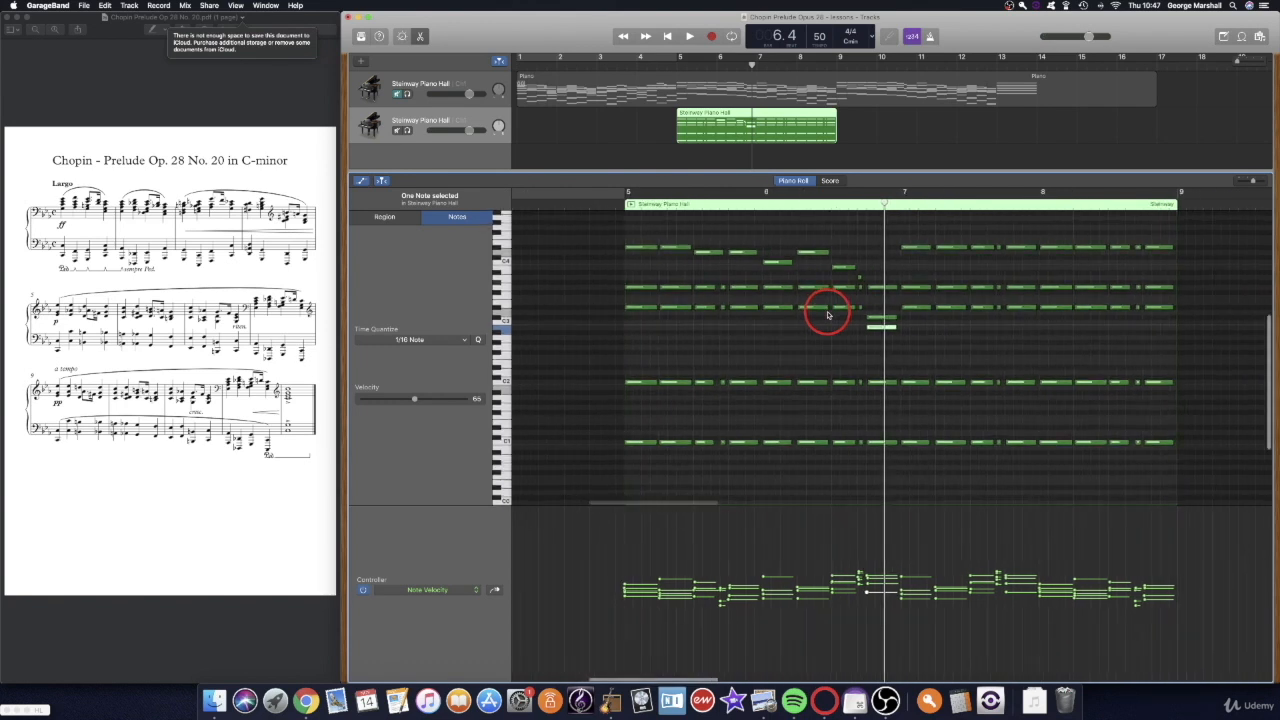
pyautogui.click(627, 286)
pyautogui.moveTo(651, 293); pyautogui.dragTo(696, 294)
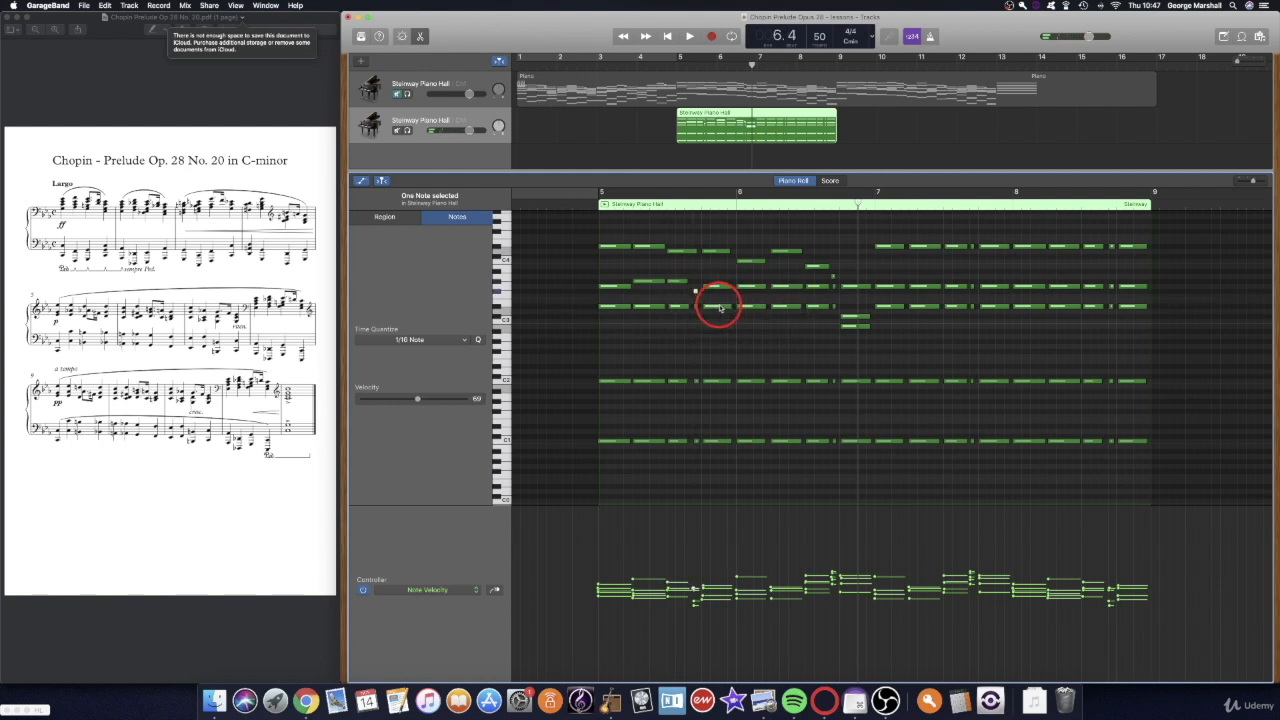
pyautogui.click(720, 305)
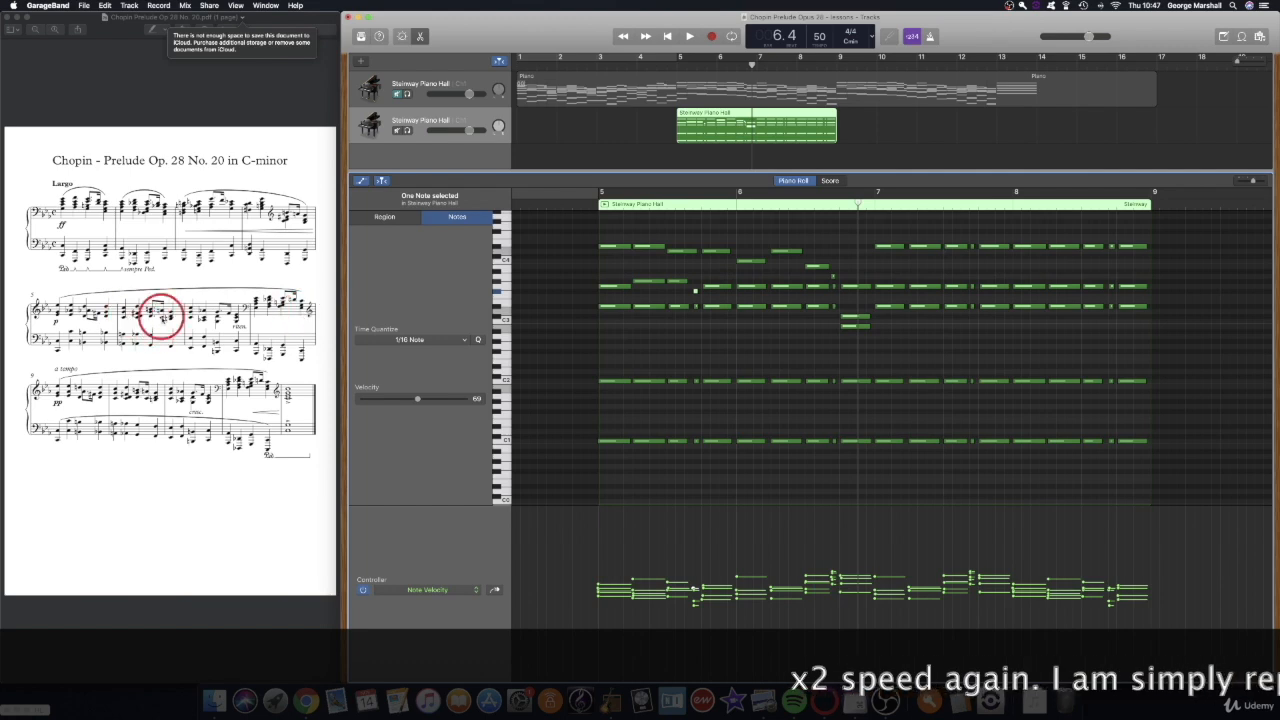
# Step: Correct the inner voices of bar 6, lowering the second voice on beat 2 and raising the note above C3 in the last chord by one semitone
pyautogui.moveTo(786, 286); pyautogui.dragTo(787, 315)
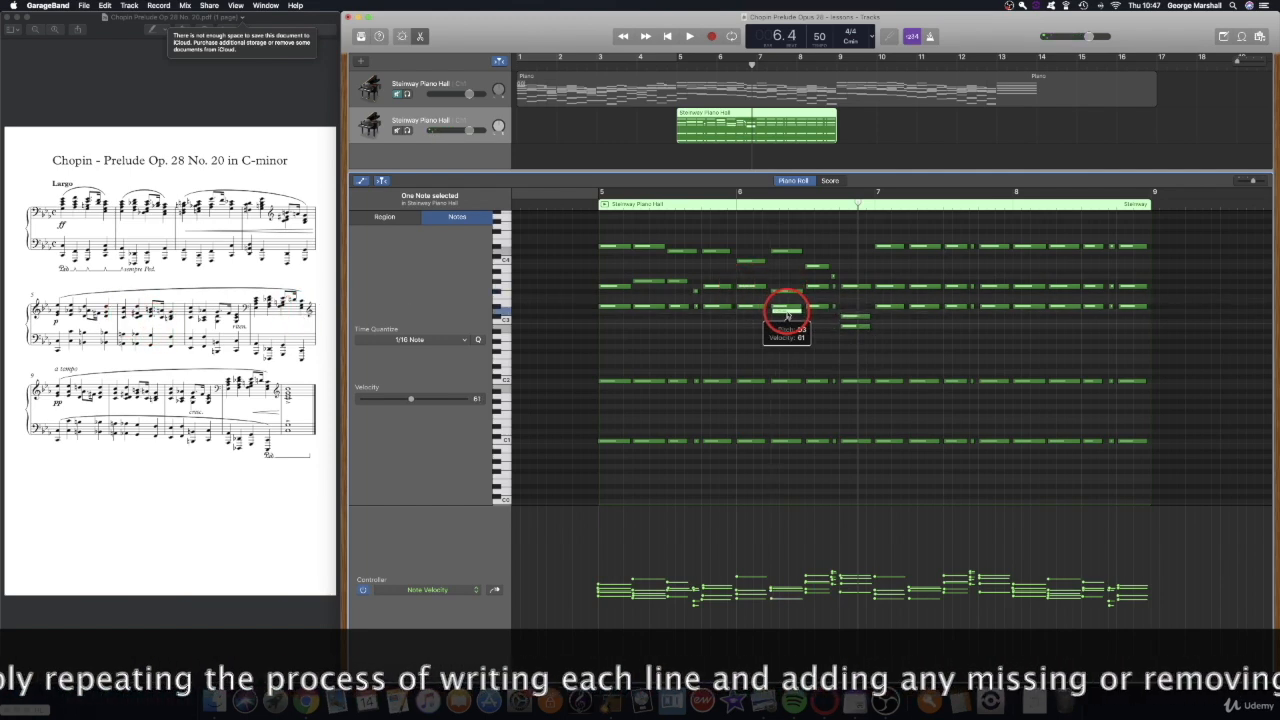
pyautogui.click(785, 289)
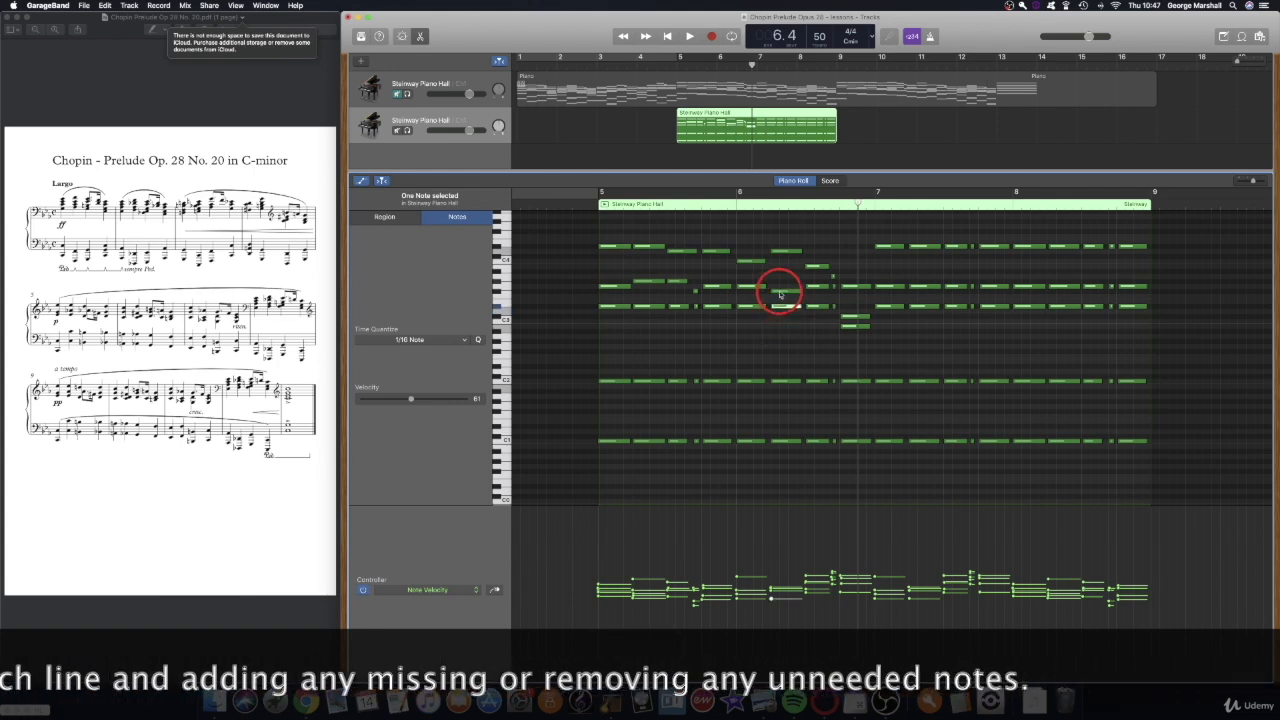
pyautogui.press('BackSpace')
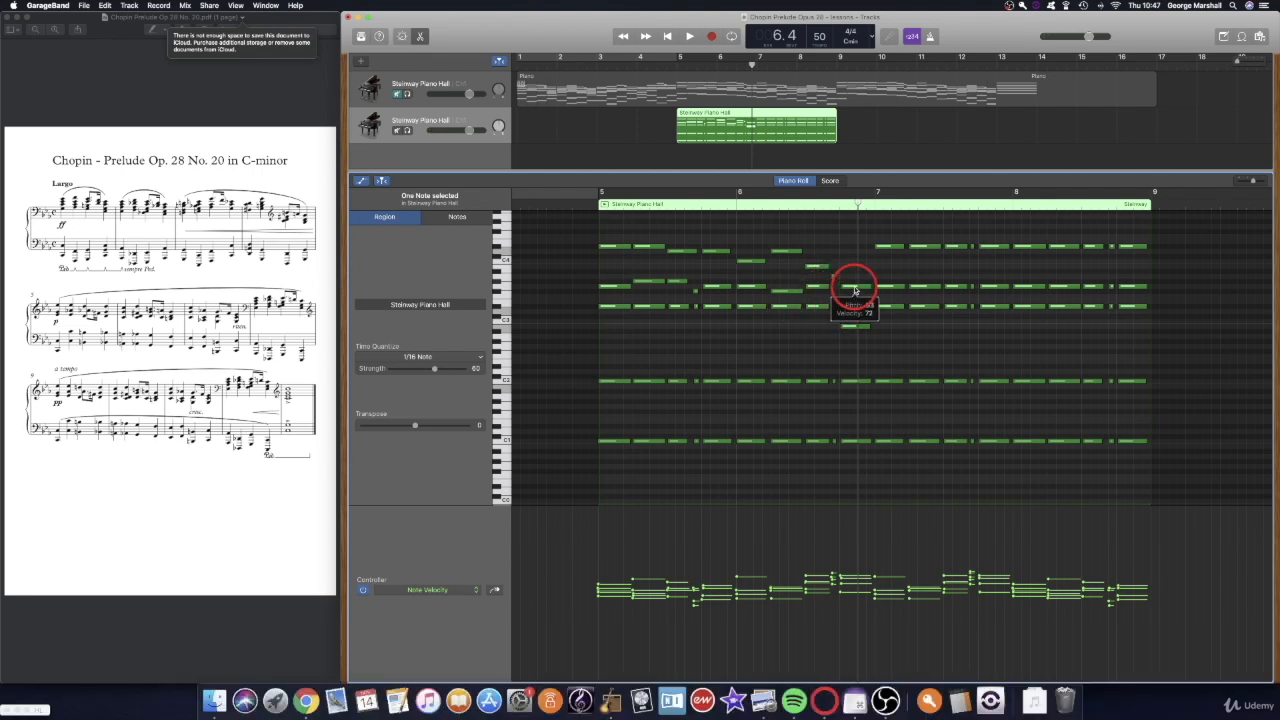
pyautogui.click(851, 318)
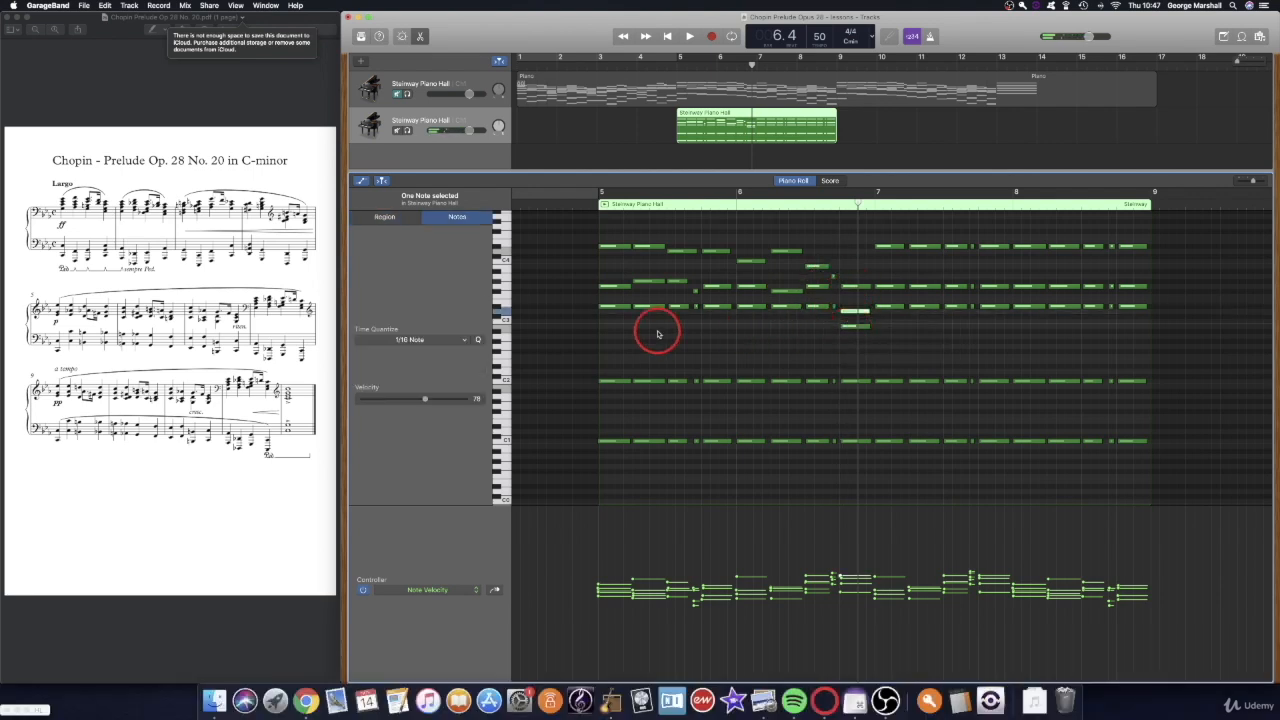
# Step: Lower the third-voice note on beat 3 of bar 5 by one semitone, replacing the short note after it with a longer duration
pyautogui.click(609, 290)
pyautogui.click(678, 306)
pyautogui.moveTo(679, 310); pyautogui.dragTo(695, 316)
pyautogui.click(696, 308)
pyautogui.press('BackSpace')
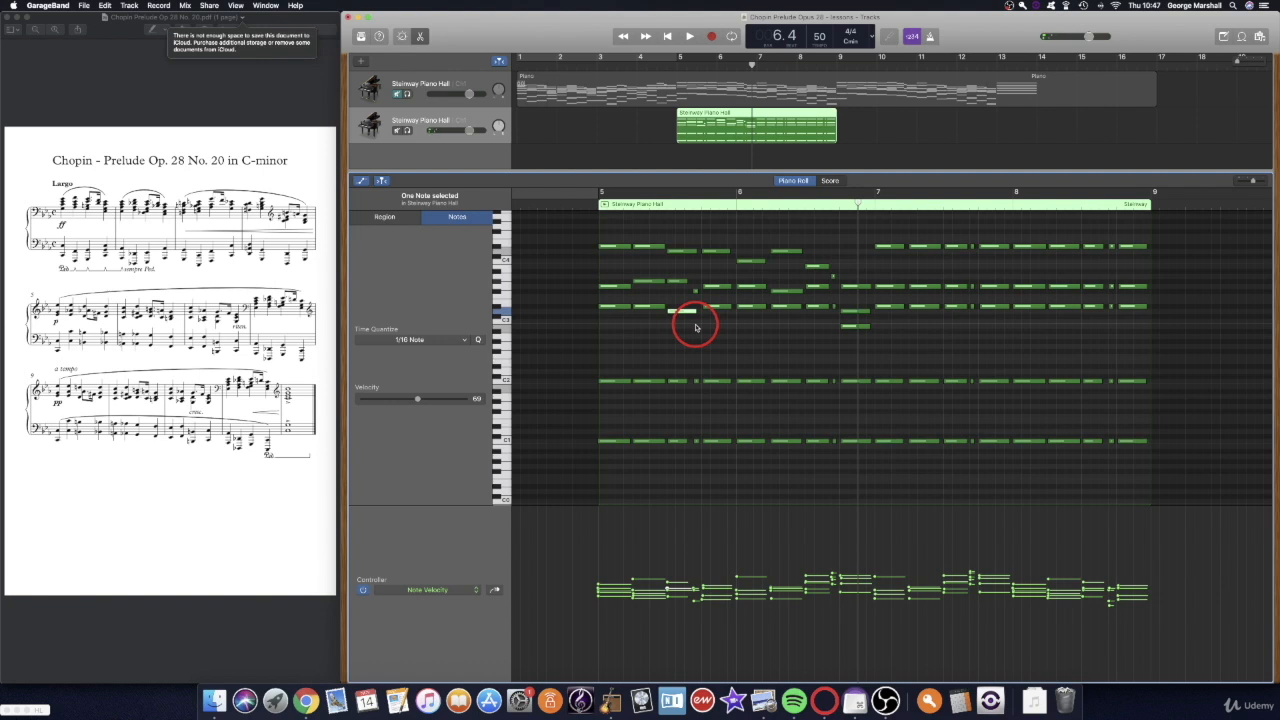
# Step: Adjust the third-voice notes from beat 4 of bar 5 through beat 3 of bar 6 to match the score
pyautogui.hscroll(2, 696, 326)
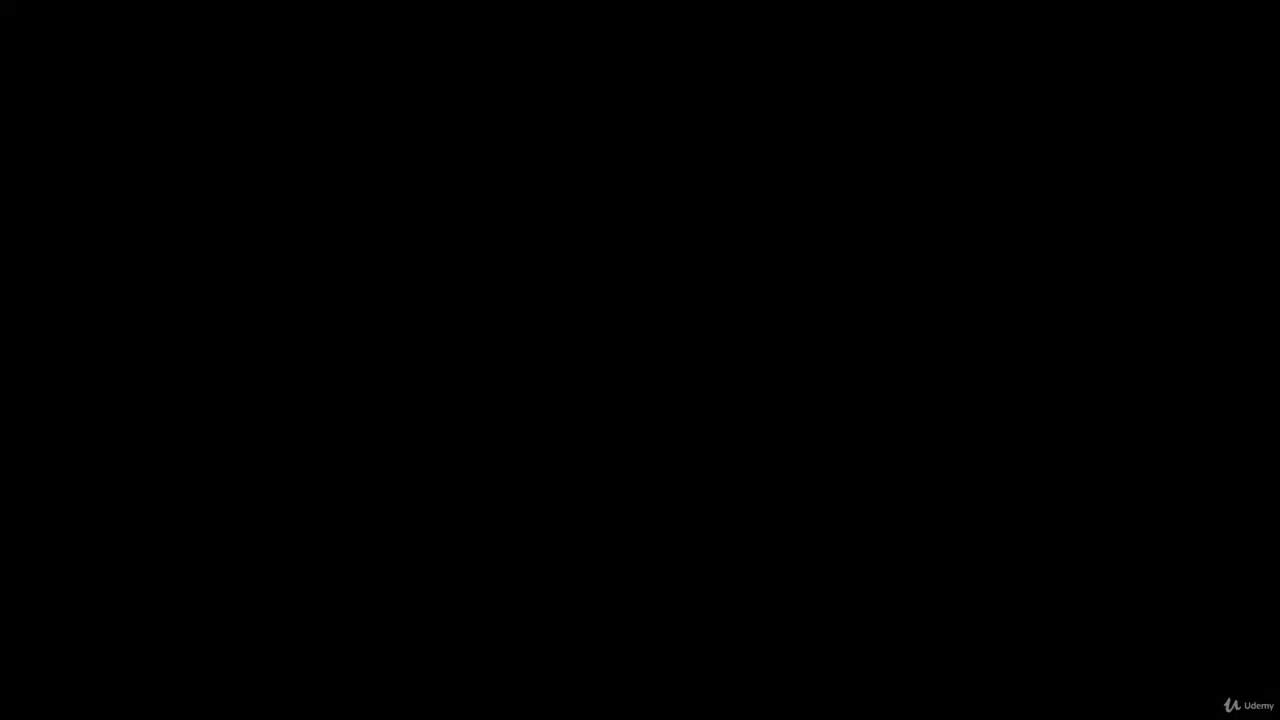
pyautogui.click(683, 313)
pyautogui.moveTo(684, 314); pyautogui.dragTo(684, 314)
pyautogui.moveTo(722, 306); pyautogui.dragTo(804, 322)
pyautogui.click(760, 308)
pyautogui.click(820, 328)
# Step: Rewrite the bass octaves from beat 2 of bar 5 to beat 1 of bar 6 as a chromatic descent from C3/C2, deleting bar 5's short bass notes
pyautogui.moveTo(591, 374); pyautogui.dragTo(617, 381)
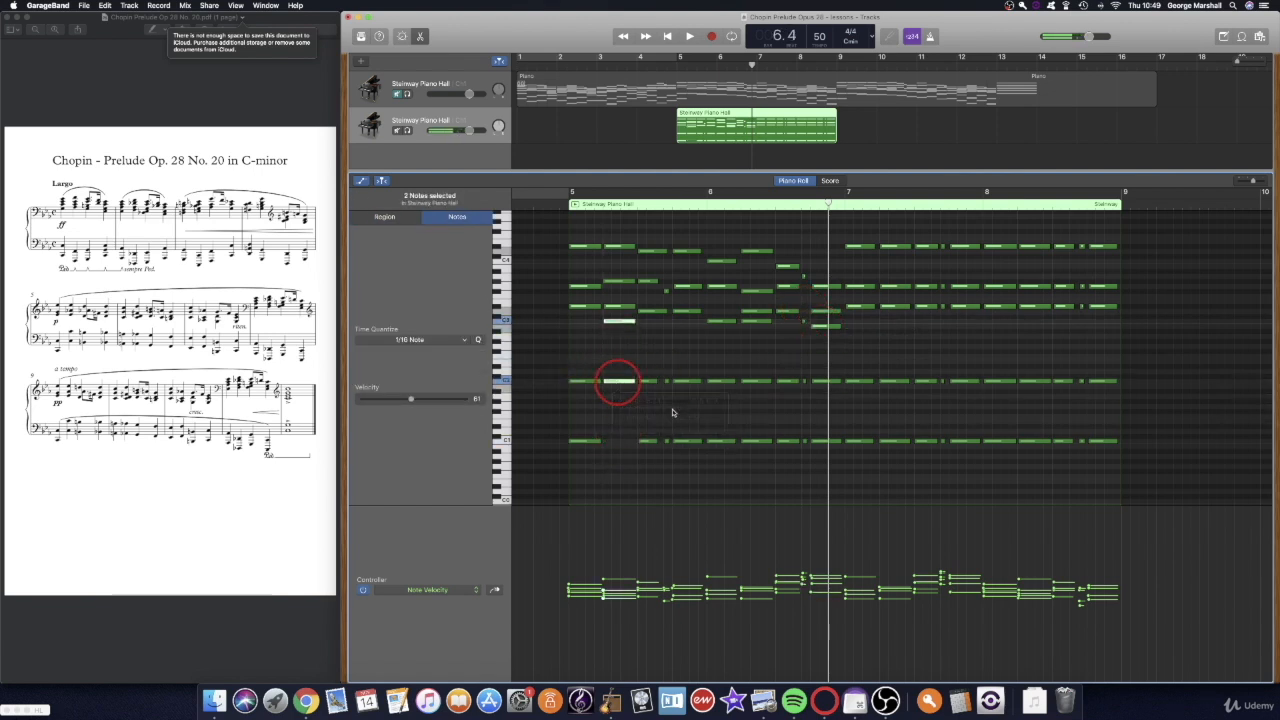
pyautogui.press('BackSpace')
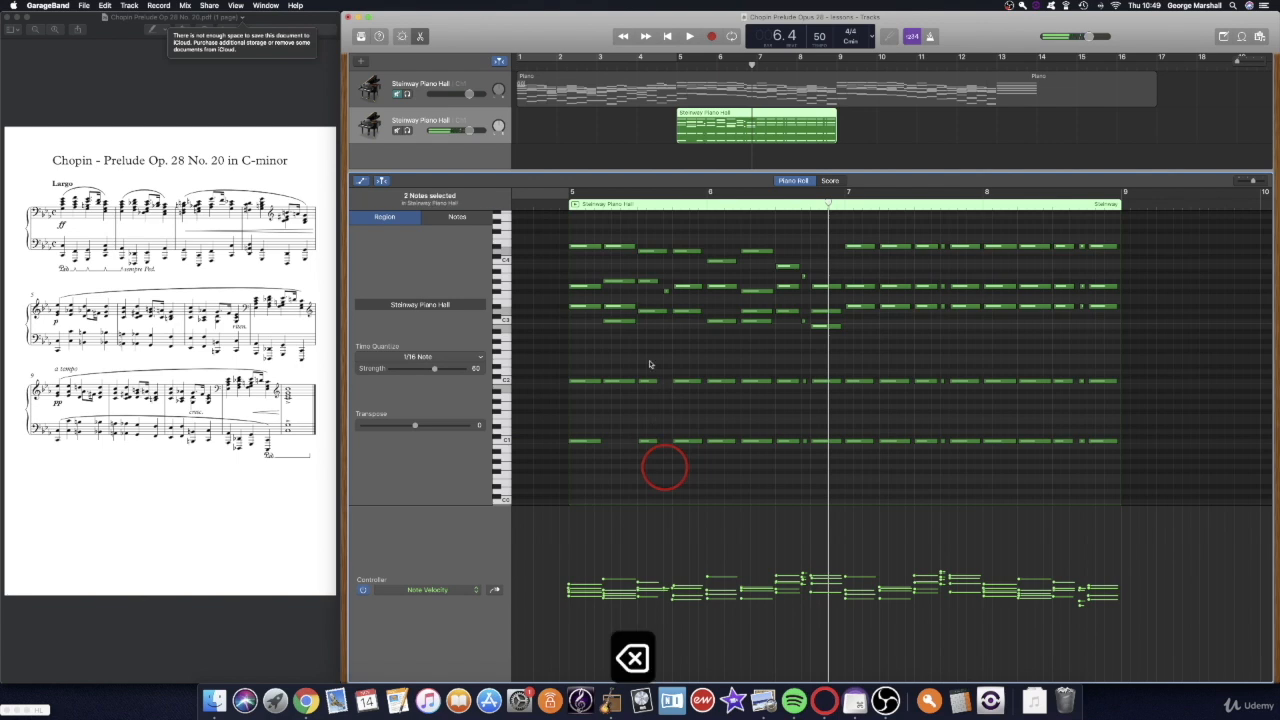
pyautogui.moveTo(648, 432); pyautogui.dragTo(671, 397)
pyautogui.hscroll(3, 737, 430)
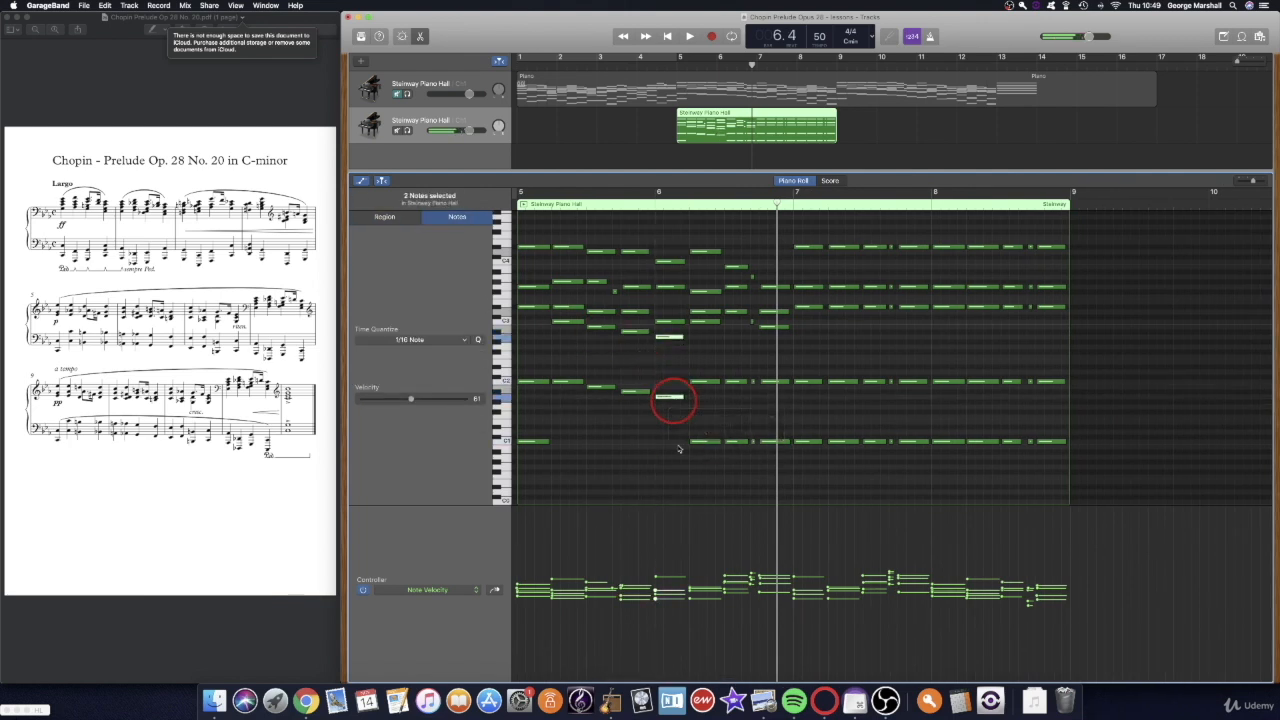
# Step: Continue the descending bass line in bar 6 by moving the octaves on beats 2 and 3 to G♯ and G
pyautogui.moveTo(717, 461); pyautogui.dragTo(706, 342)
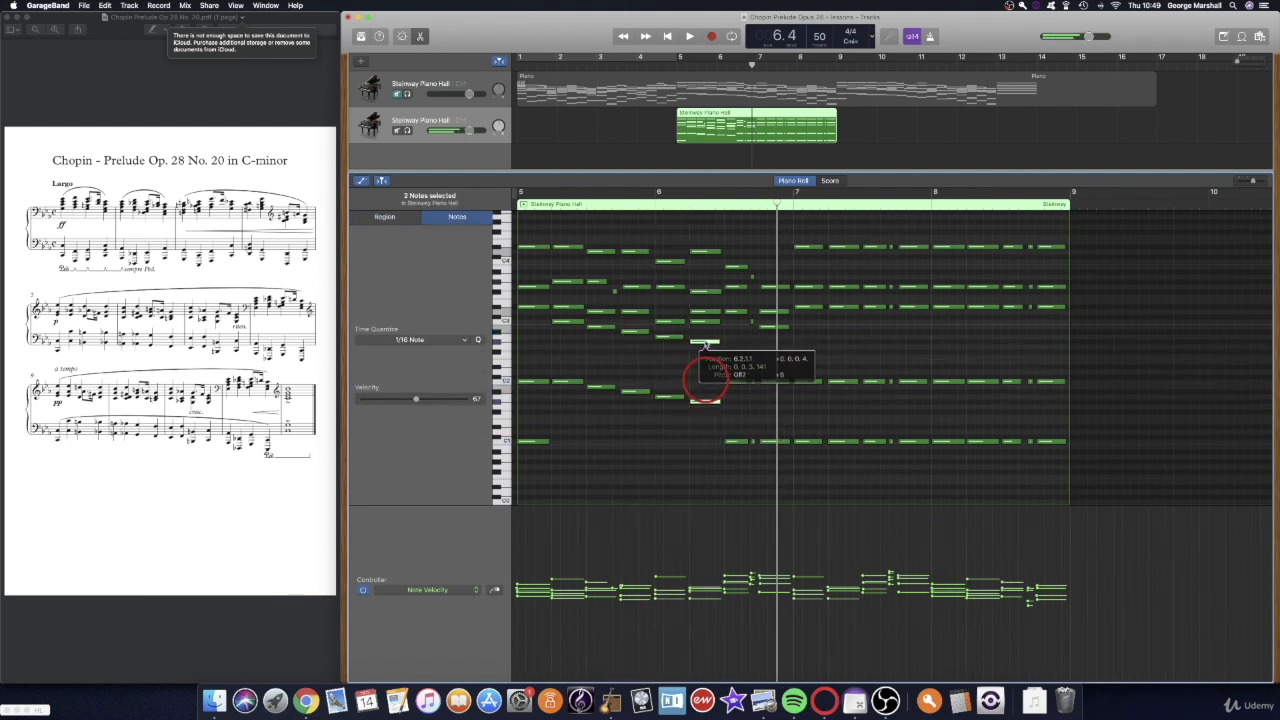
pyautogui.hscroll(2, 735, 385)
pyautogui.moveTo(735, 385); pyautogui.dragTo(718, 407)
# Step: Delete the two short bass notes after beat 3 of bar 6 and lengthen that beat's bass octave to fill the gap
pyautogui.click(731, 382)
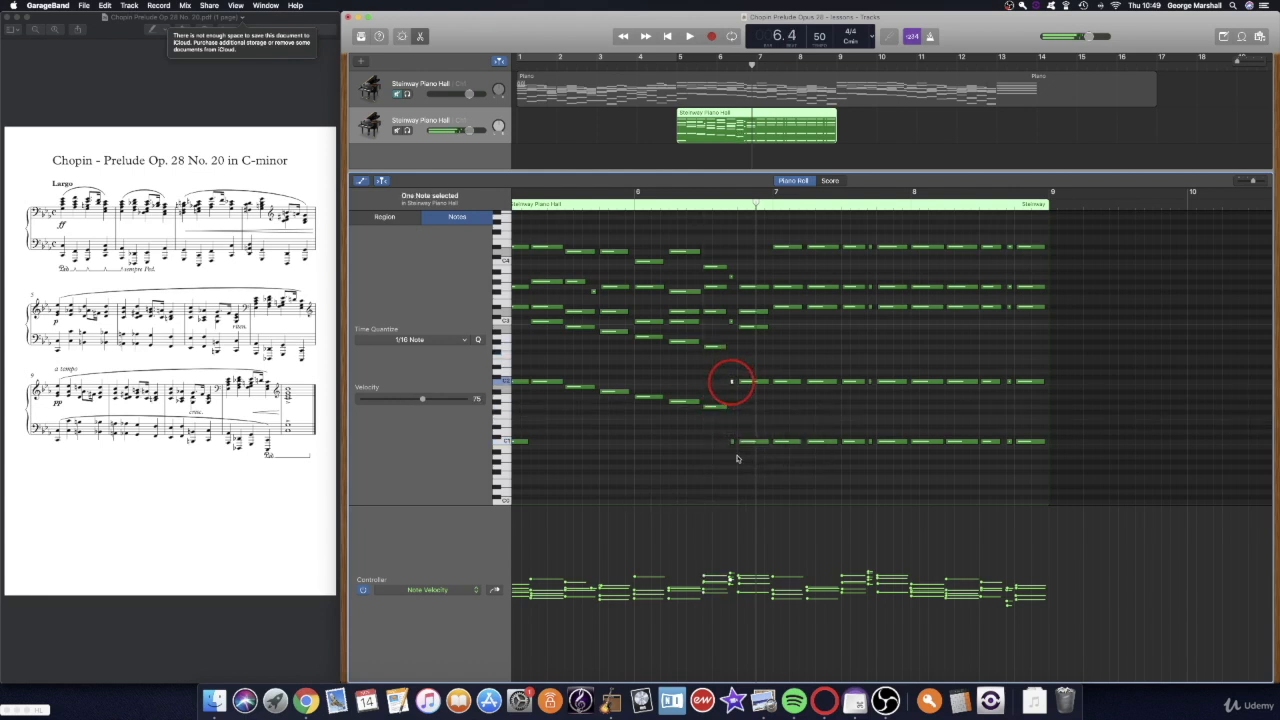
pyautogui.press('BackSpace')
pyautogui.click(717, 423)
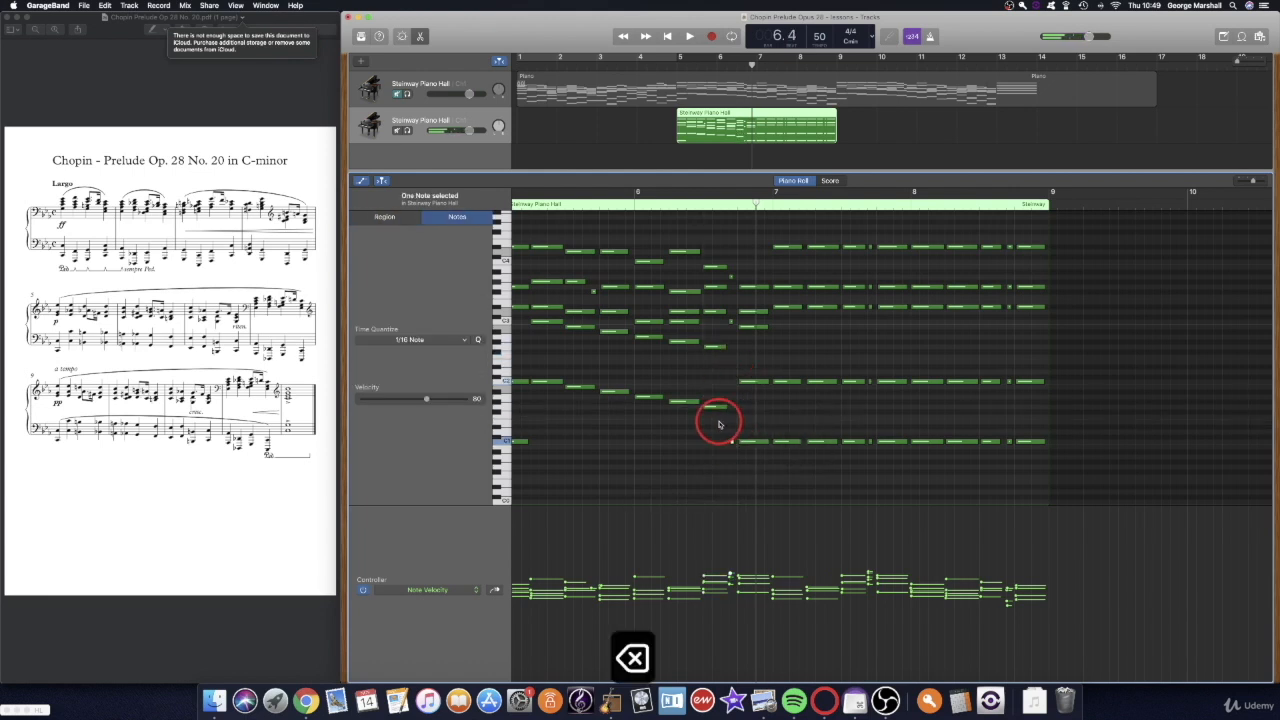
pyautogui.press('BackSpace')
pyautogui.moveTo(721, 346); pyautogui.dragTo(733, 347)
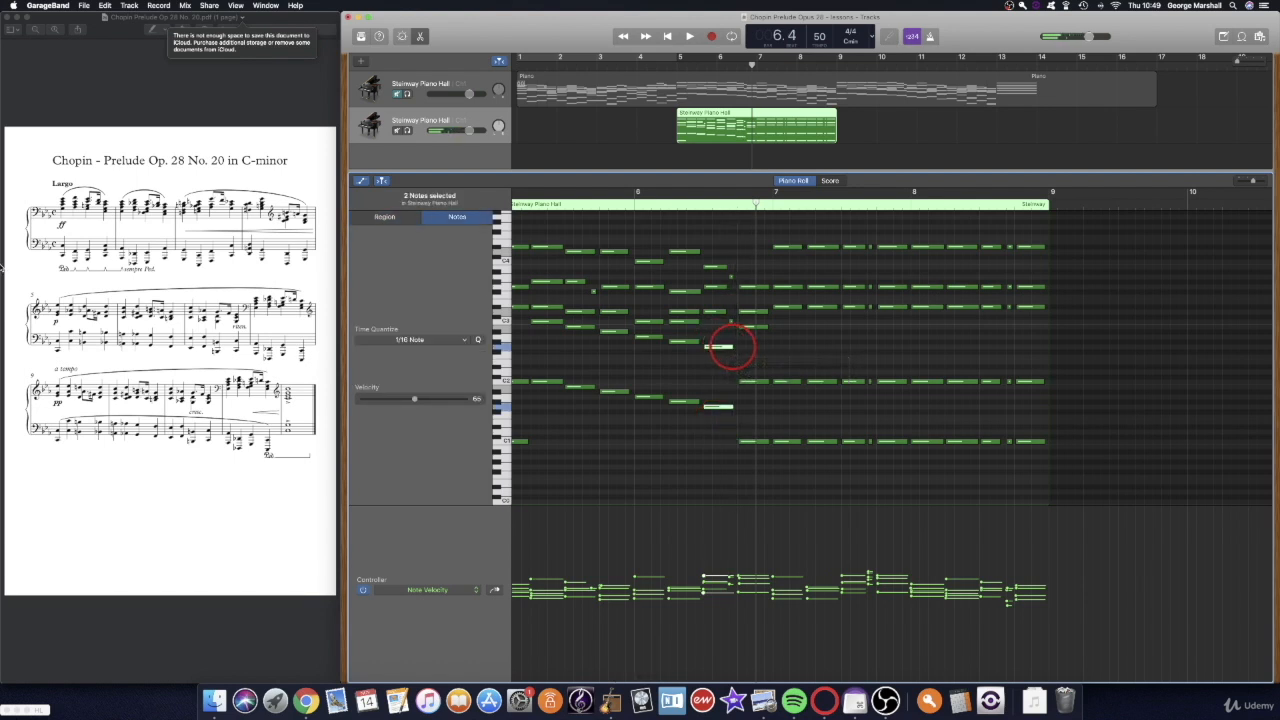
# Step: Move the two bass notes of bar 6's last chord to F2 and F1
pyautogui.click(68, 215)
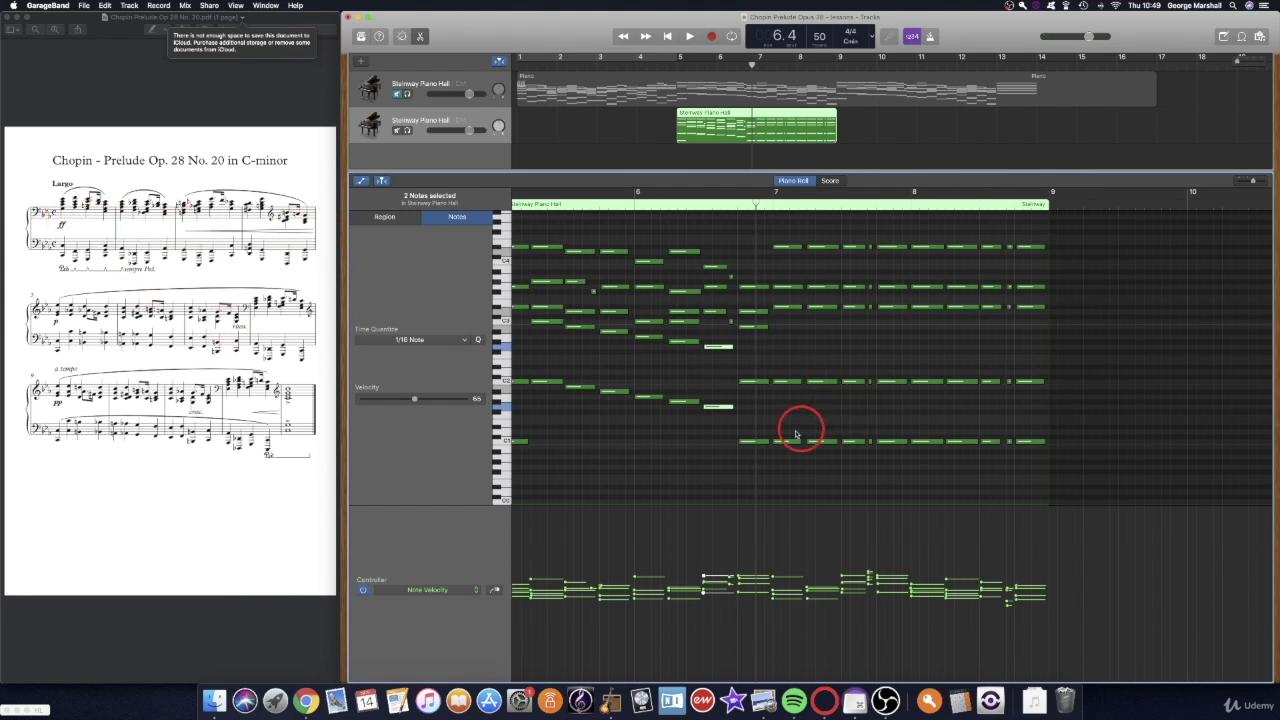
pyautogui.click(749, 441)
pyautogui.keyDown('shift'); pyautogui.click(752, 382); pyautogui.keyUp('shift')
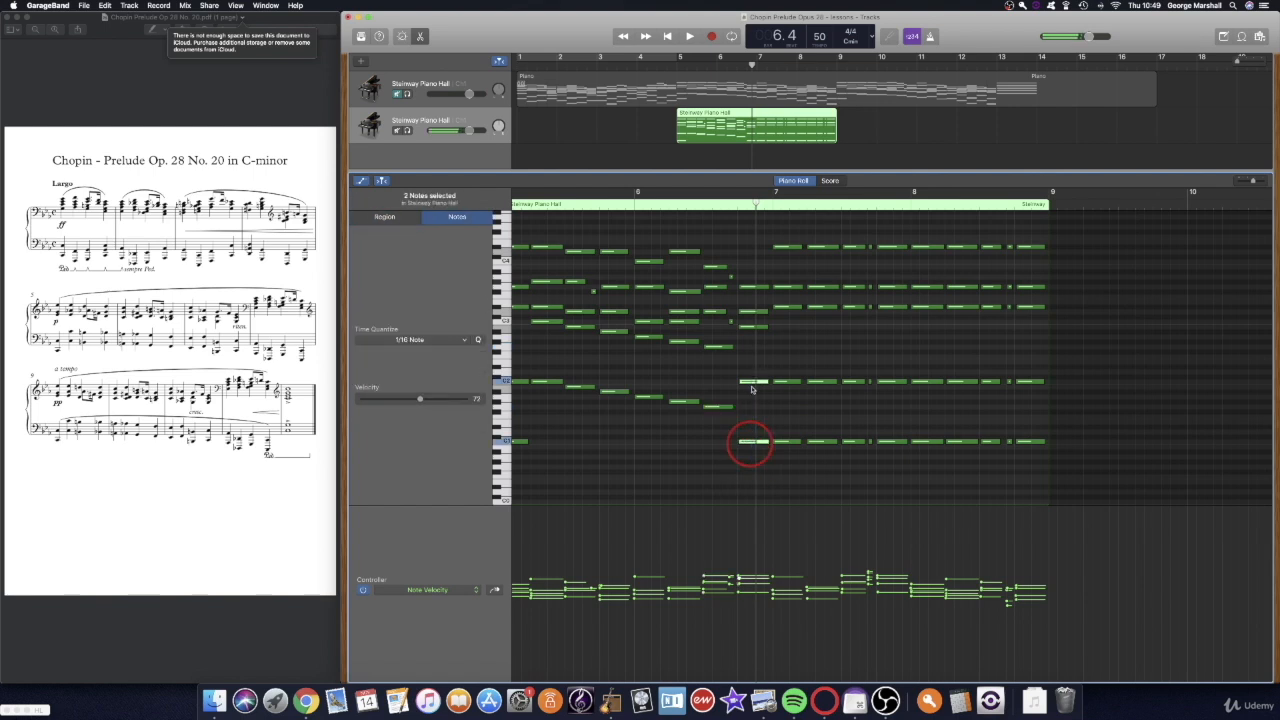
pyautogui.moveTo(749, 446); pyautogui.dragTo(751, 417)
pyautogui.hscroll(-10, 763, 440)
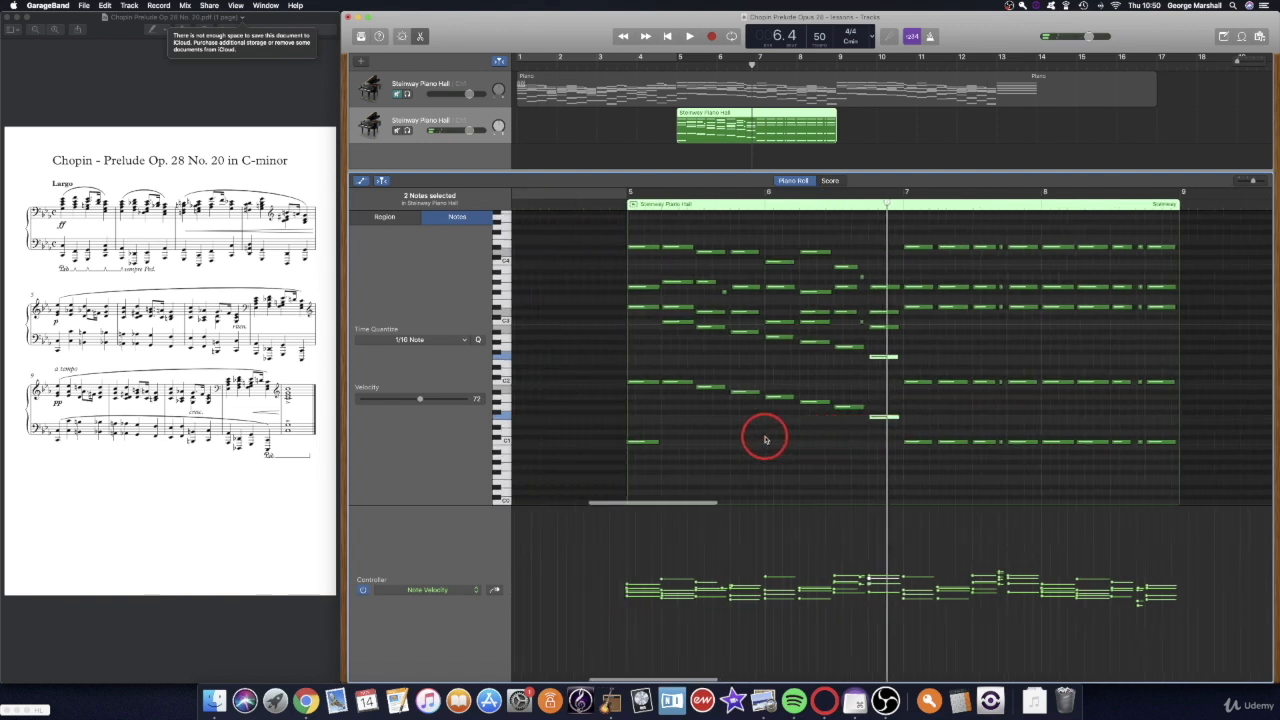
pyautogui.hscroll(5, 765, 440)
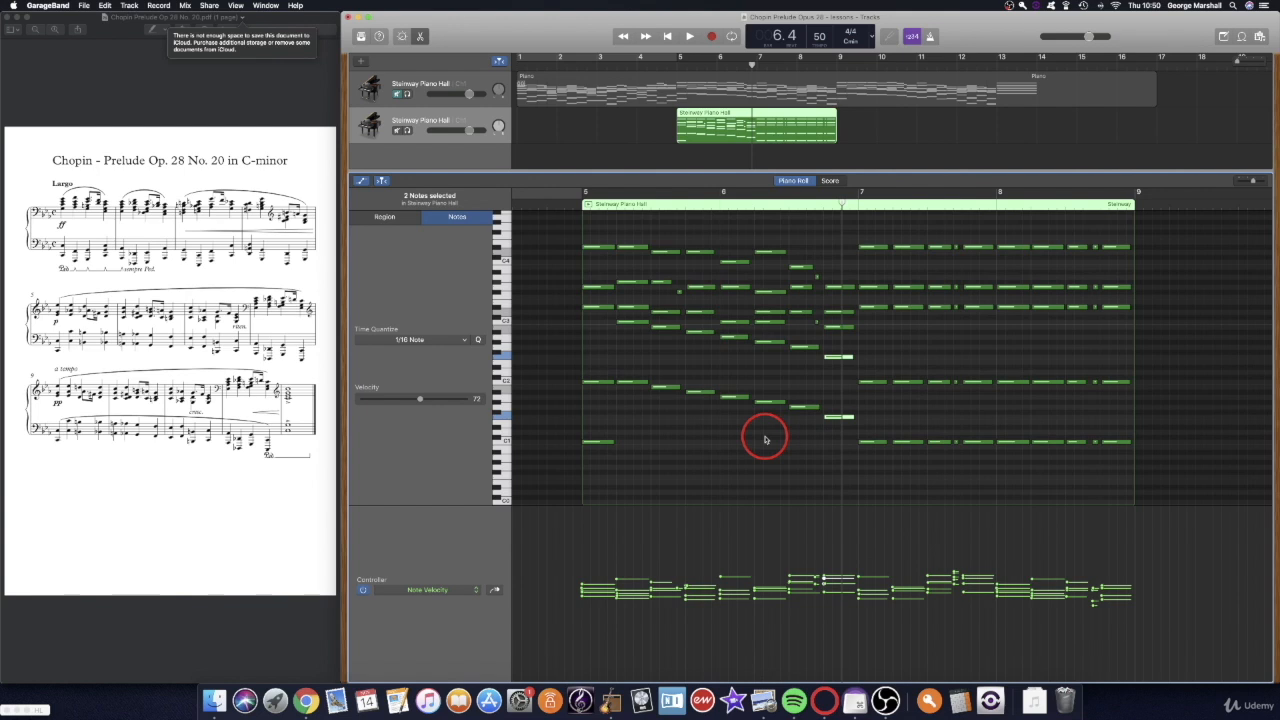
pyautogui.hscroll(-7, 755, 444)
pyautogui.hscroll(9, 753, 443)
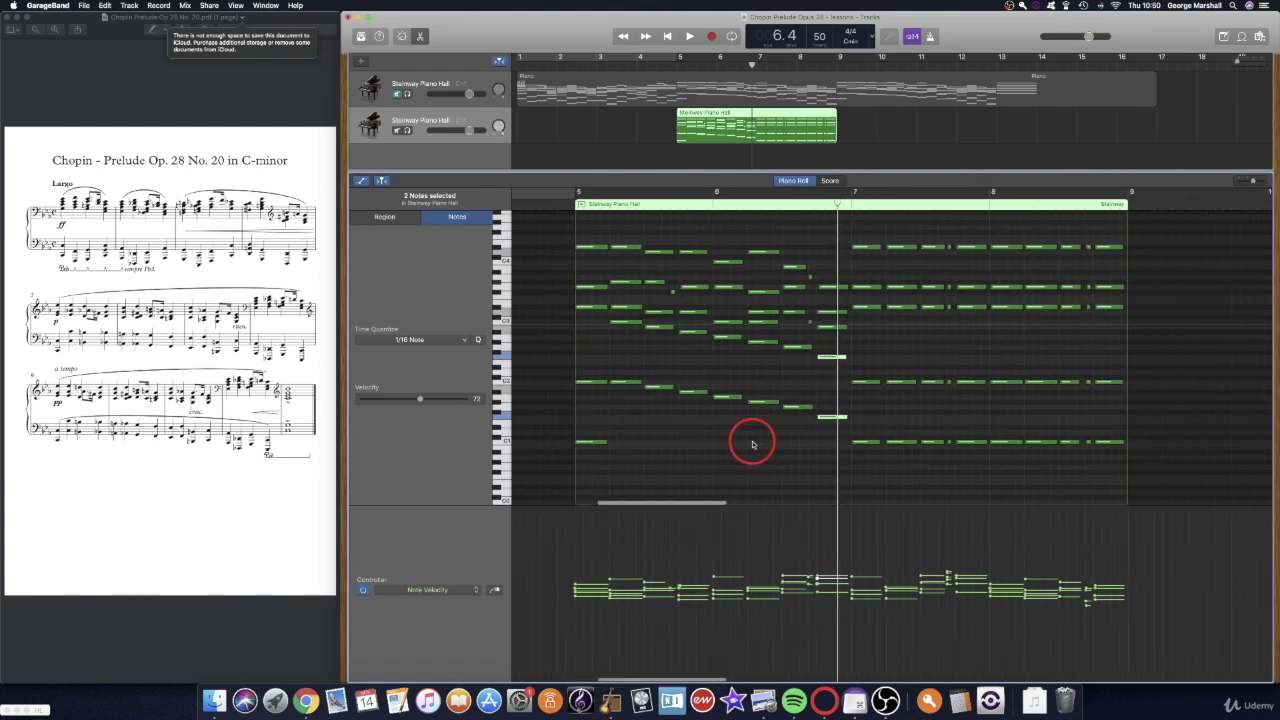
pyautogui.click(545, 201)
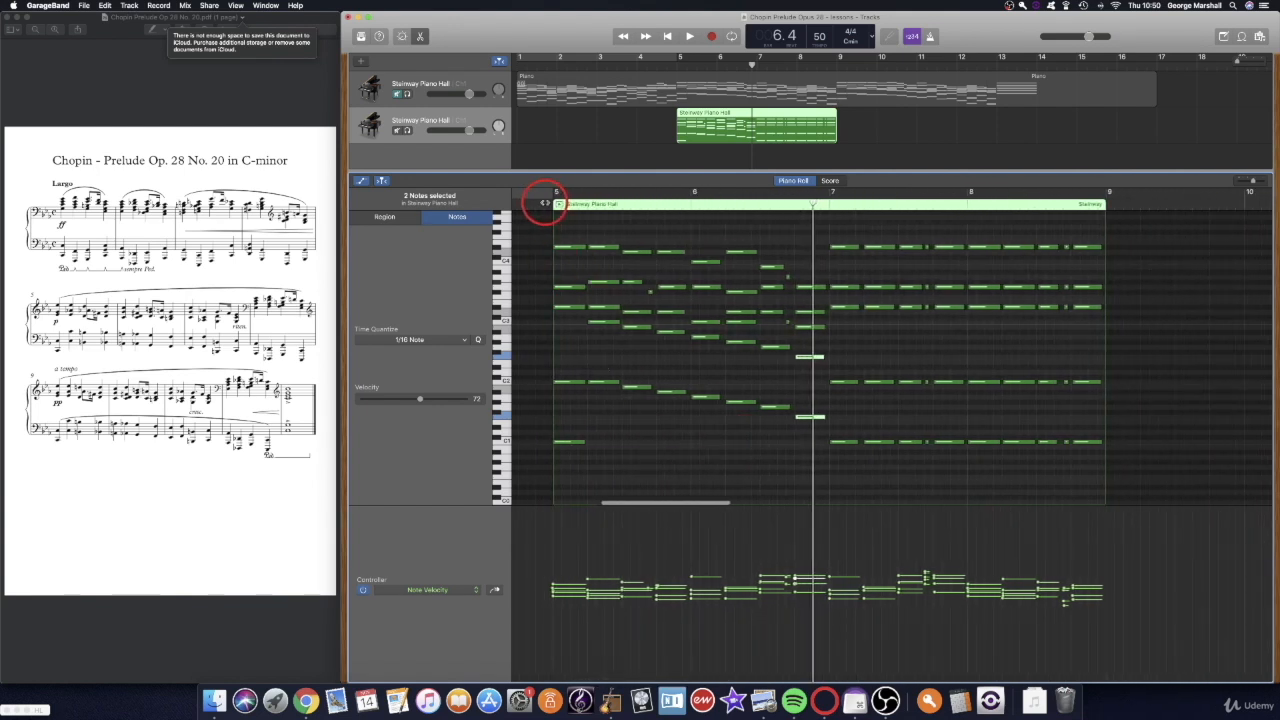
# Step: Play back bars 5 and 6 to check the rewritten chords
pyautogui.click(665, 238)
pyautogui.hscroll(-4, 665, 238)
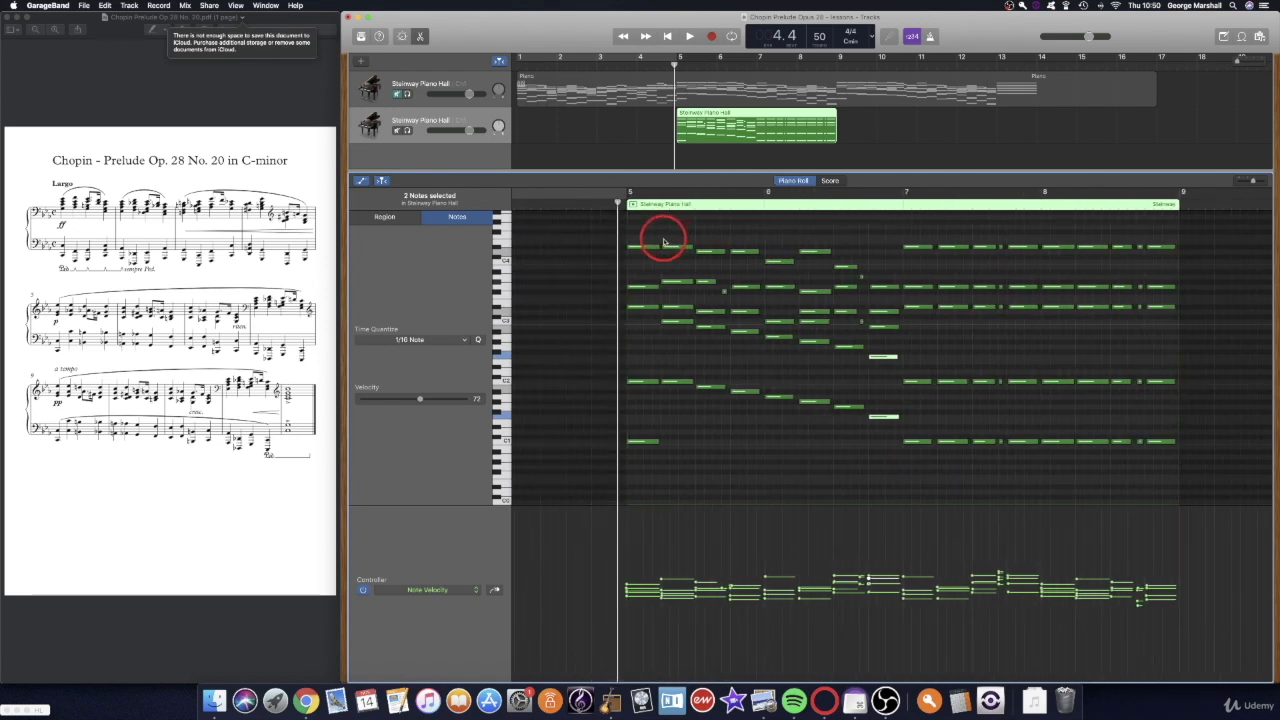
pyautogui.hscroll(3, 800, 340)
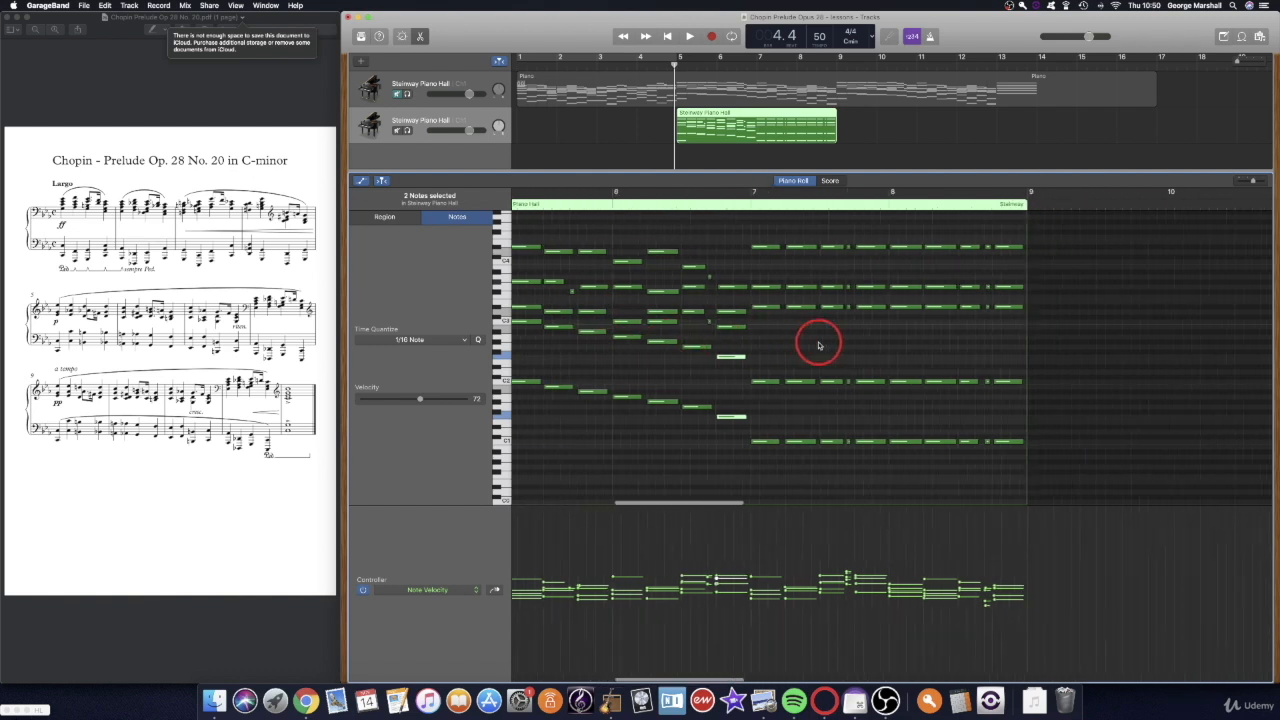
pyautogui.hscroll(-1, 790, 329)
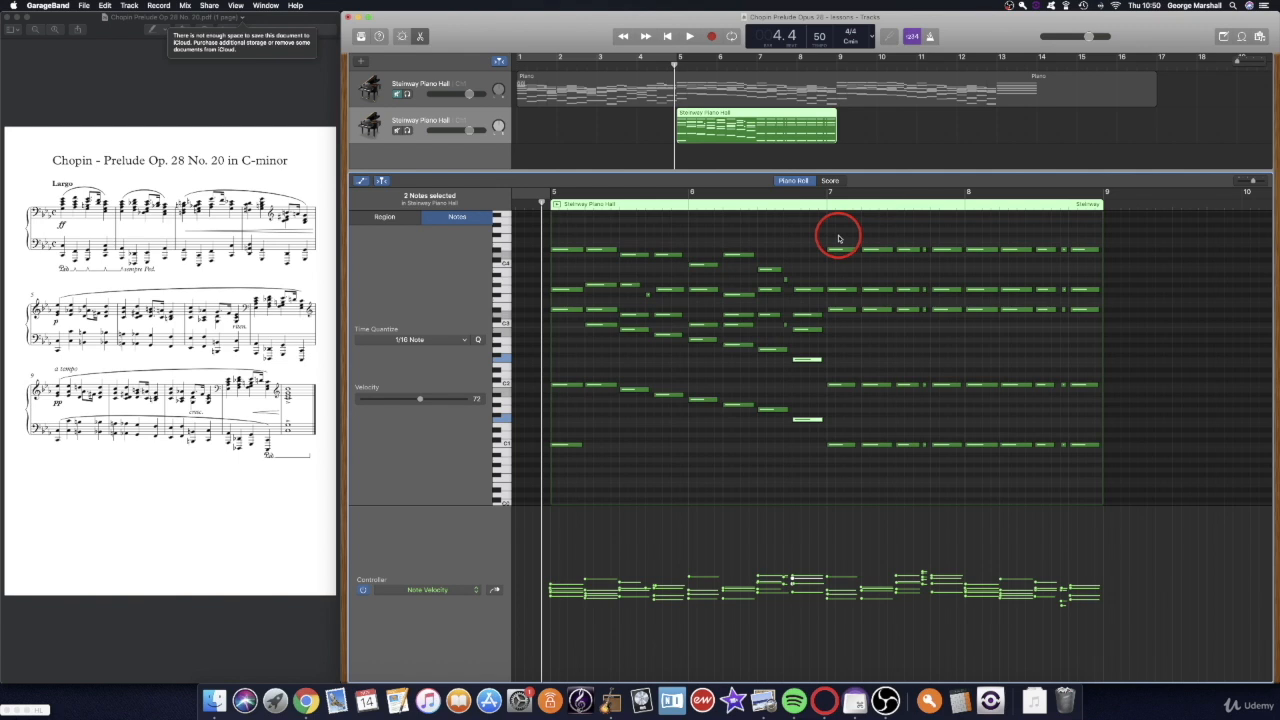
pyautogui.press('space')
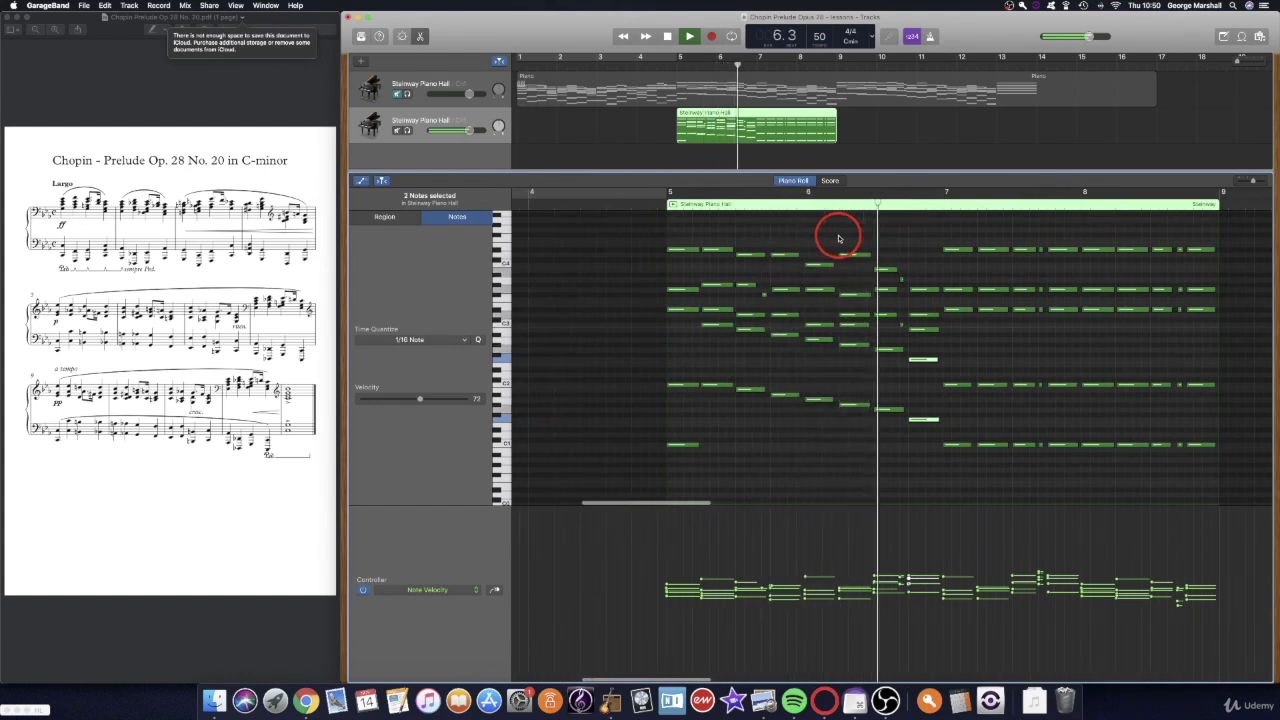
pyautogui.press('space')
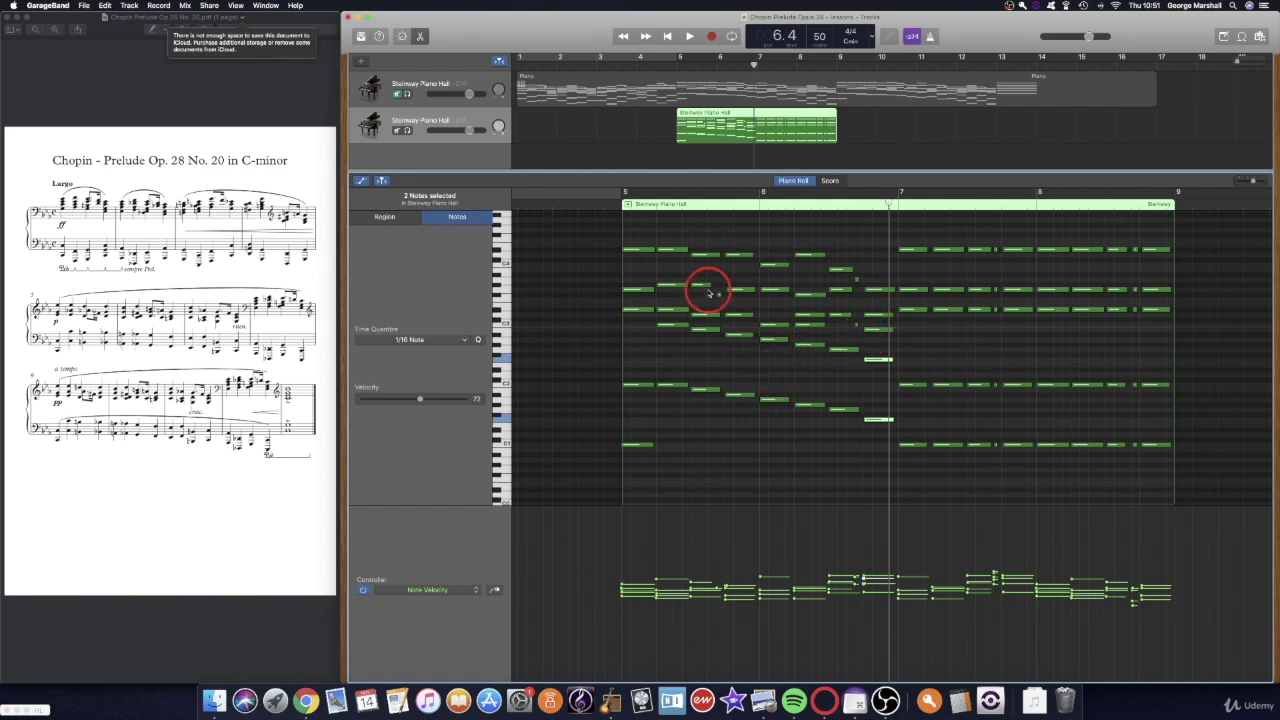
# Step: Select all the notes in bars 5 and 6 and lengthen them slightly
pyautogui.moveTo(592, 242); pyautogui.dragTo(879, 462)
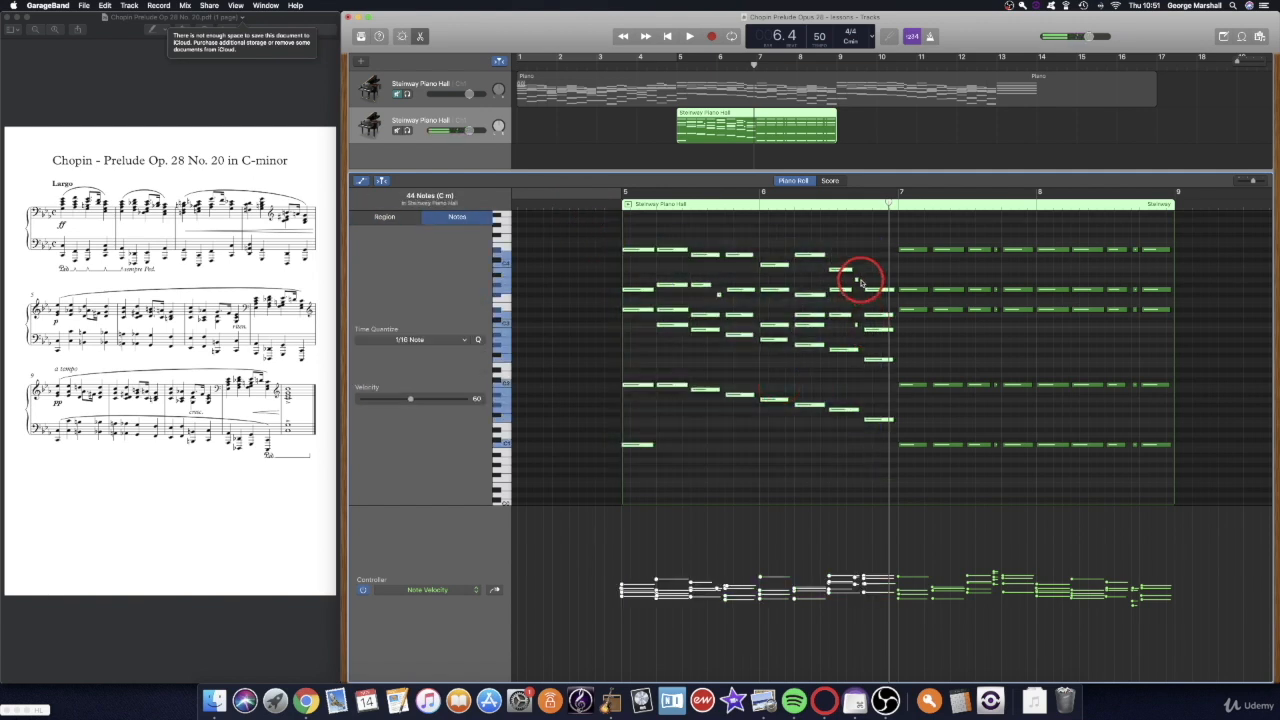
pyautogui.moveTo(651, 248); pyautogui.dragTo(653, 248)
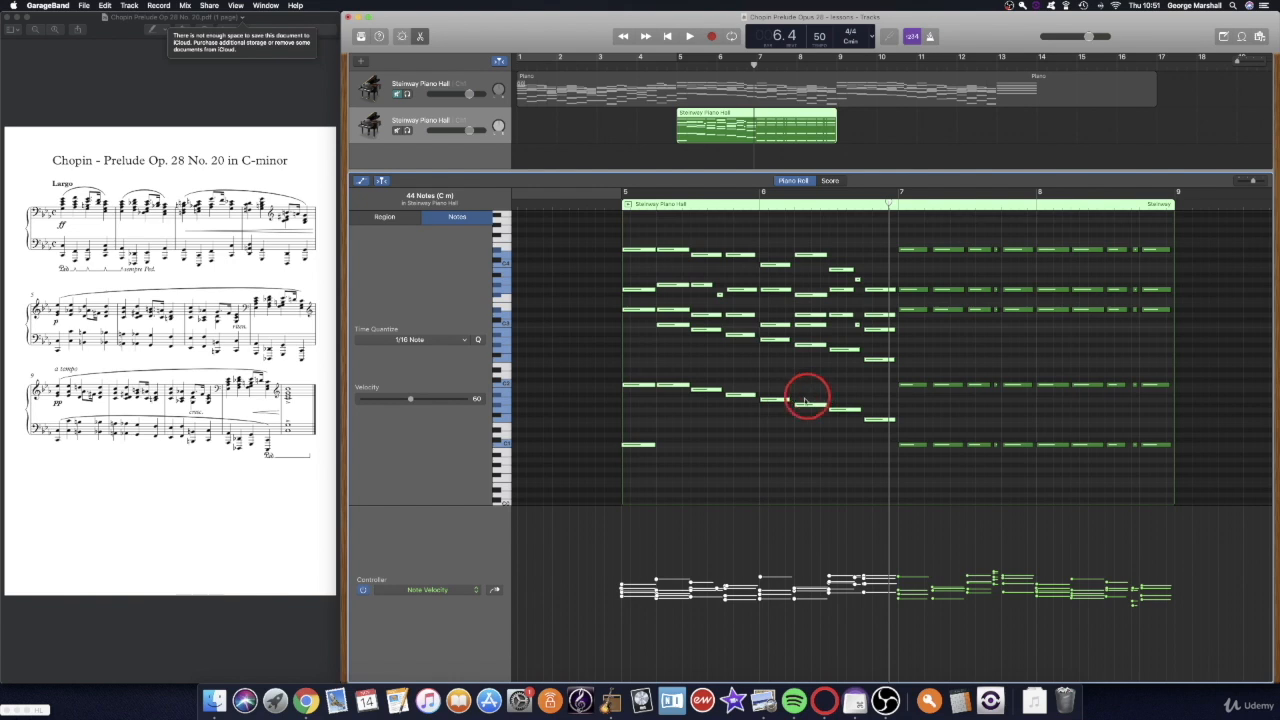
pyautogui.hscroll(3, 793, 402)
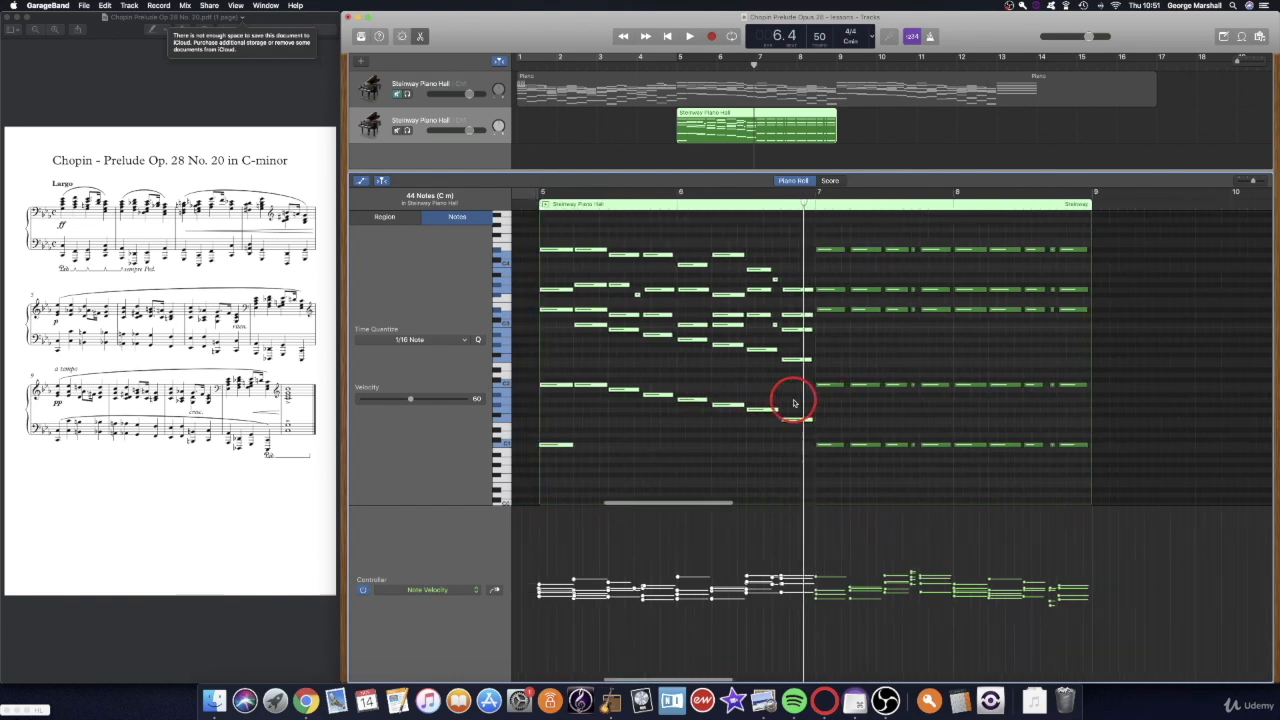
pyautogui.click(723, 368)
pyautogui.hscroll(-2, 723, 368)
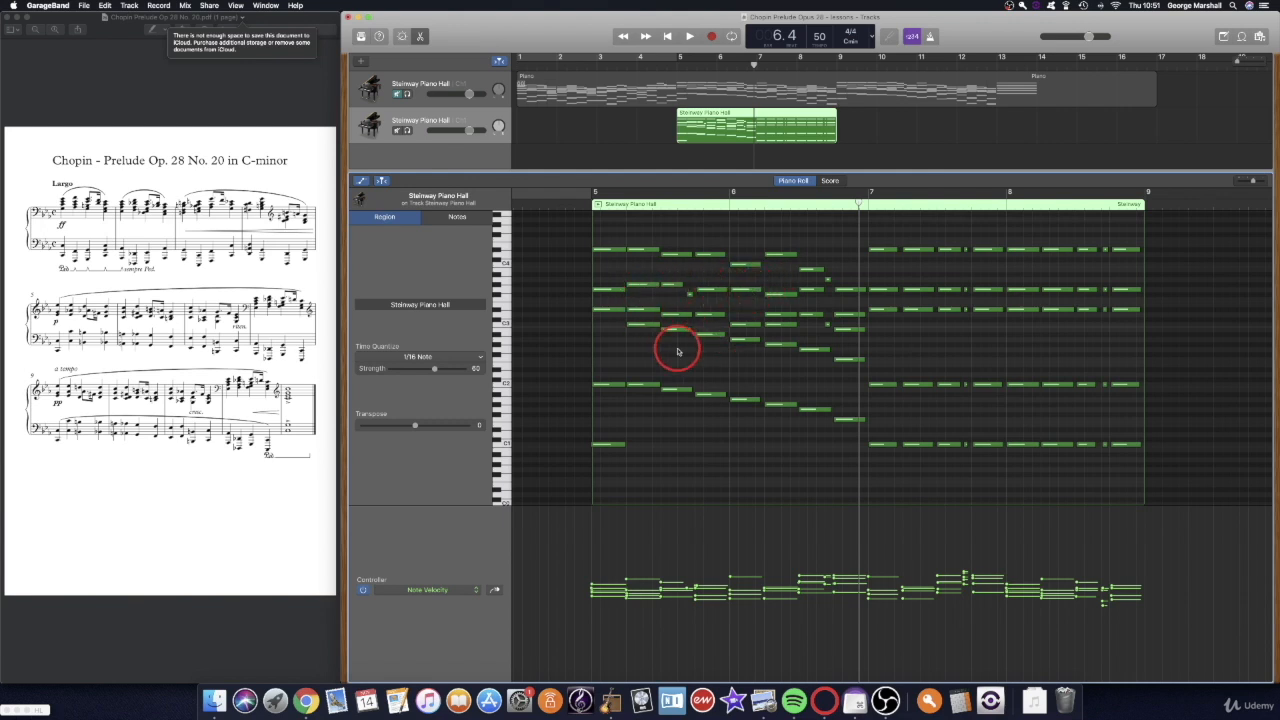
# Step: Look over the unedited chords in bars 7 and 8
pyautogui.hscroll(8, 755, 369)
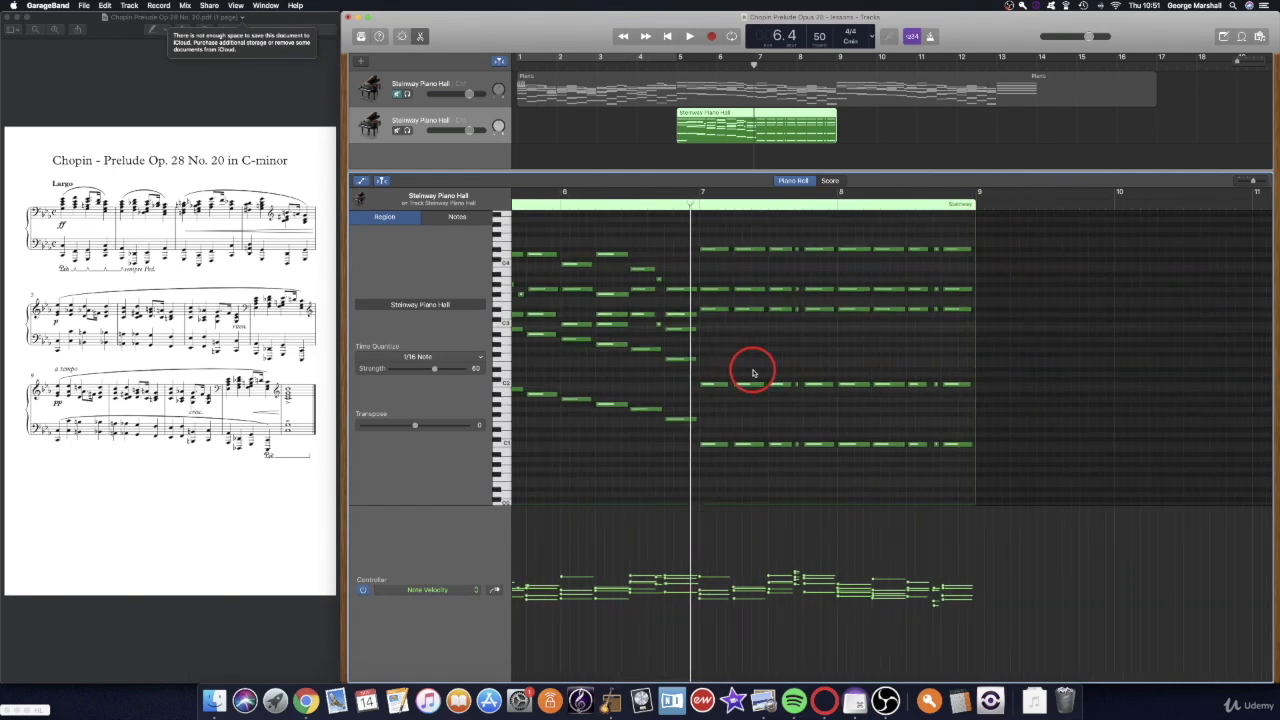
pyautogui.hscroll(-1, 754, 373)
pyautogui.hscroll(3, 754, 373)
pyautogui.hscroll(-6, 754, 373)
pyautogui.scroll(-1, 754, 373)
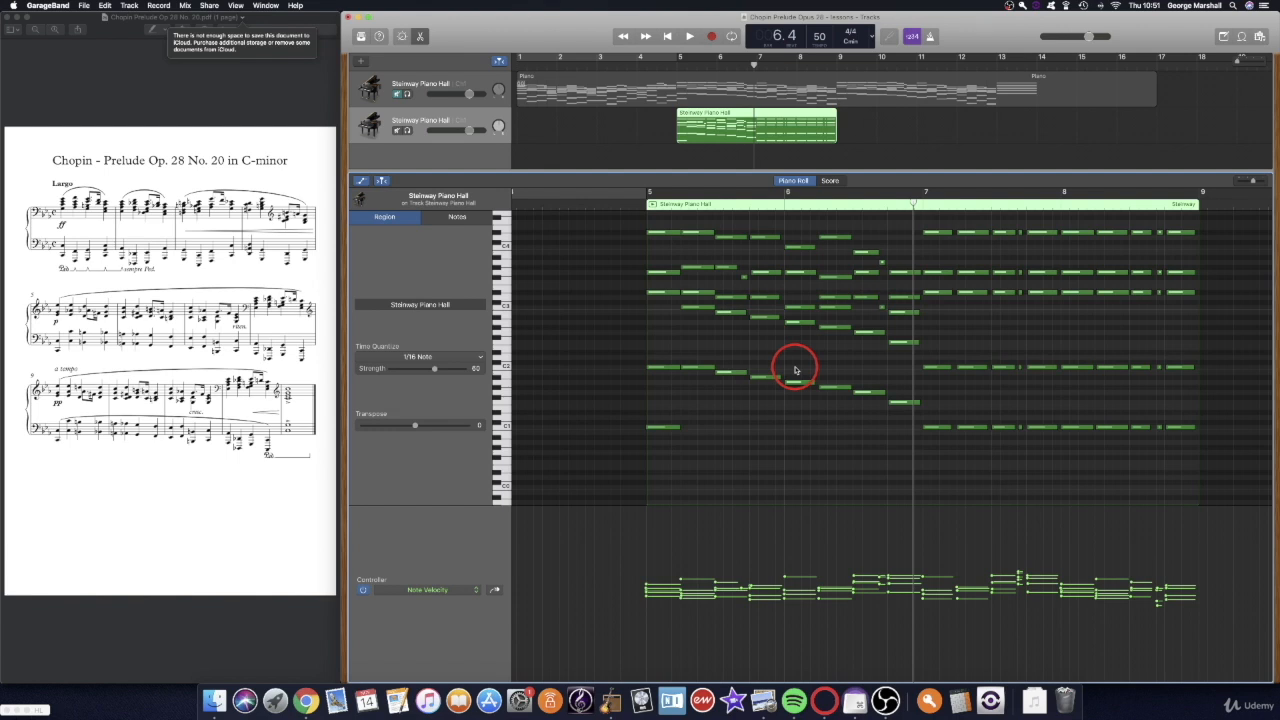
pyautogui.hscroll(10, 795, 371)
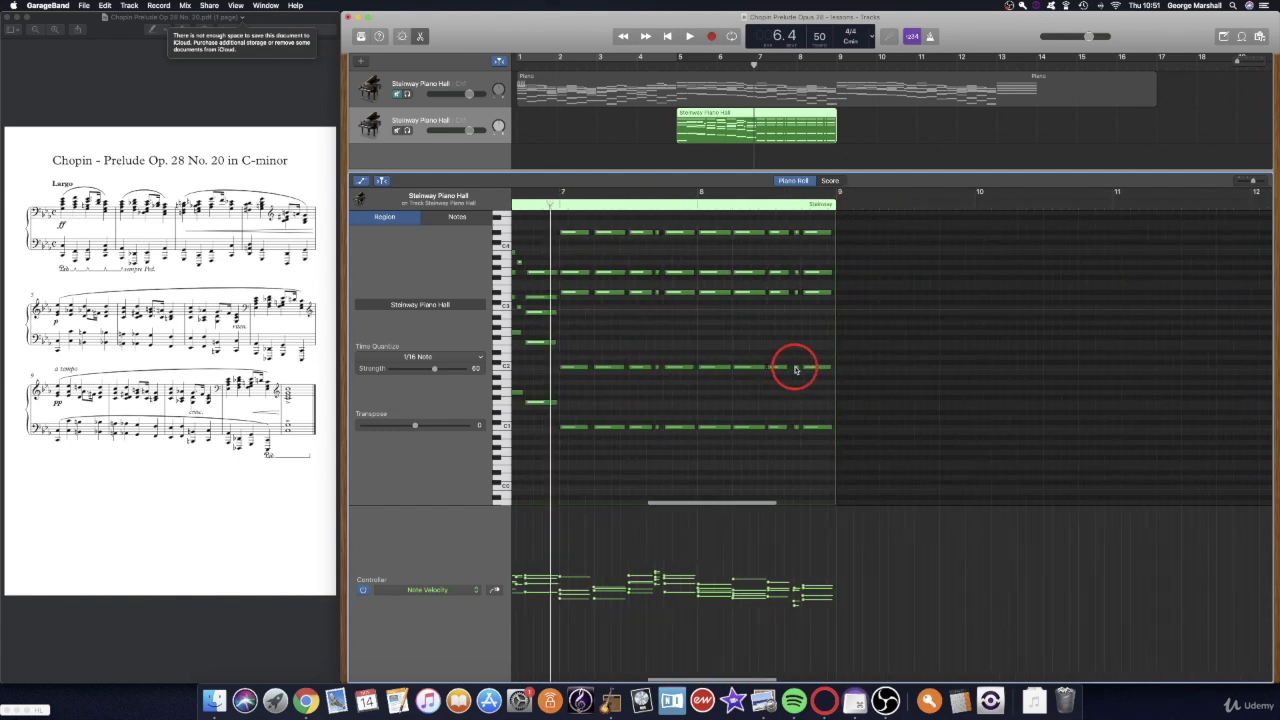
pyautogui.hscroll(-3, 795, 371)
pyautogui.scroll(2, 795, 371)
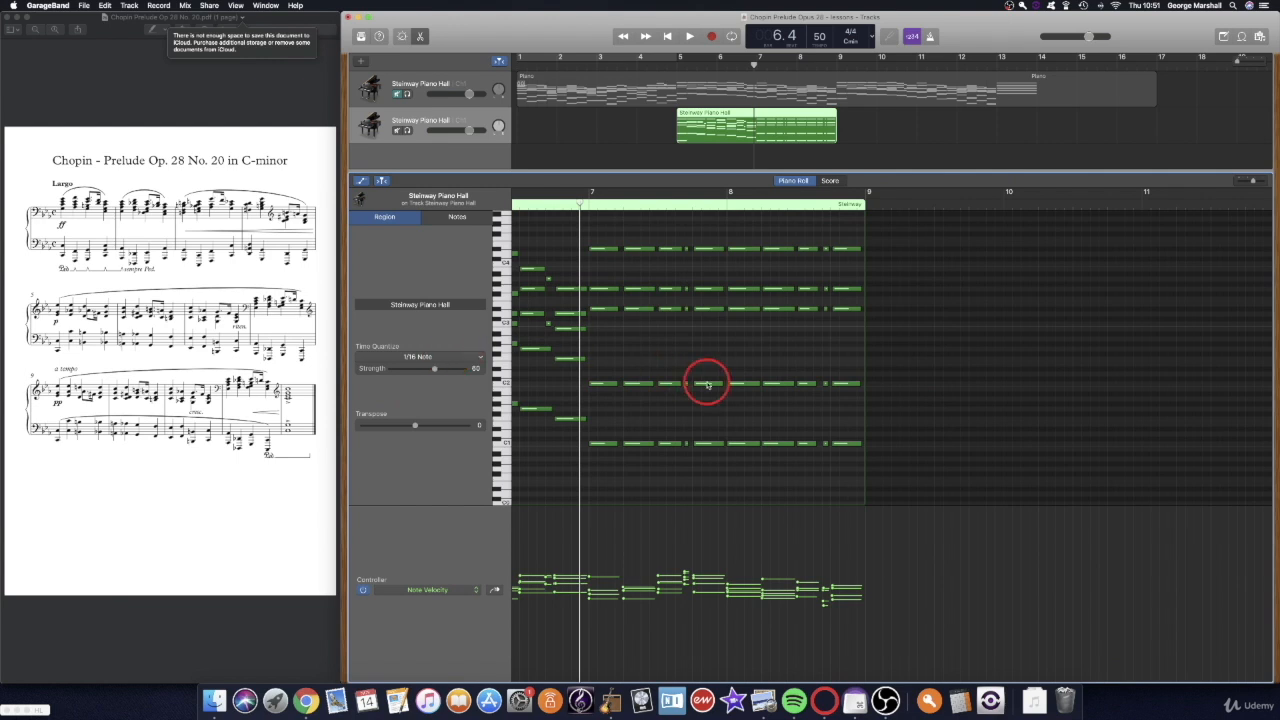
pyautogui.hscroll(3, 707, 385)
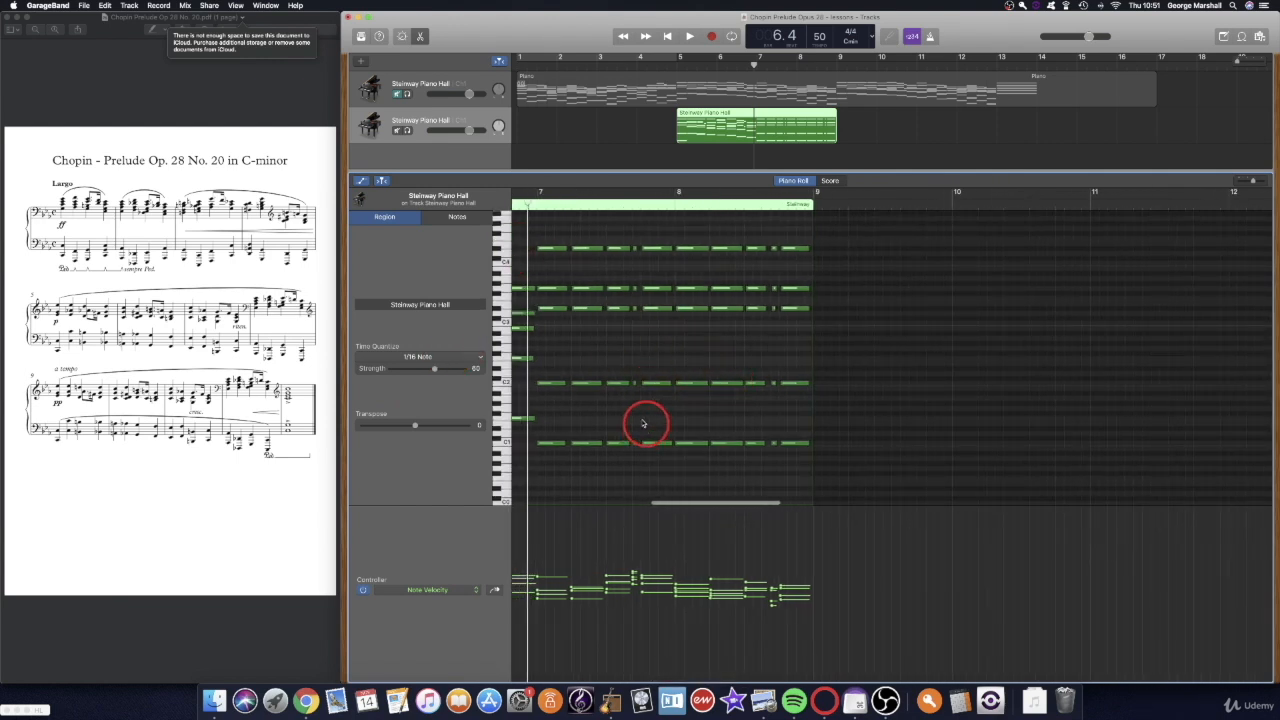
pyautogui.hscroll(-2, 760, 367)
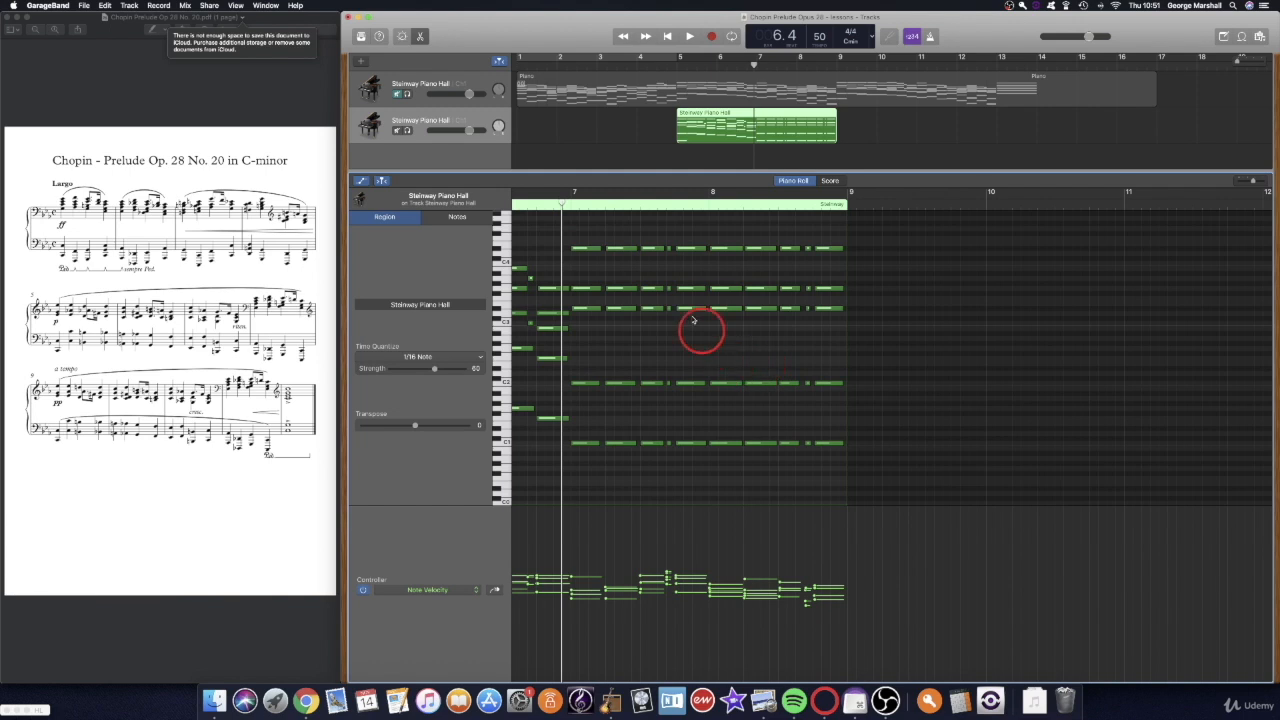
# Step: Move the bass octaves on the first two beats of bar 7 to E♭2/E♭1 and F2/F1
pyautogui.moveTo(589, 367); pyautogui.dragTo(612, 417)
pyautogui.rightClick(824, 700)
pyautogui.click(836, 666)
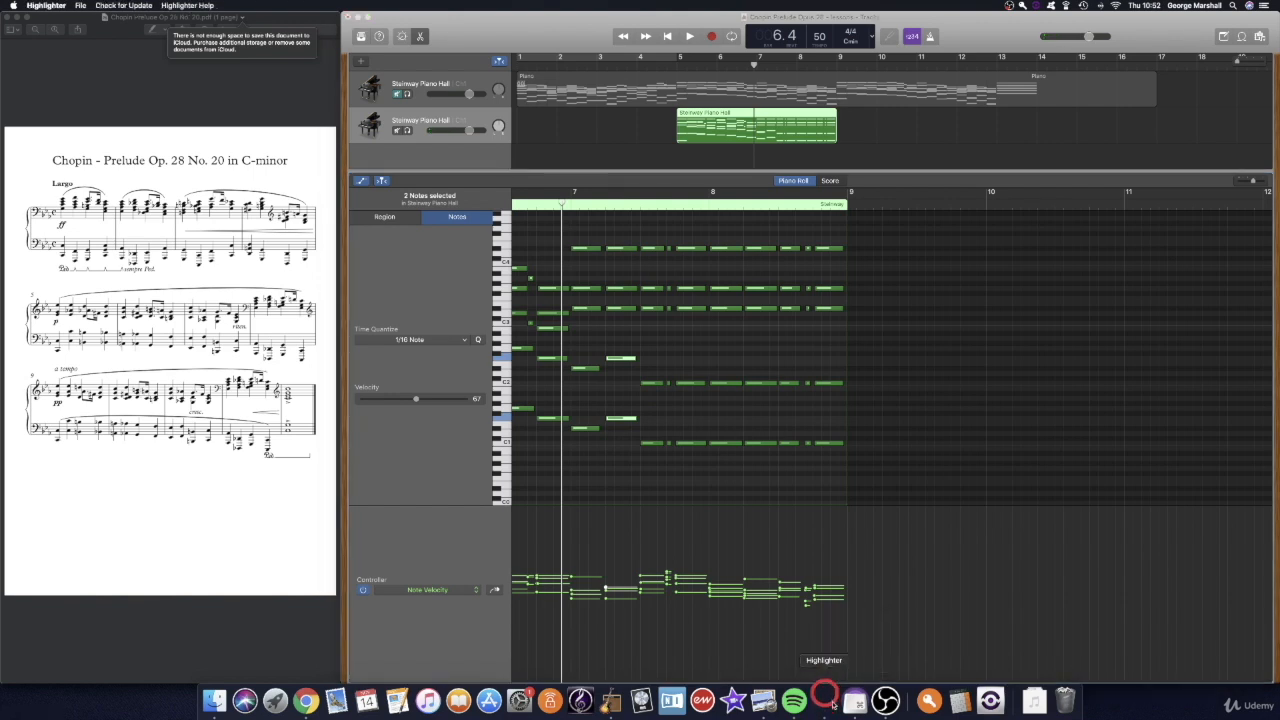
pyautogui.click(655, 370)
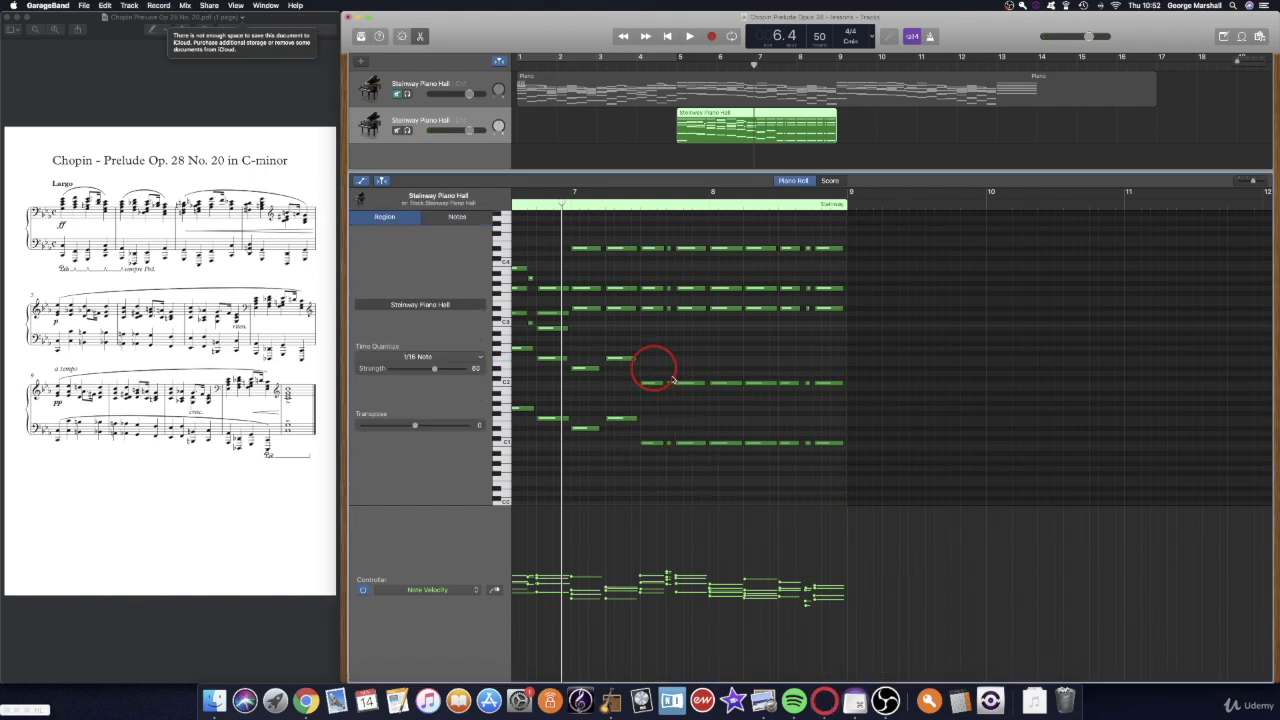
# Step: Delete the four short bass notes after beat 3 of bars 7 and 8
pyautogui.click(669, 445)
pyautogui.press('BackSpace')
pyautogui.click(669, 384)
pyautogui.press('BackSpace')
pyautogui.click(808, 384)
pyautogui.press('BackSpace')
pyautogui.click(809, 443)
pyautogui.press('BackSpace')
# Step: Lengthen the bass octaves on beat 3 of bars 7 and 8 to fill the gaps before beat 4
pyautogui.moveTo(658, 360); pyautogui.dragTo(652, 457)
pyautogui.moveTo(786, 369); pyautogui.dragTo(797, 451)
pyautogui.moveTo(797, 443); pyautogui.dragTo(807, 443)
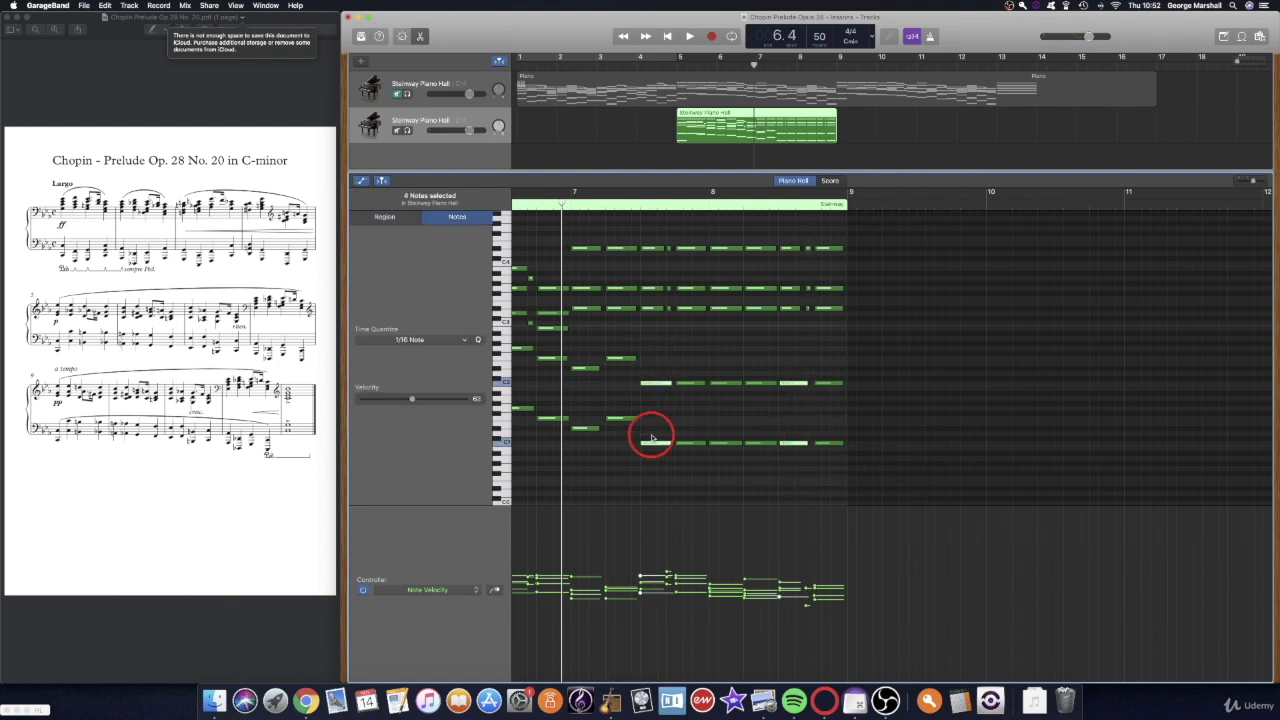
# Step: Move bar 7's beat-3 bass octave to B1/B0 and bar 8's octaves to A1/A0, D♭1/D♭0, G1/G0 and C1/C0
pyautogui.moveTo(651, 447); pyautogui.dragTo(651, 449)
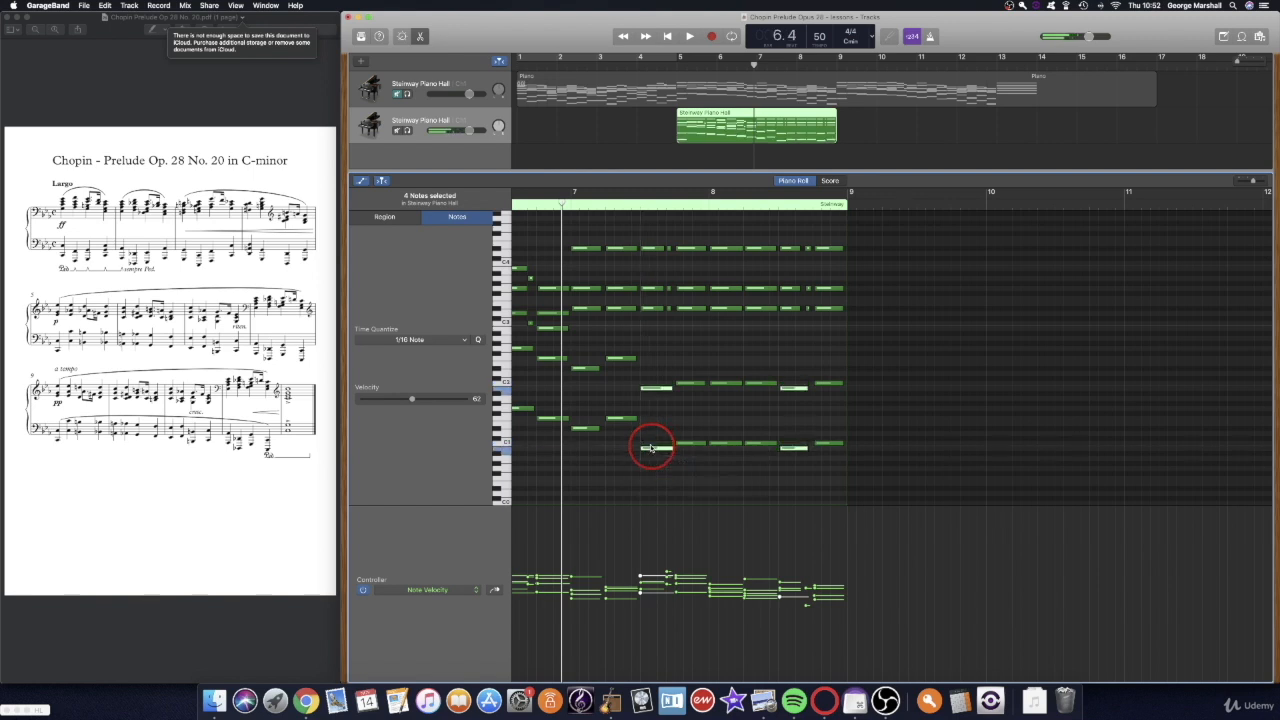
pyautogui.moveTo(779, 381); pyautogui.dragTo(791, 454)
pyautogui.moveTo(694, 363); pyautogui.dragTo(687, 428)
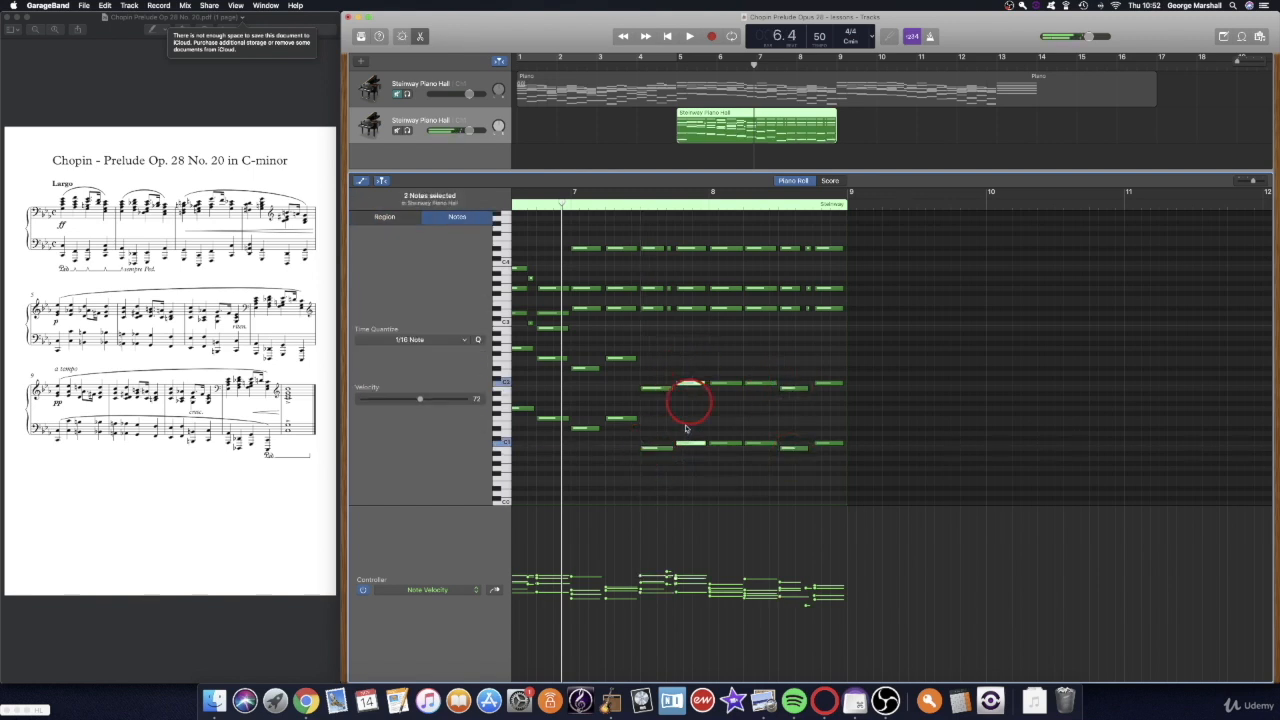
pyautogui.moveTo(722, 372); pyautogui.dragTo(721, 451)
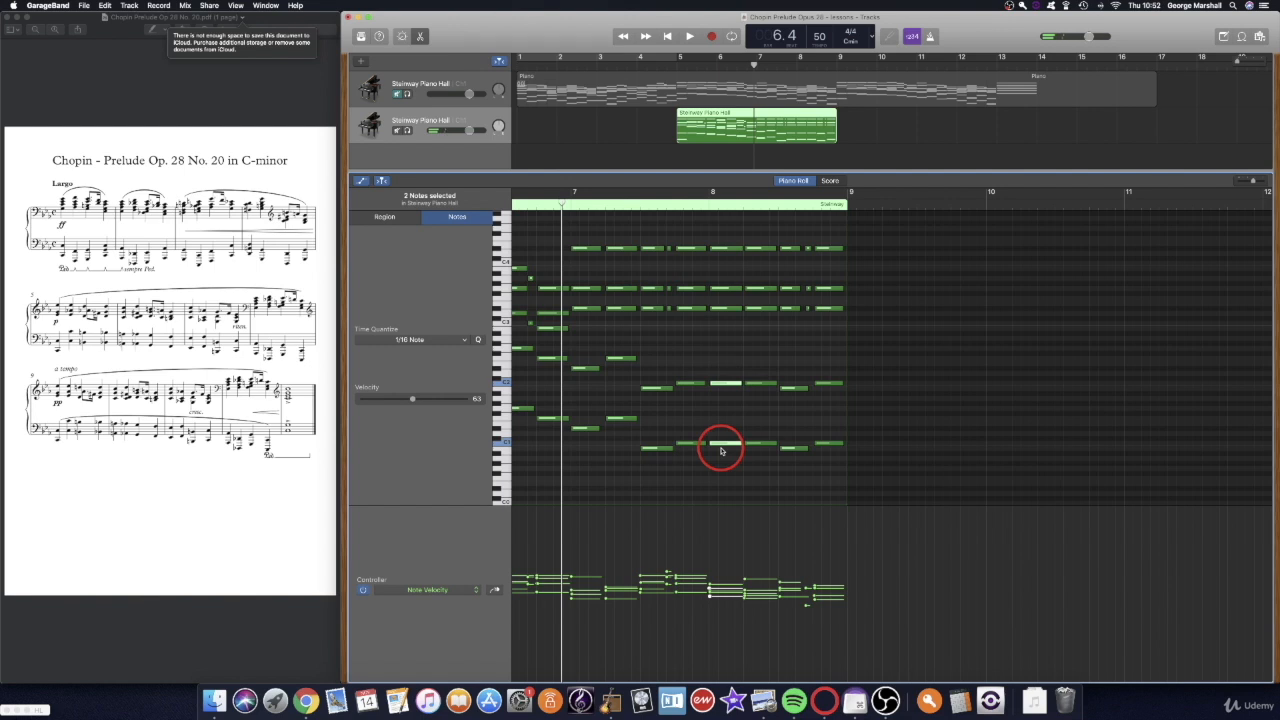
pyautogui.moveTo(718, 385); pyautogui.dragTo(718, 399)
pyautogui.moveTo(765, 455); pyautogui.dragTo(813, 441)
pyautogui.hscroll(1, 756, 440)
pyautogui.scroll(-2, 835, 445)
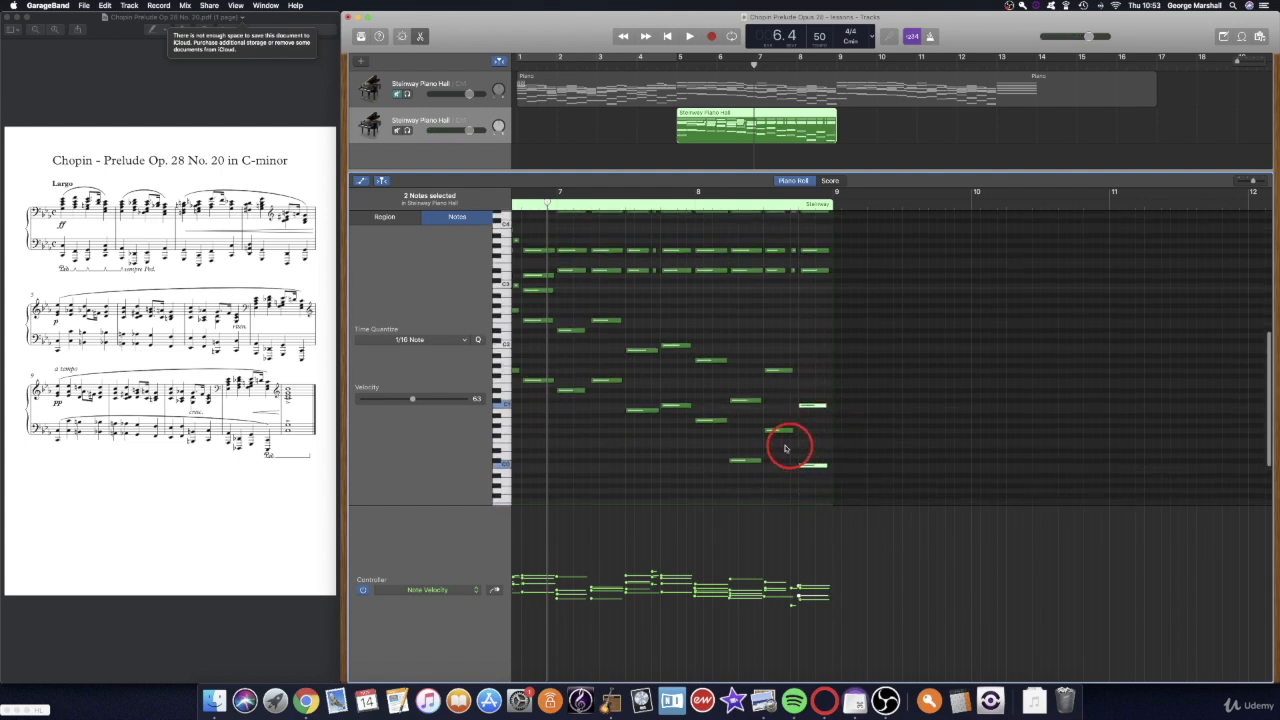
# Step: Move the right-hand notes on beat 1 of bar 7 to C4, G3 and C3
pyautogui.scroll(3, 542, 368)
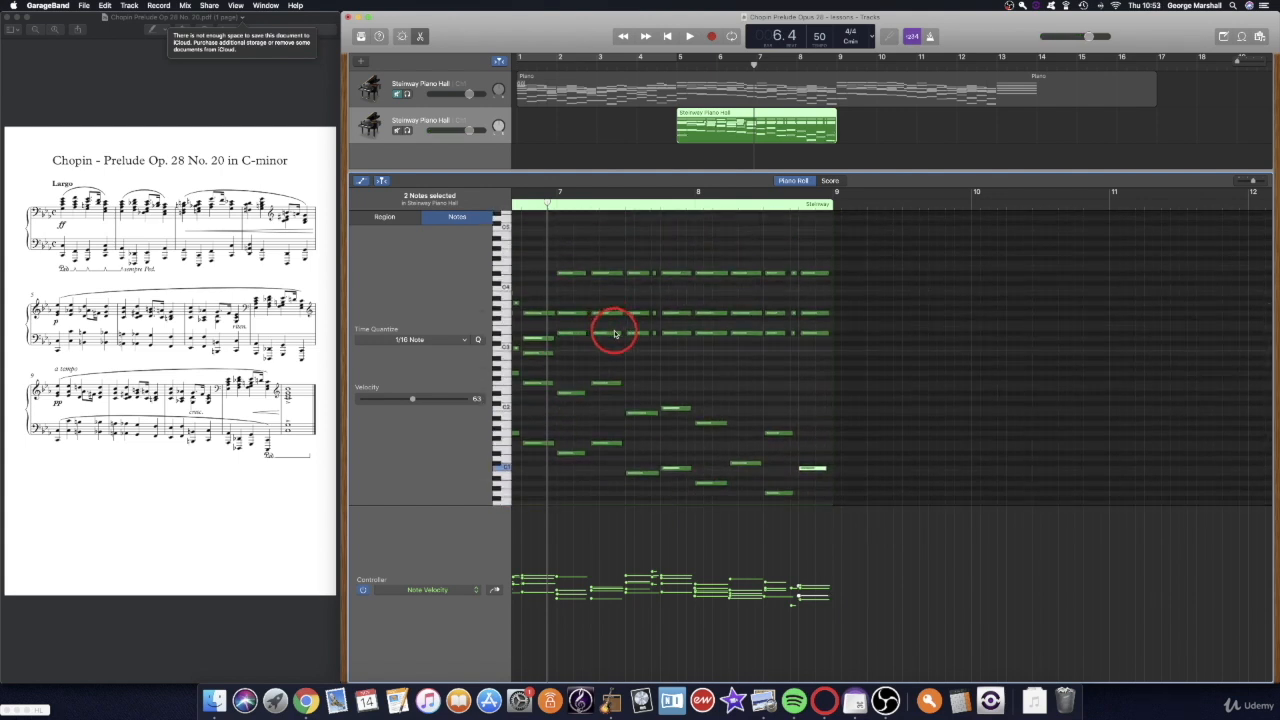
pyautogui.moveTo(575, 281); pyautogui.dragTo(572, 315)
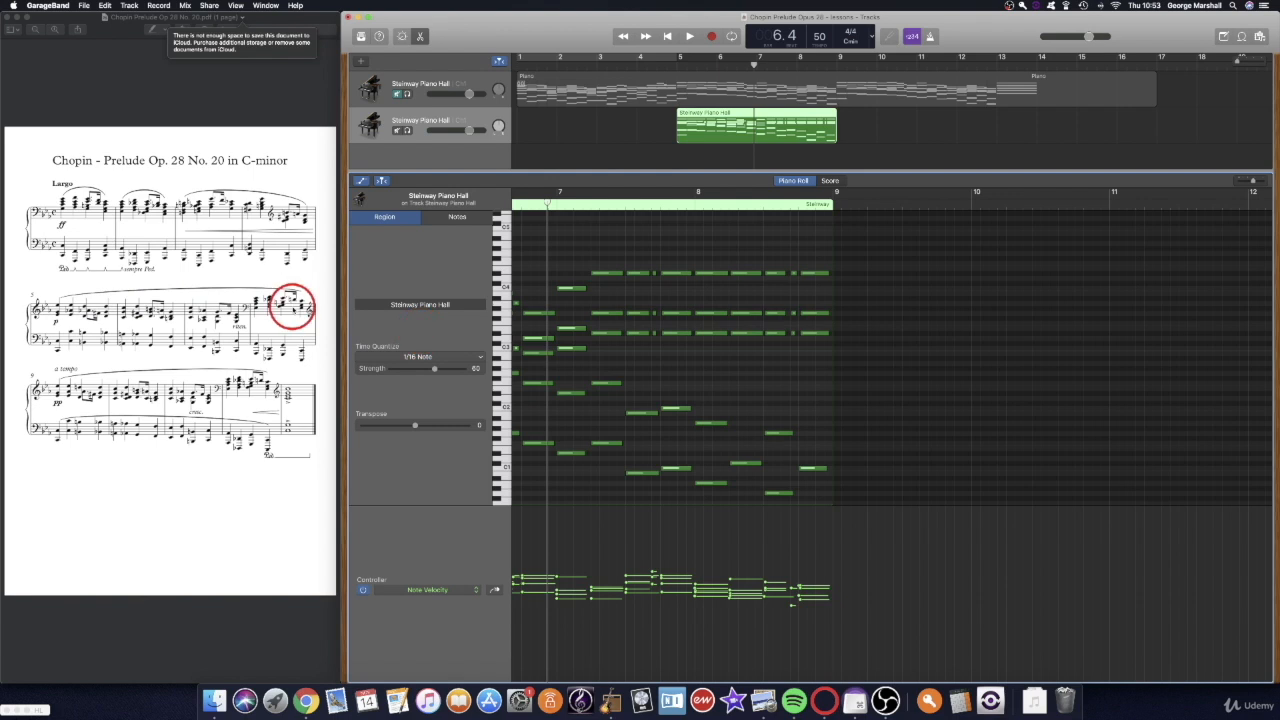
pyautogui.click(569, 330)
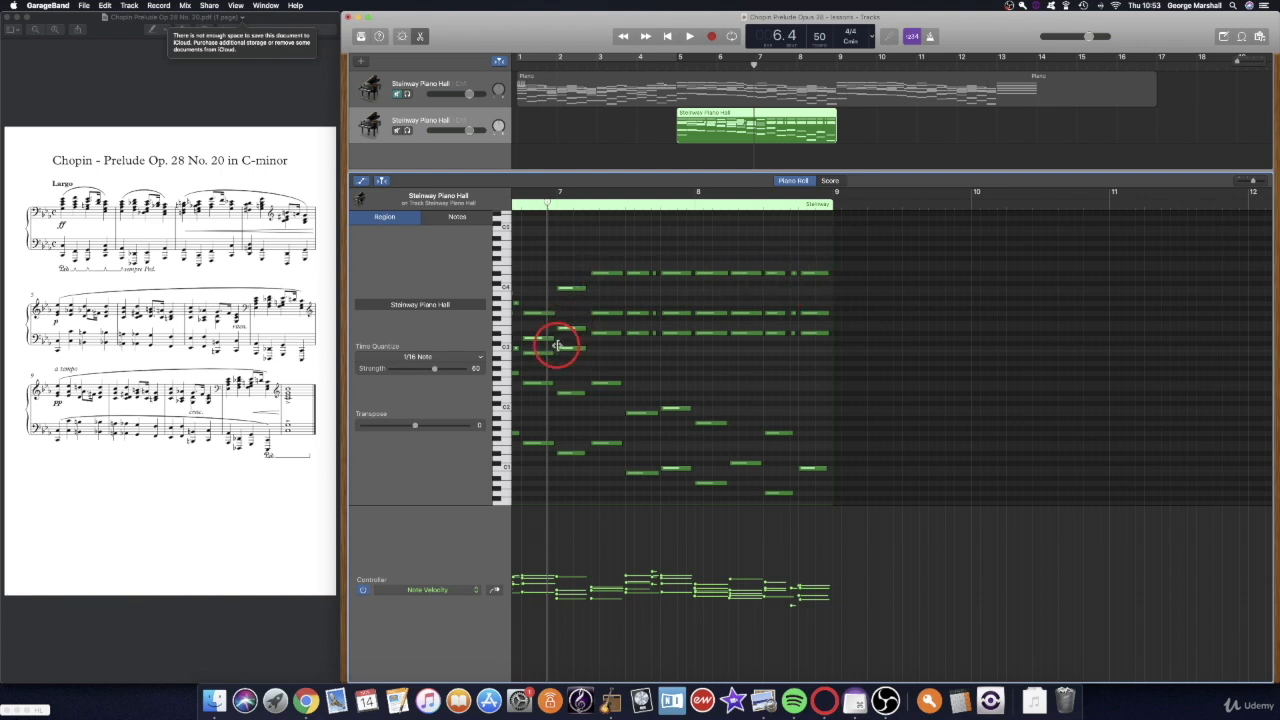
pyautogui.hscroll(-3, 543, 329)
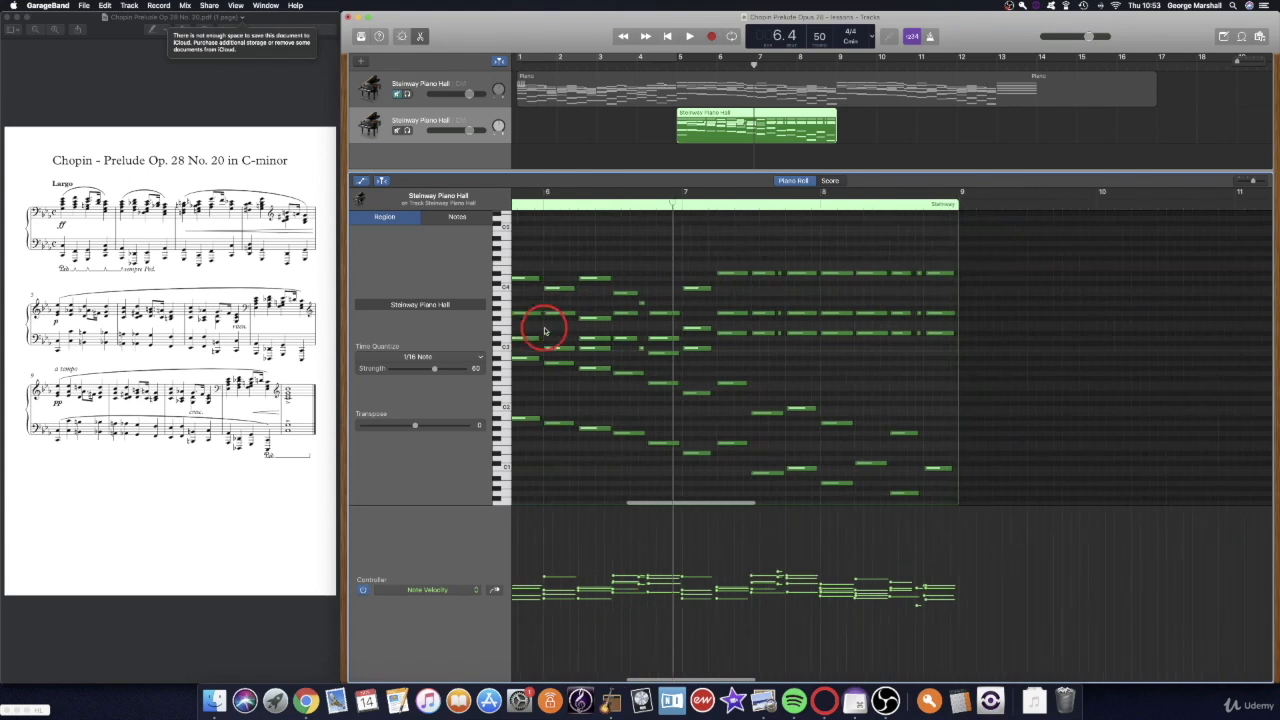
pyautogui.click(508, 310)
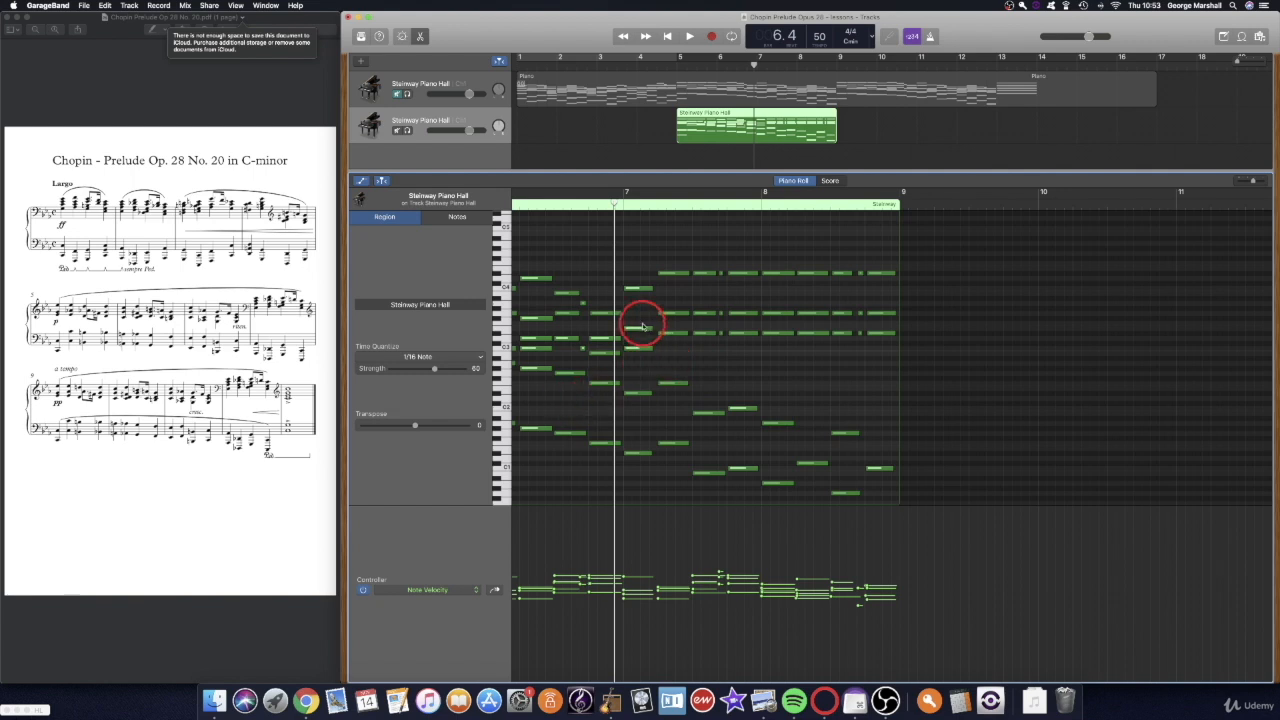
pyautogui.moveTo(638, 331); pyautogui.dragTo(641, 315)
# Step: Move the right-hand notes on beat 2 of bar 7 down to A♭3, C3 and A♭2
pyautogui.moveTo(692, 386); pyautogui.dragTo(674, 275)
pyautogui.moveTo(678, 352); pyautogui.dragTo(673, 308)
pyautogui.click(668, 348)
# Step: Rewrite bar 7's beat-3 right-hand chord as G3 with a short F3, D3 and G2, removing the short inner notes
pyautogui.moveTo(727, 350); pyautogui.dragTo(710, 376)
pyautogui.click(721, 315)
pyautogui.moveTo(714, 372)
pyautogui.mouseDown()
pyautogui.moveTo(708, 337)
pyautogui.moveTo(723, 374)
pyautogui.mouseUp()
pyautogui.click(729, 362)
pyautogui.keyDown('shift'); pyautogui.click(714, 373); pyautogui.keyUp('shift')
# Step: Lengthen the notes in bars 7 and 8 slightly
pyautogui.hscroll(1, 700, 340)
pyautogui.moveTo(611, 272)
pyautogui.mouseDown()
pyautogui.moveTo(858, 486)
pyautogui.moveTo(631, 287)
pyautogui.mouseUp()
pyautogui.scroll(-5, 690, 305)
pyautogui.moveTo(781, 338); pyautogui.dragTo(864, 404)
pyautogui.click(850, 366)
pyautogui.moveTo(835, 348); pyautogui.dragTo(838, 348)
pyautogui.scroll(4, 845, 380)
pyautogui.scroll(2, 844, 380)
# Step: Move the right-hand notes on beat 4 of bar 7 to E♭3, C3 and G2
pyautogui.click(718, 328)
pyautogui.moveTo(721, 281); pyautogui.dragTo(716, 357)
pyautogui.click(750, 374)
# Step: Rewrite the right-hand chord on beat 1 of bar 8 as A♭3, C3, A♭2 and an added E♭2
pyautogui.moveTo(718, 403); pyautogui.dragTo(759, 276)
pyautogui.moveTo(756, 283); pyautogui.dragTo(757, 321)
pyautogui.moveTo(757, 377); pyautogui.dragTo(758, 403)
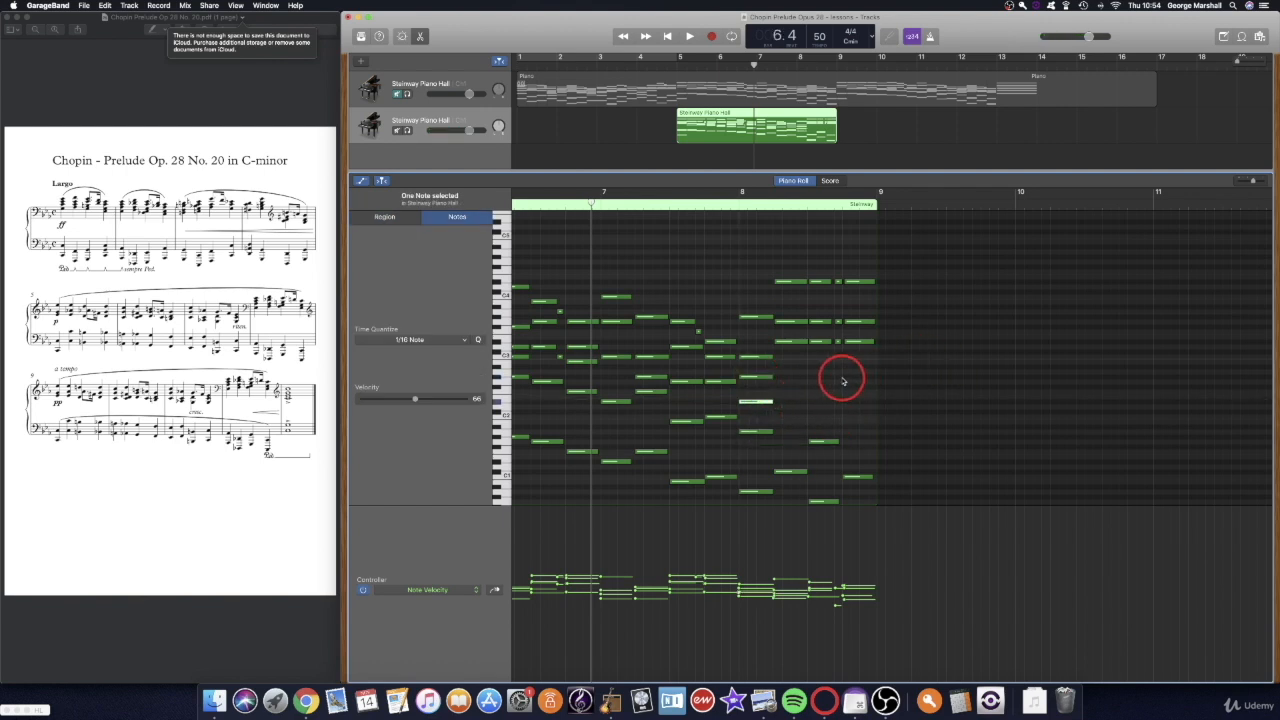
# Step: Rewrite the right-hand chord on beat 2 of bar 8 as F3, D♭3, A♭2 and F2
pyautogui.moveTo(789, 276); pyautogui.dragTo(814, 346)
pyautogui.click(794, 361)
pyautogui.click(787, 373)
# Step: Rewrite bar 8's beat-3 right-hand chord as E♭3 with a short D3, B2, G2 and F2, lengthening the inner notes
pyautogui.scroll(-2, 808, 376)
pyautogui.hscroll(2, 819, 378)
pyautogui.click(804, 367)
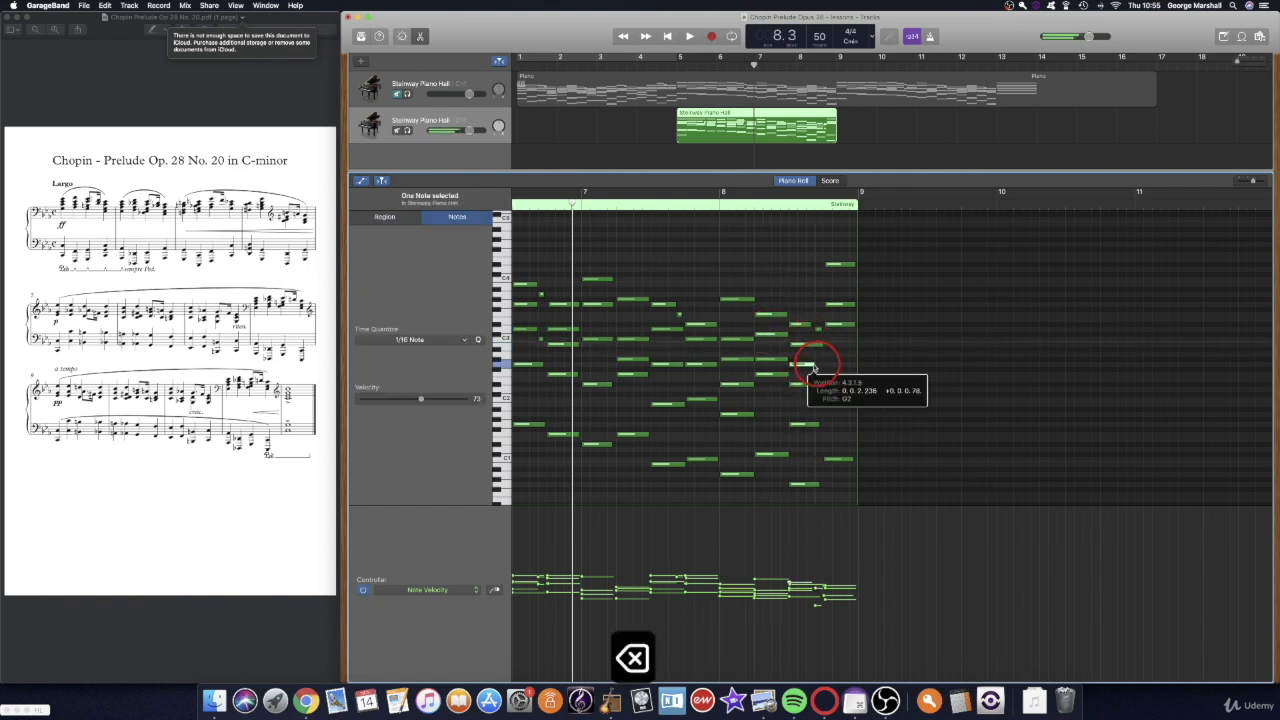
pyautogui.press('super+z')
pyautogui.moveTo(806, 376); pyautogui.dragTo(816, 376)
# Step: Move the right-hand notes of bar 8's last chord to C3, G2 and E♭2
pyautogui.moveTo(850, 332); pyautogui.dragTo(840, 262)
pyautogui.moveTo(840, 264); pyautogui.dragTo(838, 342)
pyautogui.click(862, 378)
pyautogui.moveTo(834, 401); pyautogui.dragTo(835, 387)
pyautogui.moveTo(836, 381); pyautogui.dragTo(837, 366)
# Step: Play back bar 7 into bar 8 and lower the bass octave on beat 1 of bar 8 to A♭1/A♭0
pyautogui.press('space')
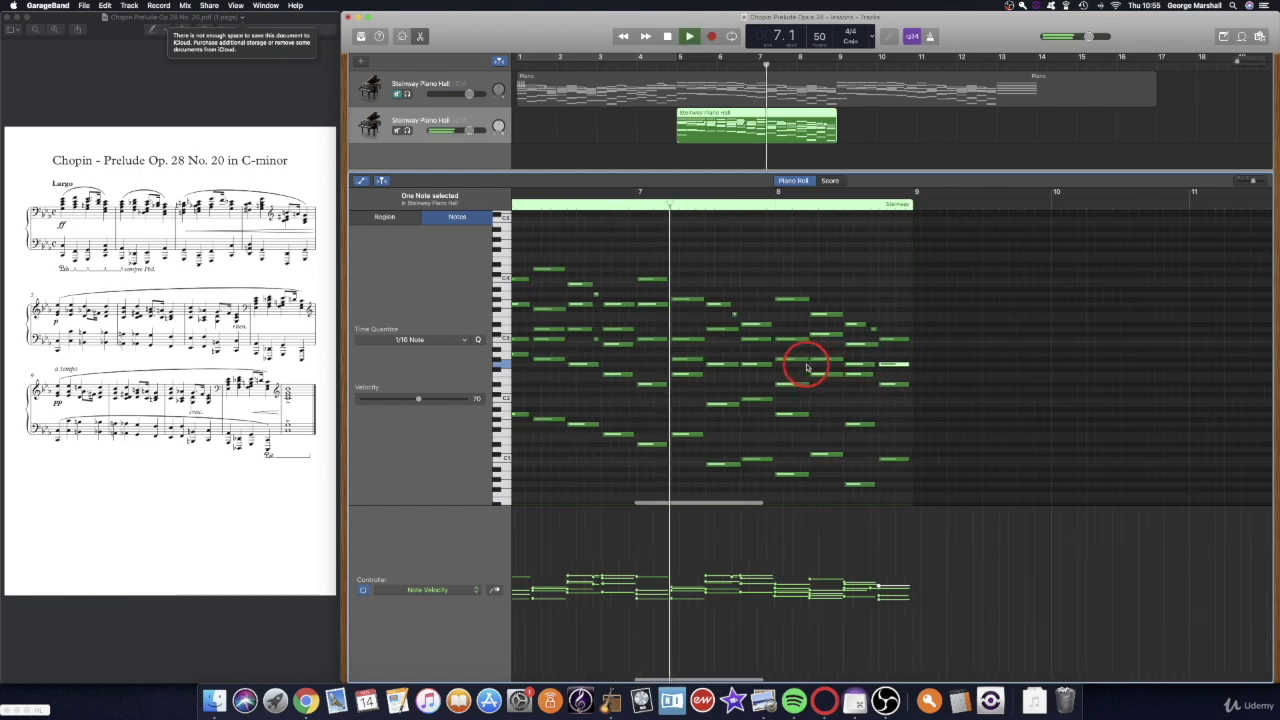
pyautogui.hscroll(-1, 807, 367)
pyautogui.press('space')
pyautogui.hscroll(5, 807, 369)
pyautogui.click(709, 474)
pyautogui.keyDown('shift'); pyautogui.click(705, 414); pyautogui.keyUp('shift')
pyautogui.scroll(-2, 706, 487)
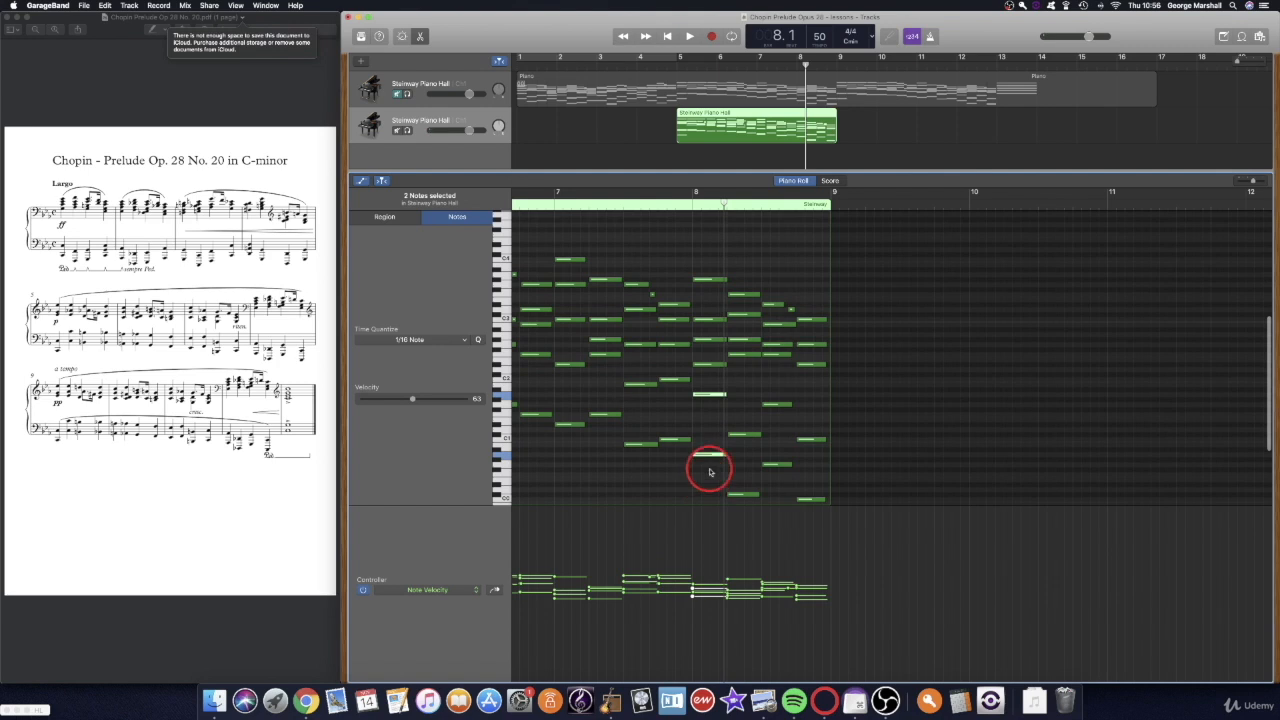
pyautogui.hscroll(-1, 685, 210)
# Step: Move the top note of bar 8's first chord down to E♭3 and play back the passage
pyautogui.press('space')
pyautogui.click(603, 194)
pyautogui.hscroll(1, 805, 345)
pyautogui.moveTo(797, 279); pyautogui.dragTo(800, 304)
pyautogui.press('space')
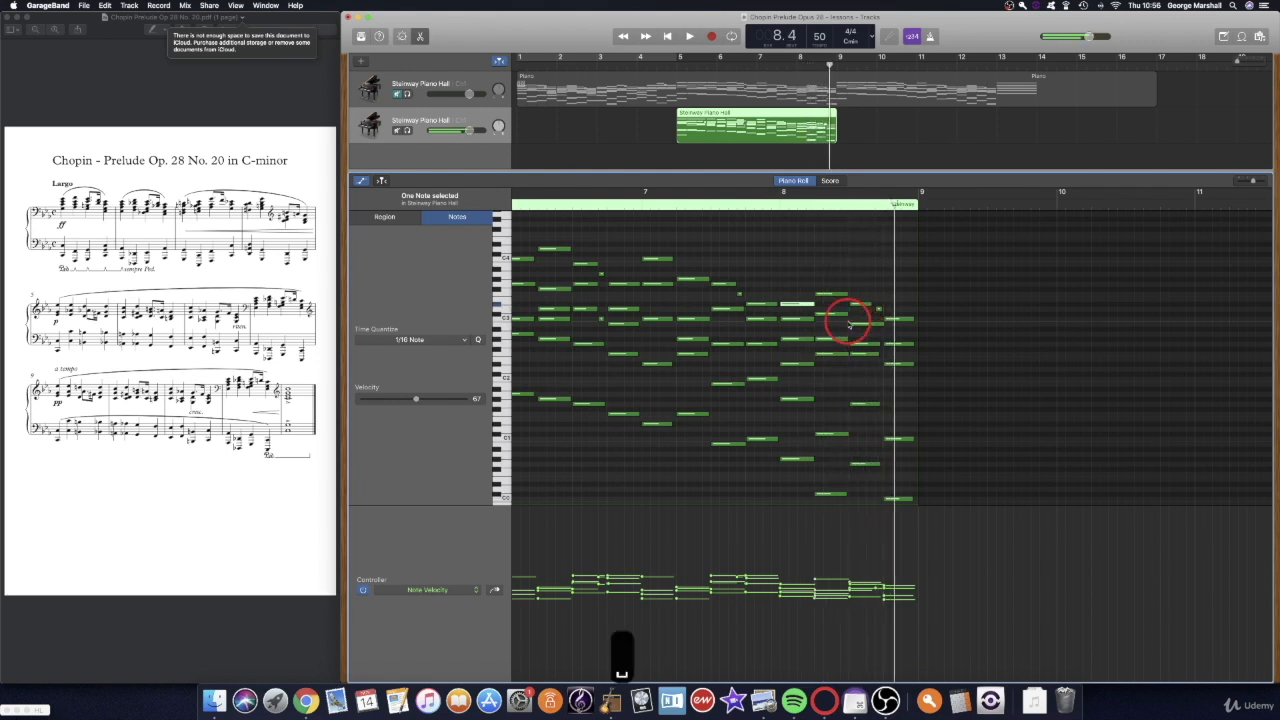
pyautogui.hscroll(-5, 774, 237)
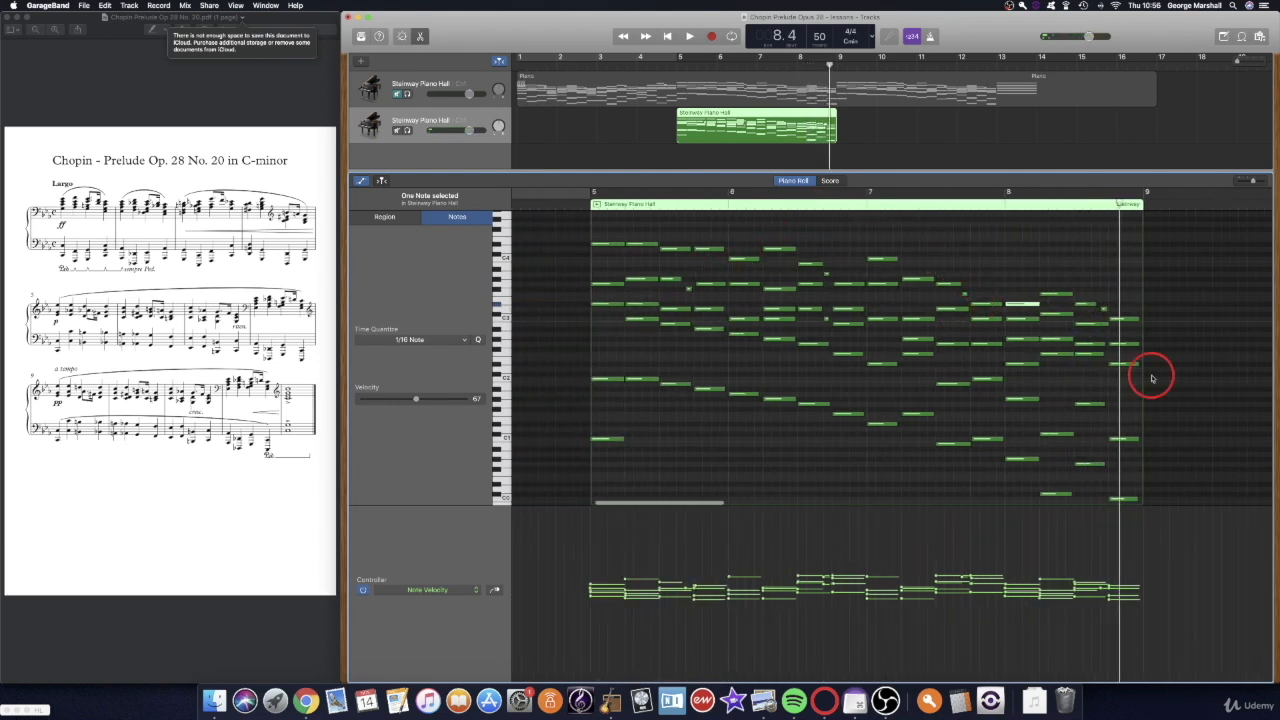
pyautogui.hscroll(3, 1120, 393)
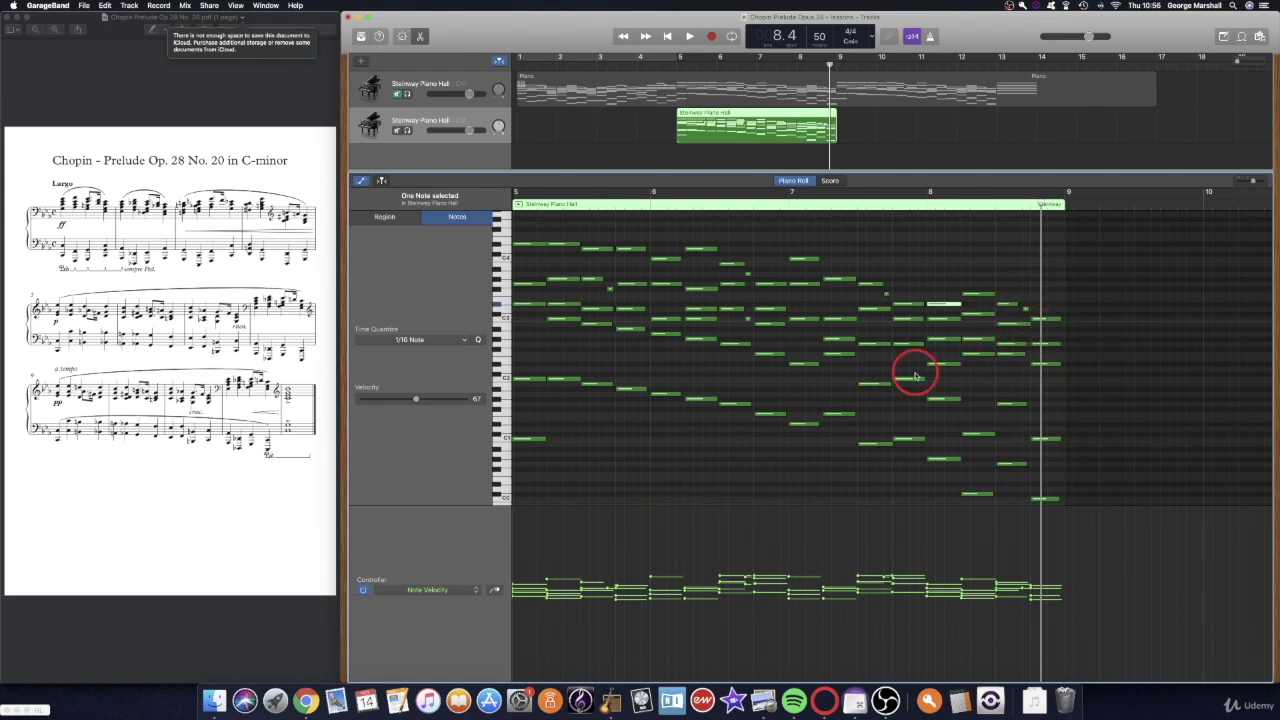
pyautogui.hscroll(-3, 990, 435)
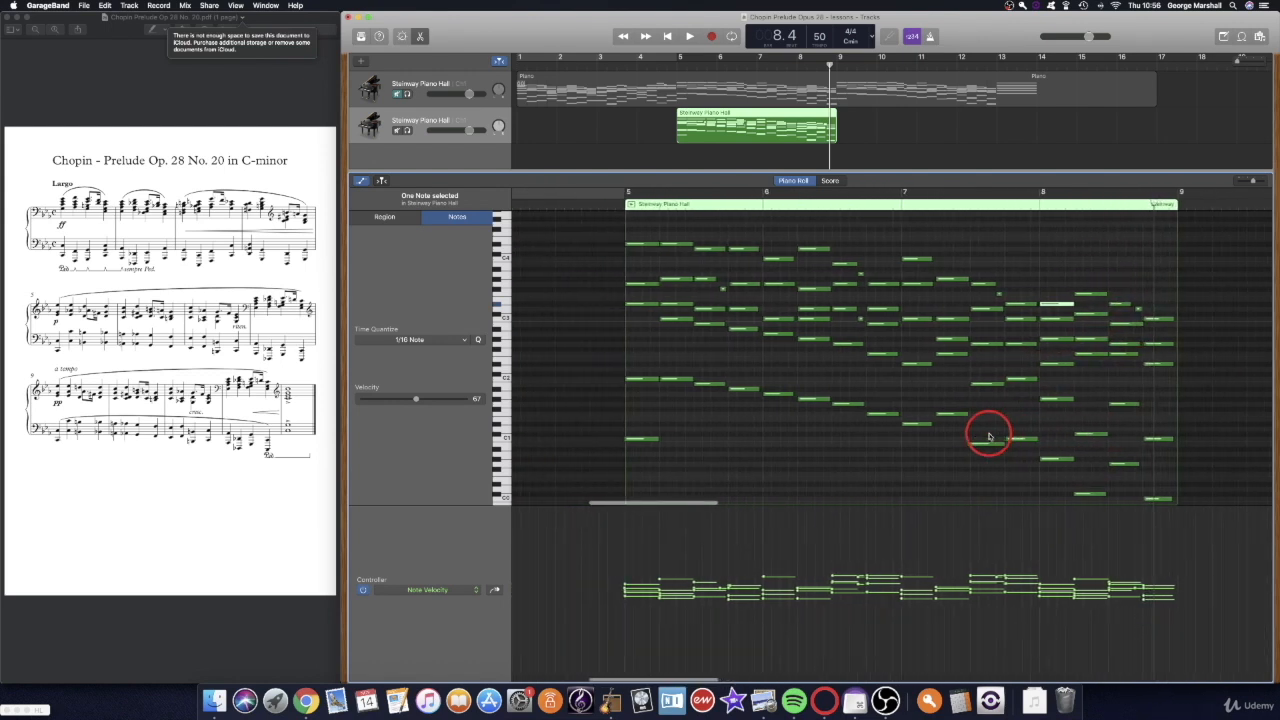
# Step: Play back the rewritten Steinway Piano Hall region from the start of bar 5 through bar 8
pyautogui.hscroll(2, 990, 437)
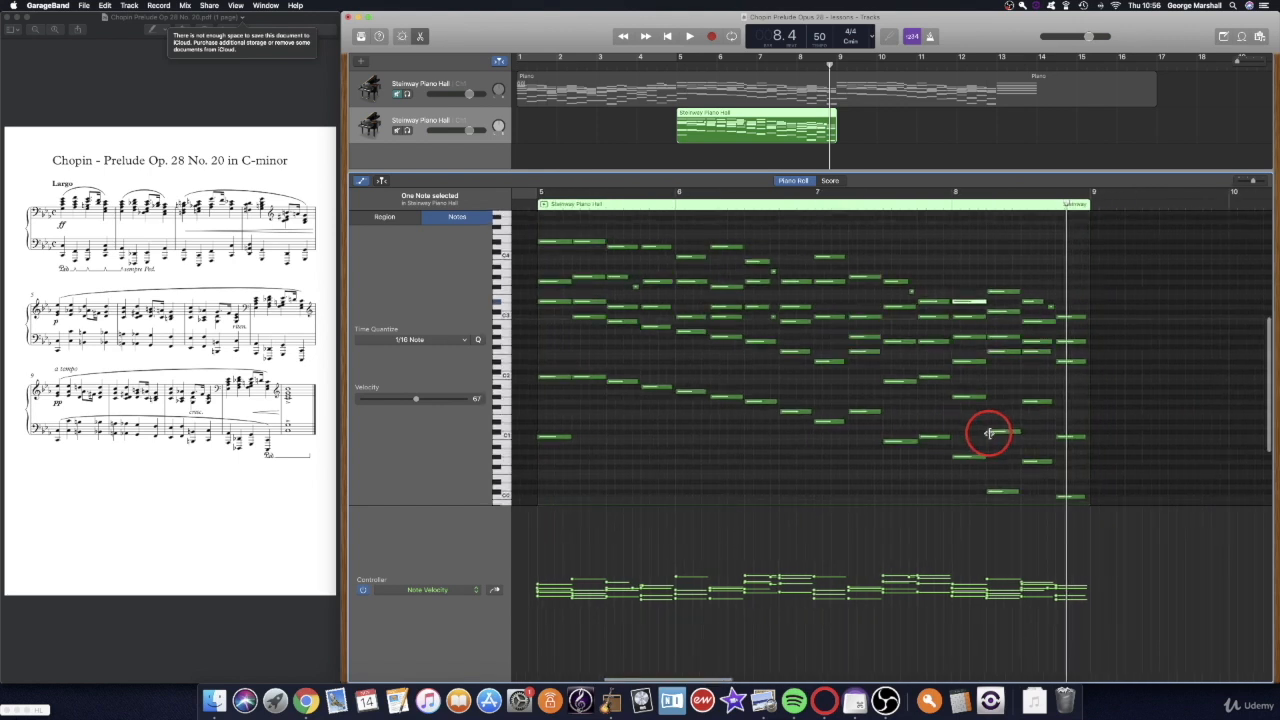
pyautogui.hscroll(2, 975, 420)
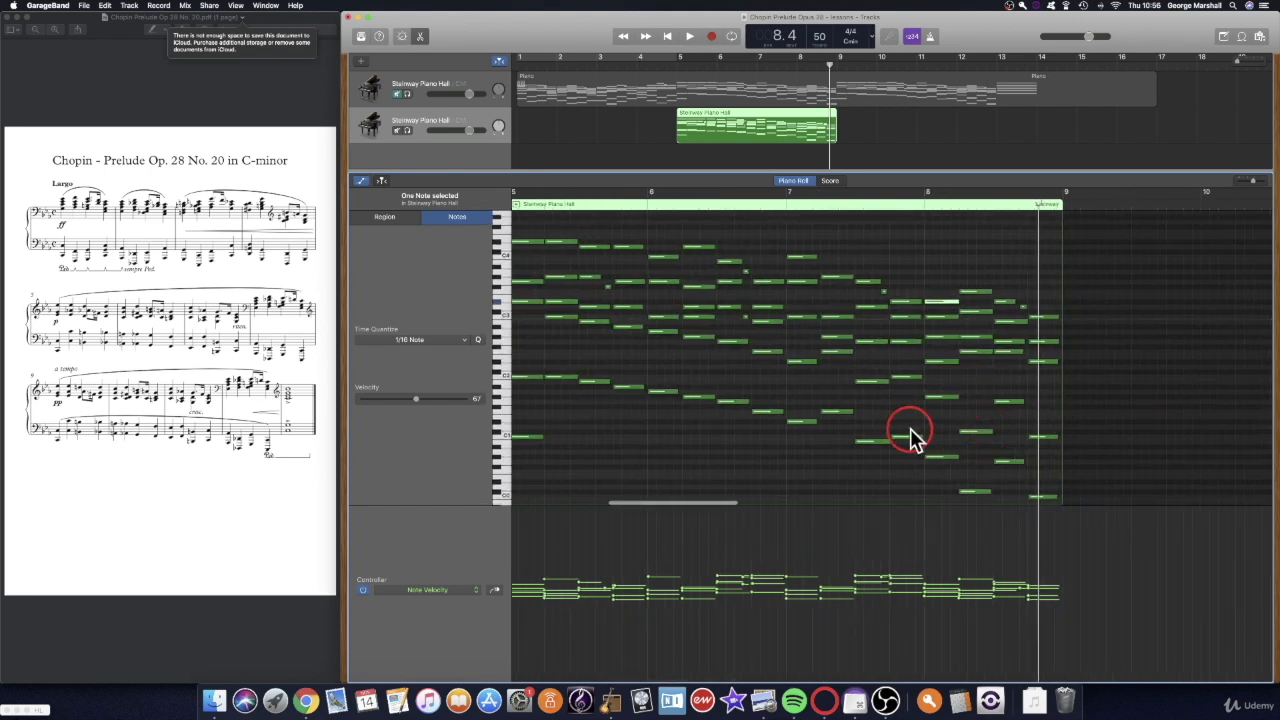
pyautogui.hscroll(-3, 700, 440)
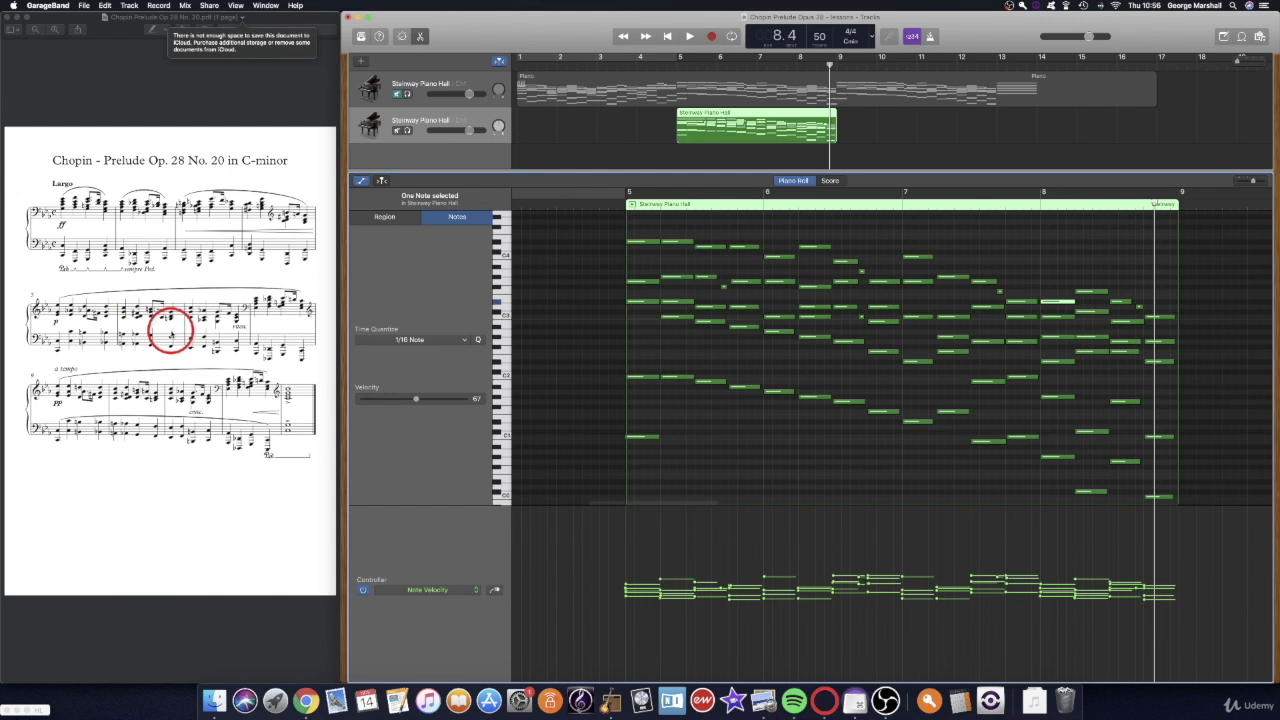
pyautogui.click(613, 204)
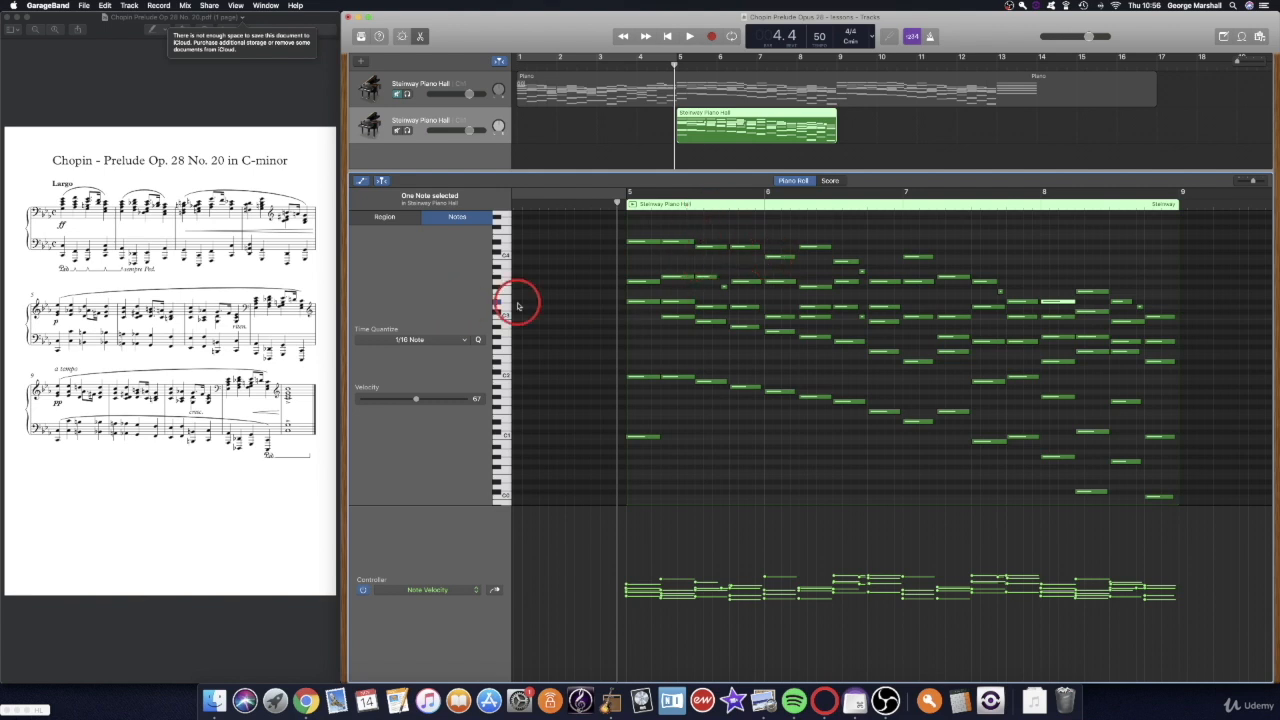
pyautogui.moveTo(670, 318); pyautogui.dragTo(634, 349)
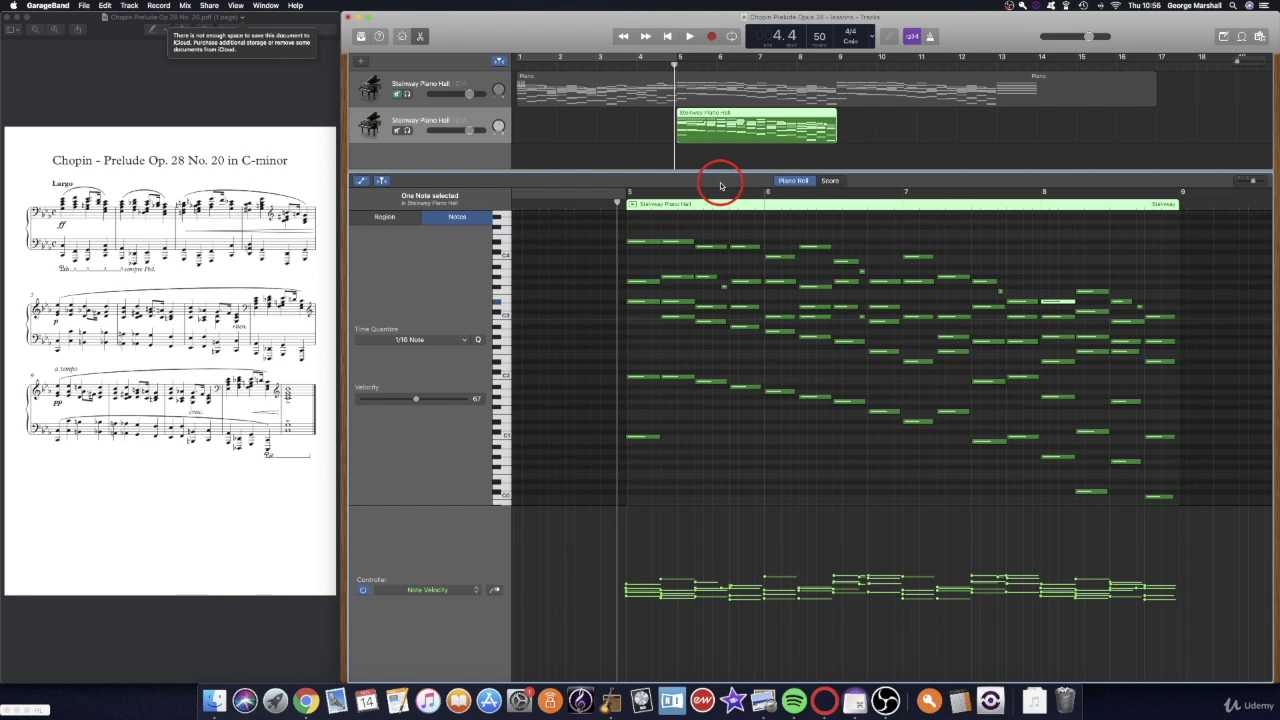
pyautogui.moveTo(676, 66); pyautogui.dragTo(678, 66)
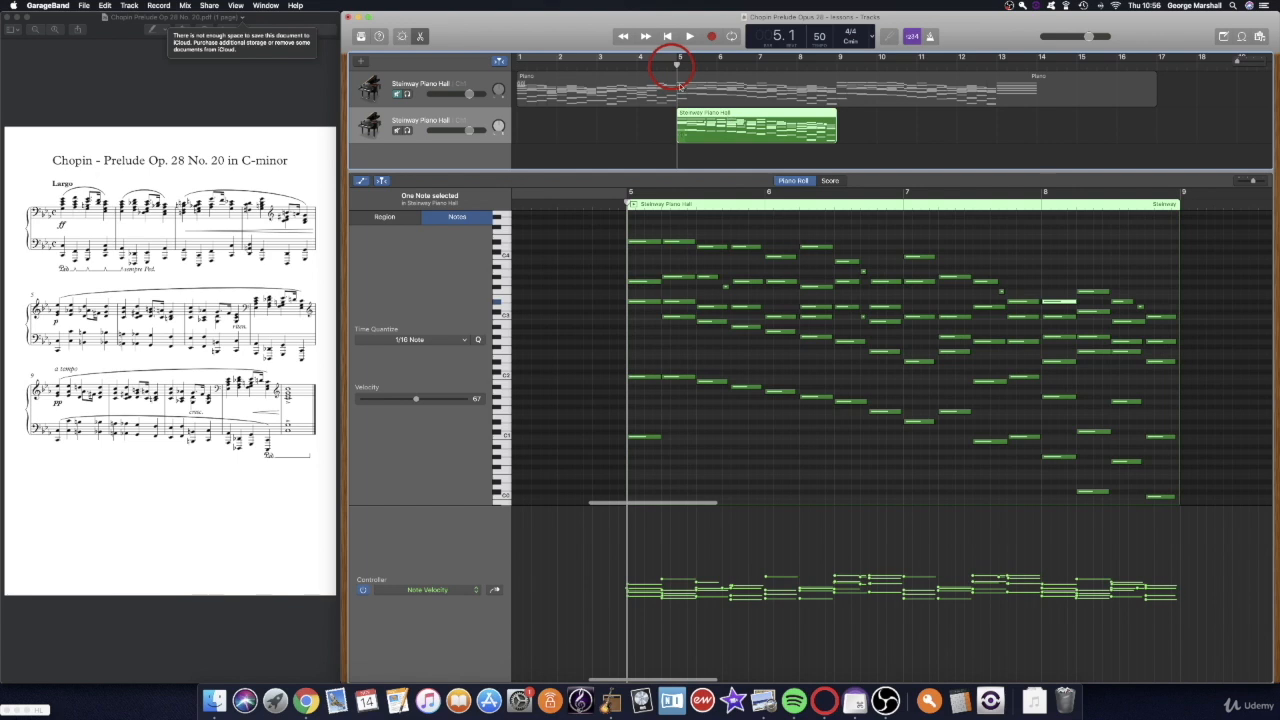
pyautogui.click(667, 66)
pyautogui.press('space')
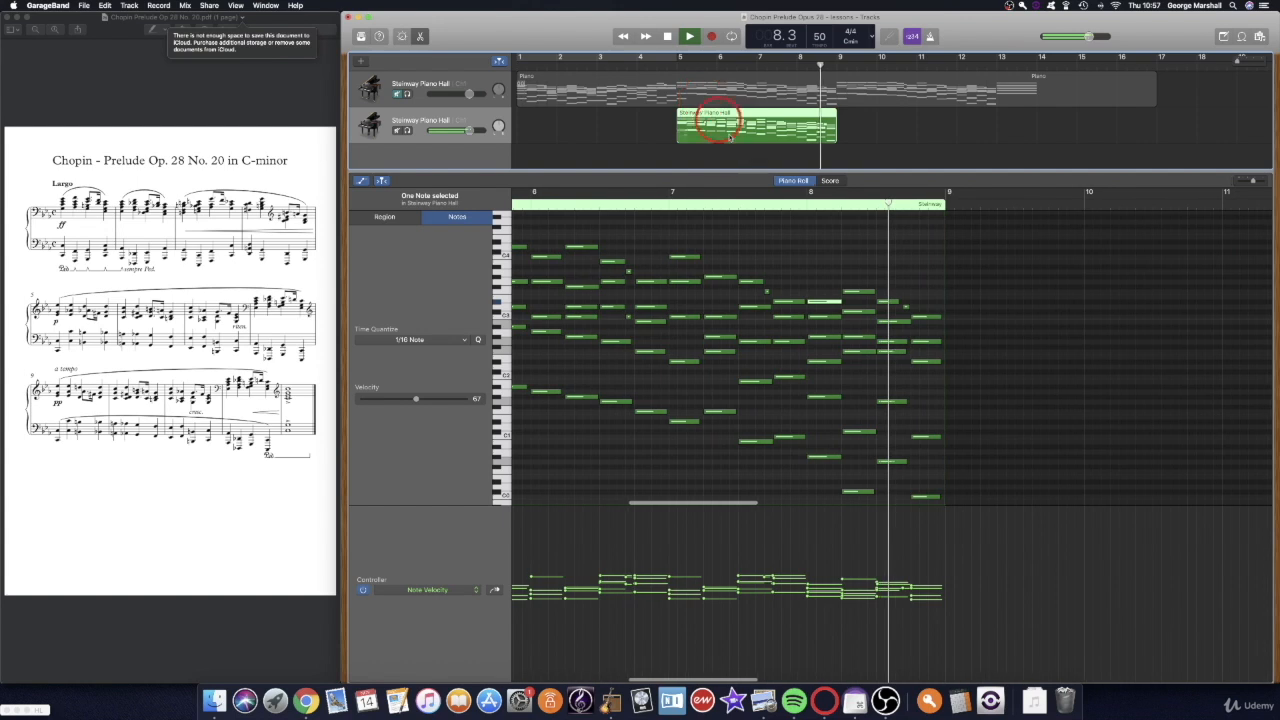
pyautogui.press('space')
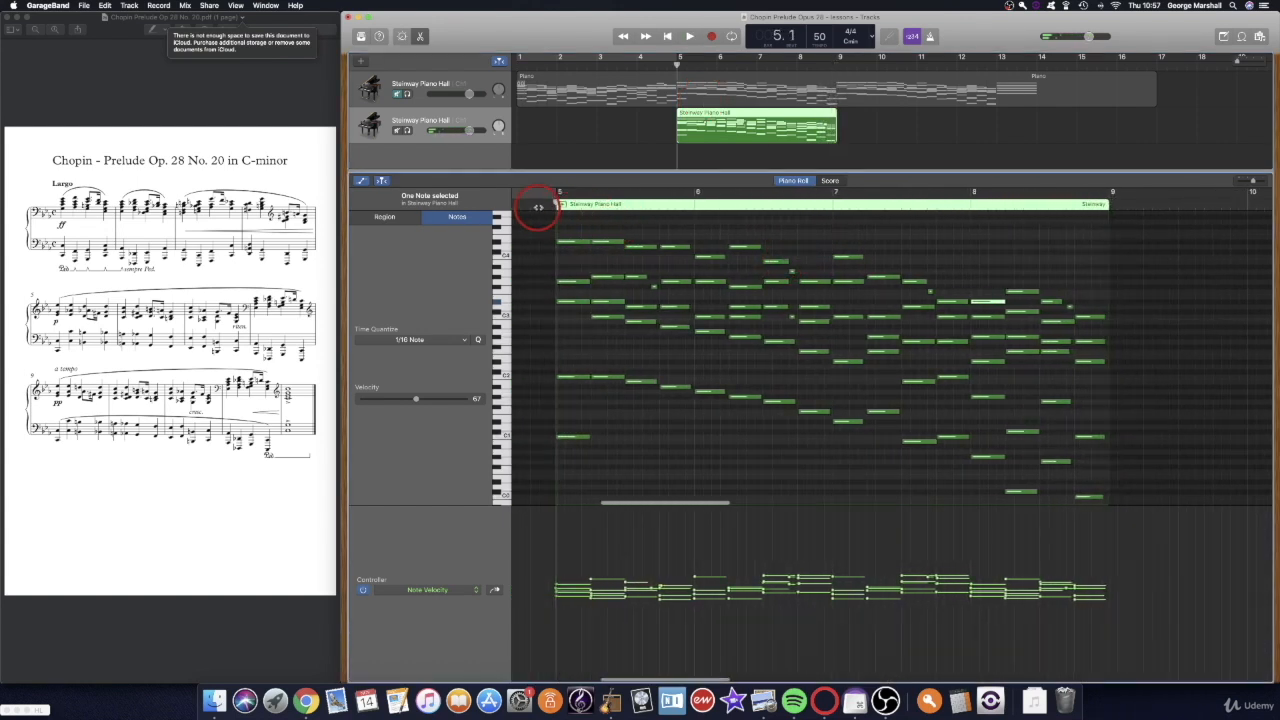
# Step: Move the G3 in bar 5's beat-4 chord slightly earlier to line up with the chord, and play back that beat
pyautogui.press('space')
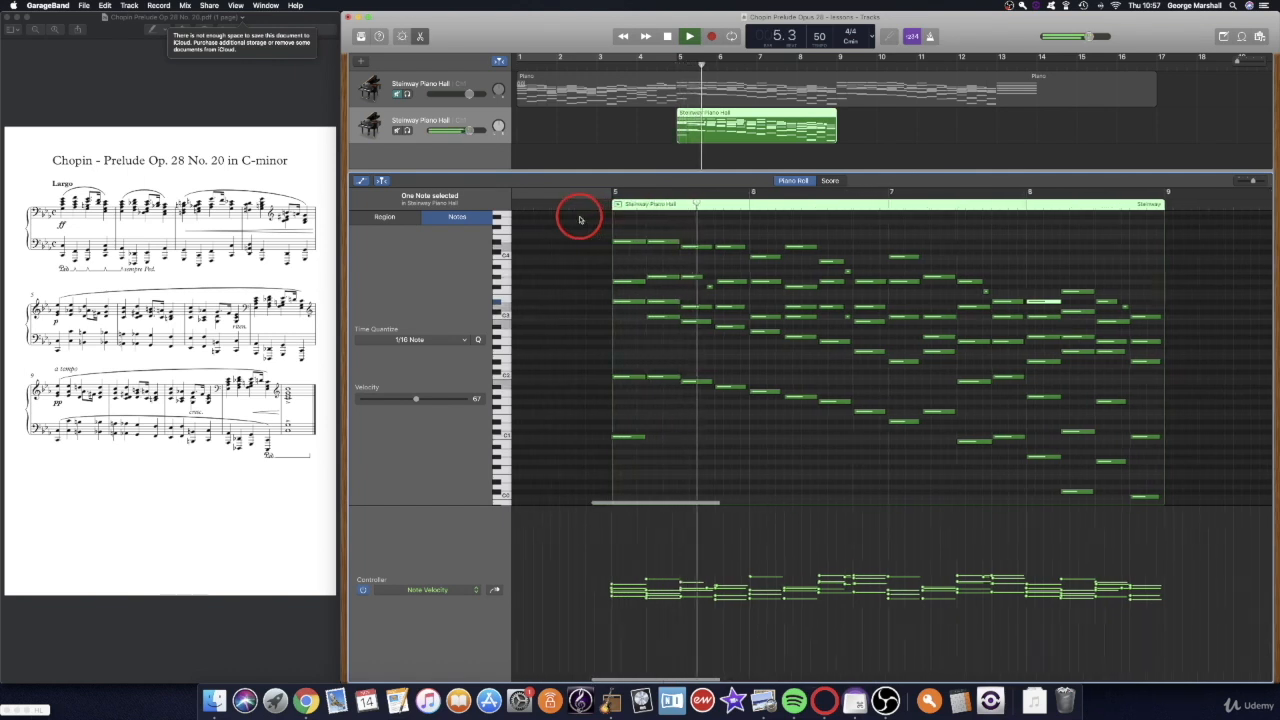
pyautogui.press('space')
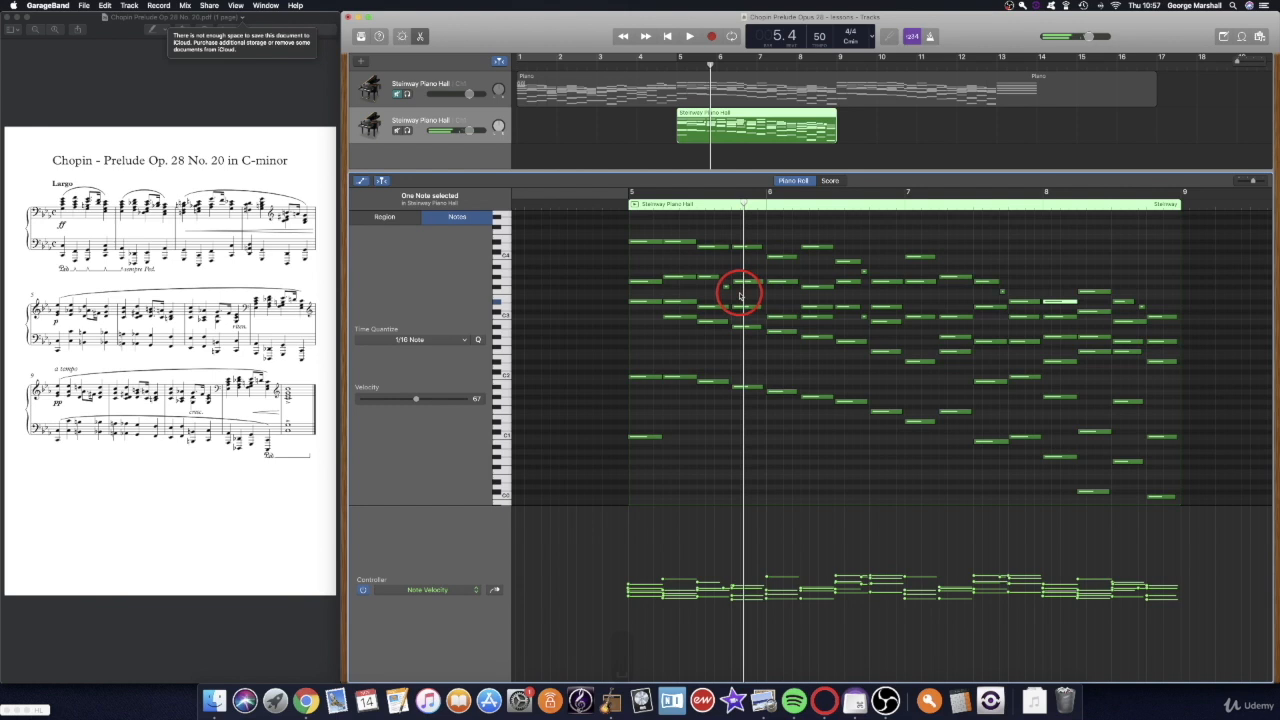
pyautogui.moveTo(744, 287); pyautogui.dragTo(743, 287)
pyautogui.click(716, 206)
pyautogui.press('space')
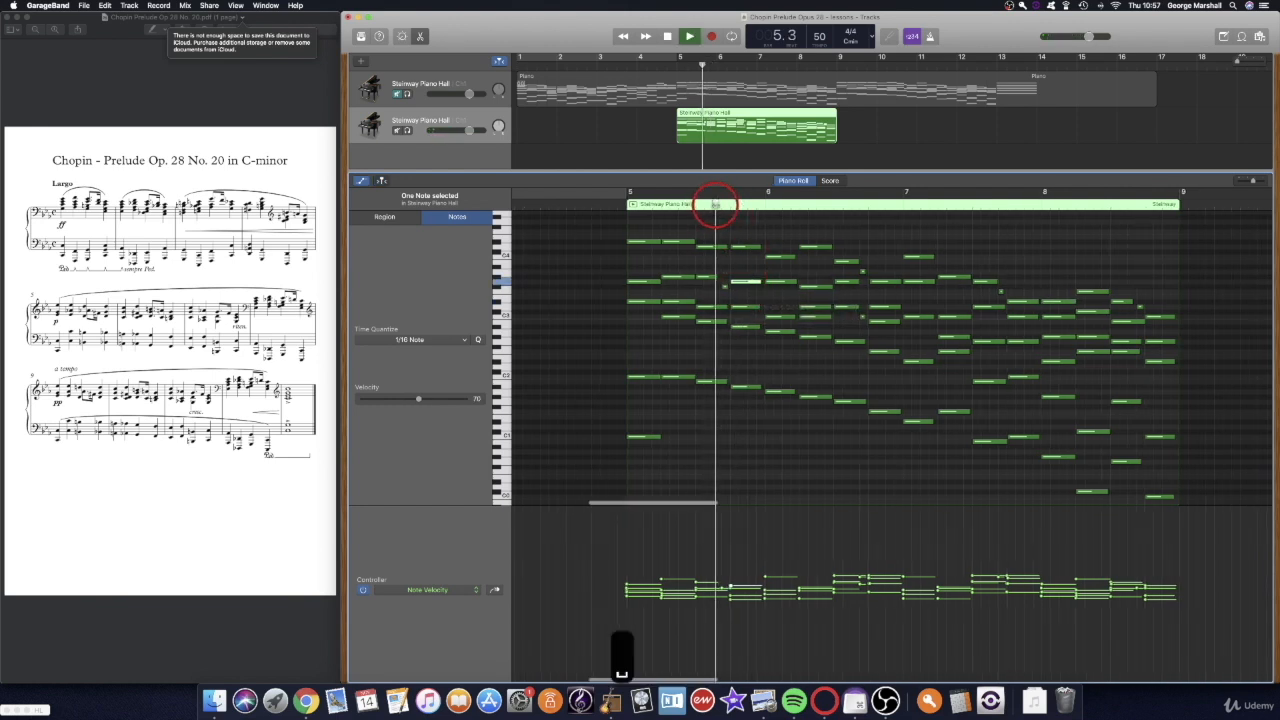
pyautogui.press('space')
pyautogui.hscroll(-2, 688, 207)
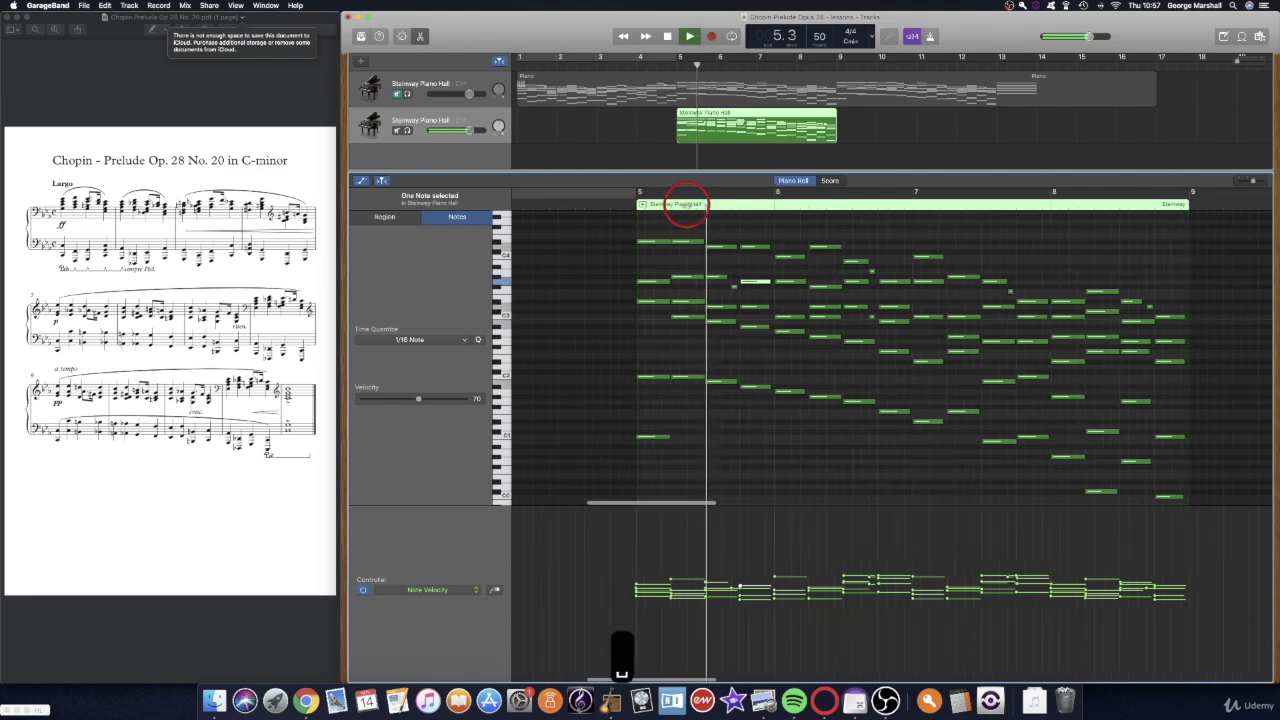
pyautogui.press('space')
pyautogui.press('space')
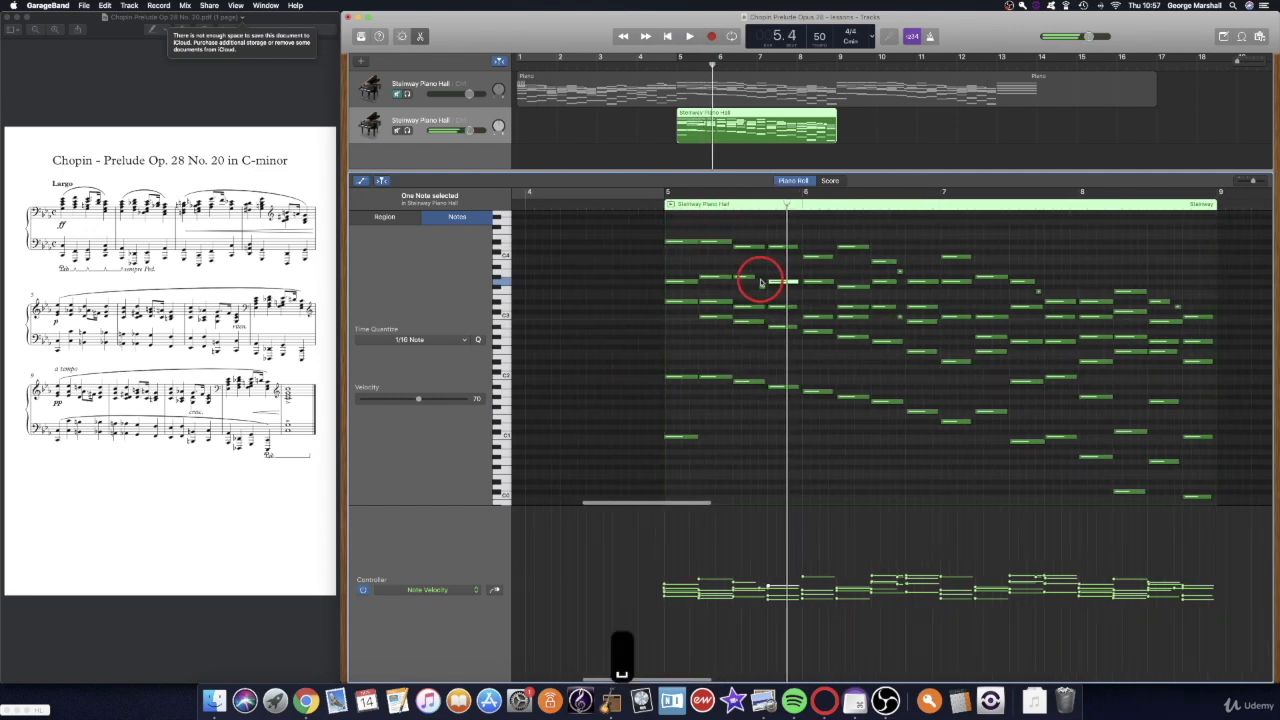
# Step: Continue playback from the end of bar 5 through bar 6 and nudge the G3 in bar 6's beat-4 chord slightly earlier
pyautogui.hscroll(6, 757, 277)
pyautogui.click(599, 205)
pyautogui.click(591, 205)
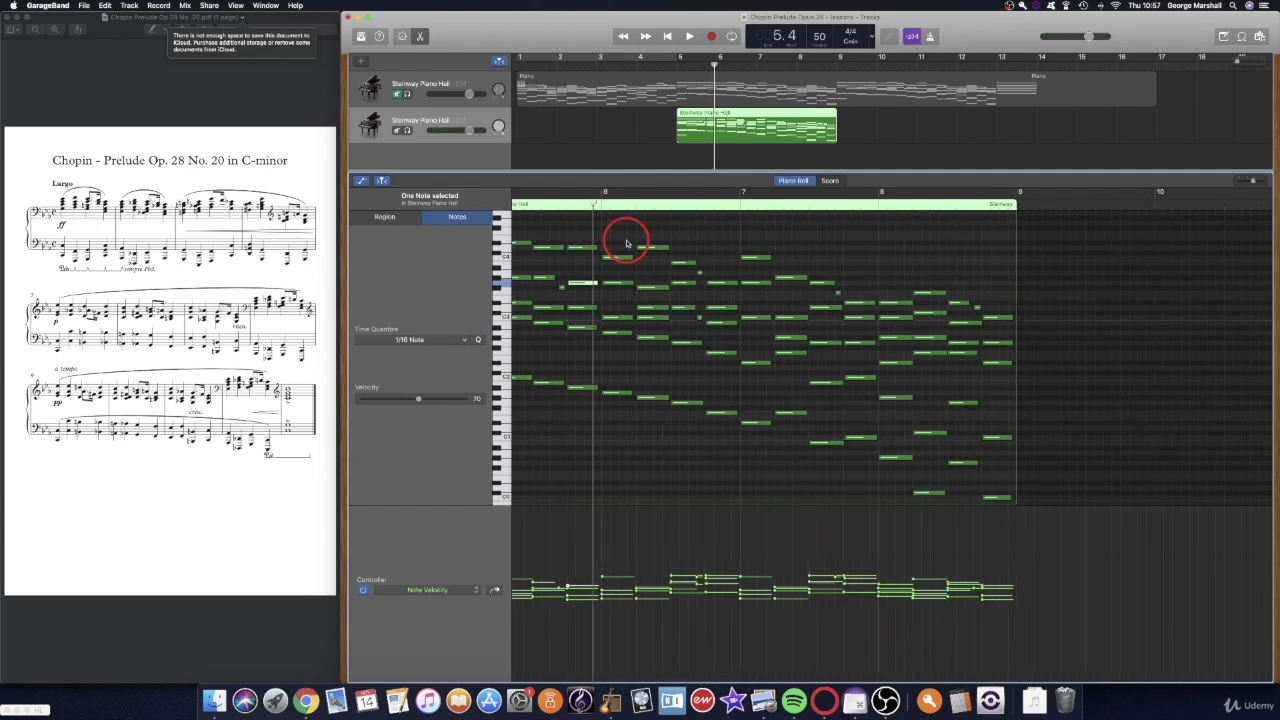
pyautogui.press('space')
pyautogui.hscroll(-2, 794, 349)
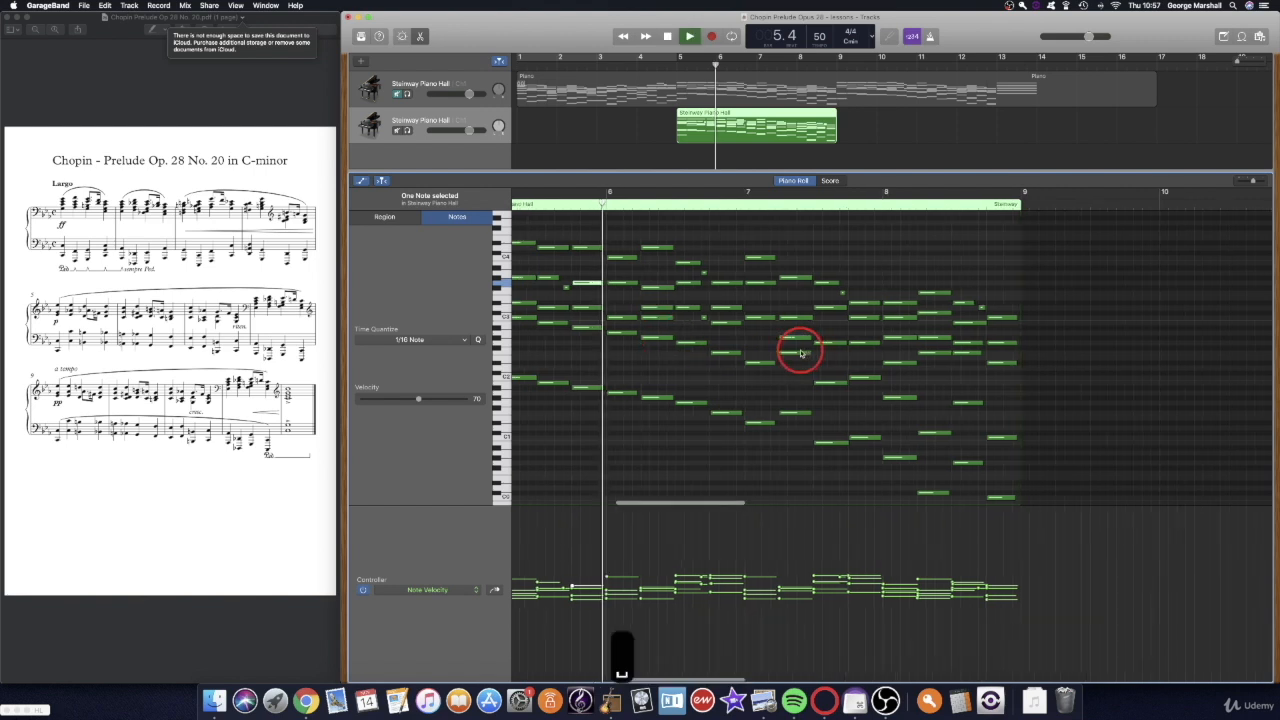
pyautogui.hscroll(-3, 800, 353)
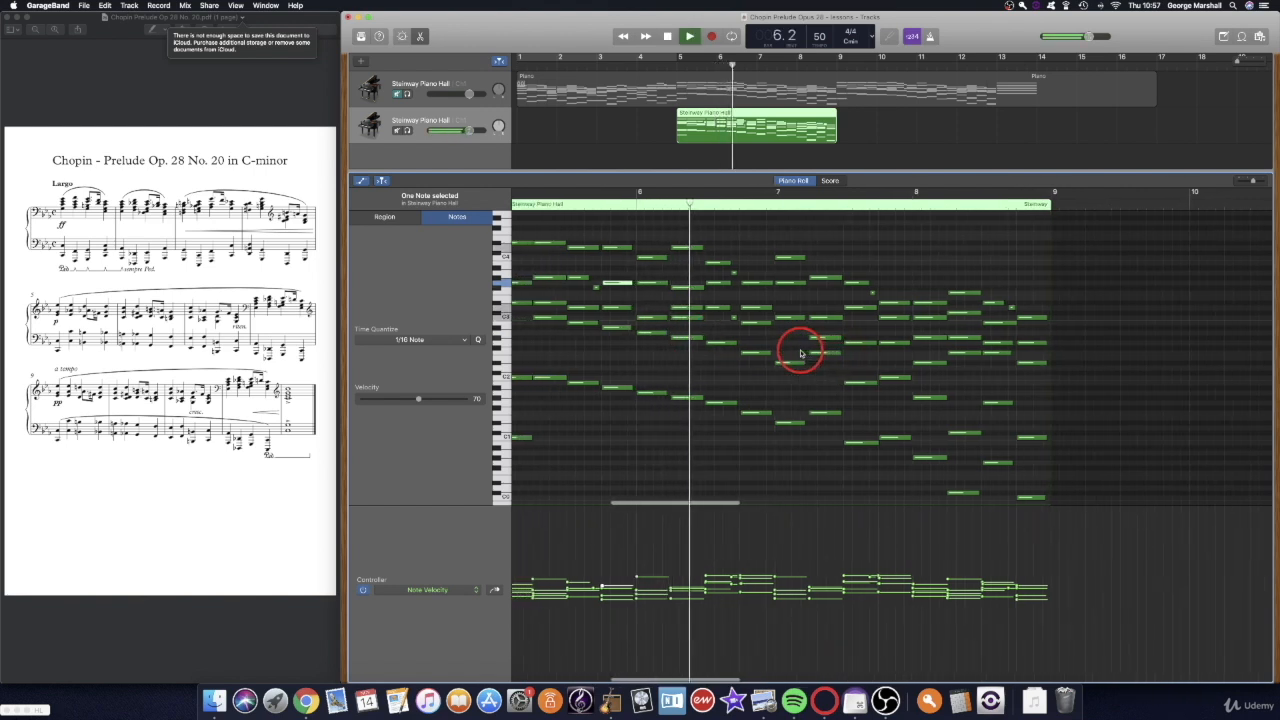
pyautogui.hscroll(-2, 800, 353)
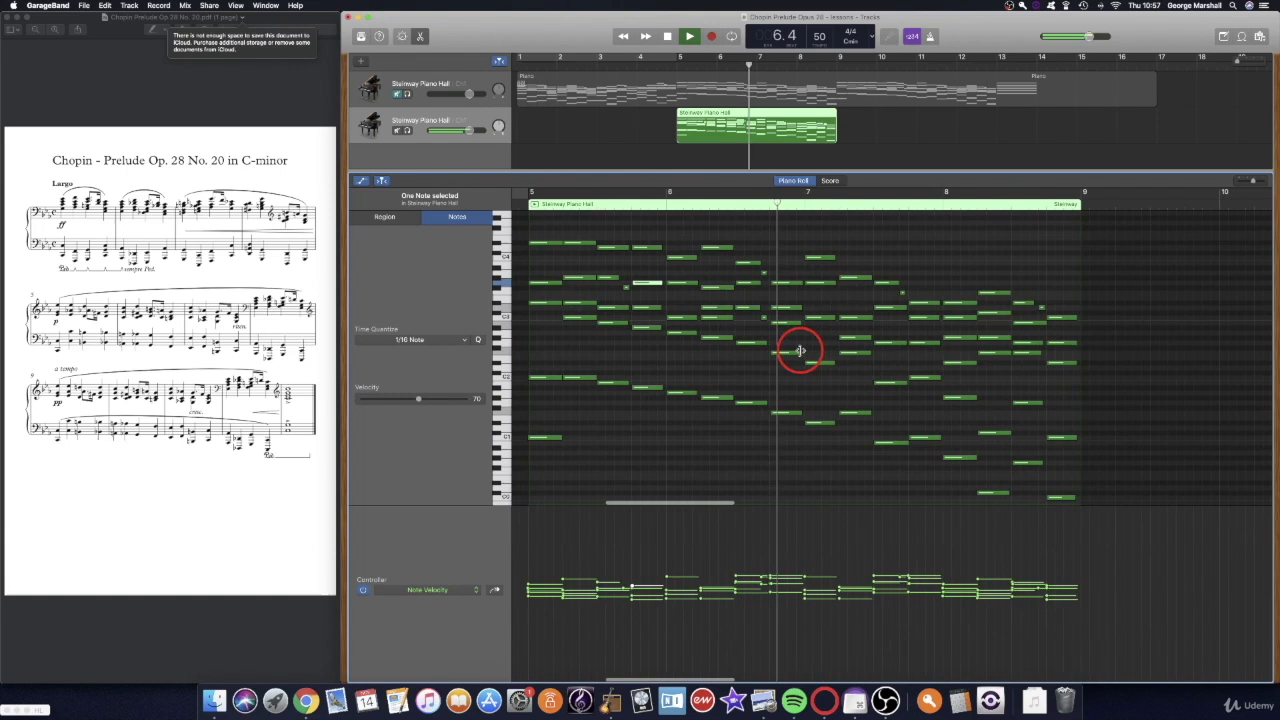
pyautogui.press('space')
pyautogui.moveTo(792, 289); pyautogui.dragTo(791, 288)
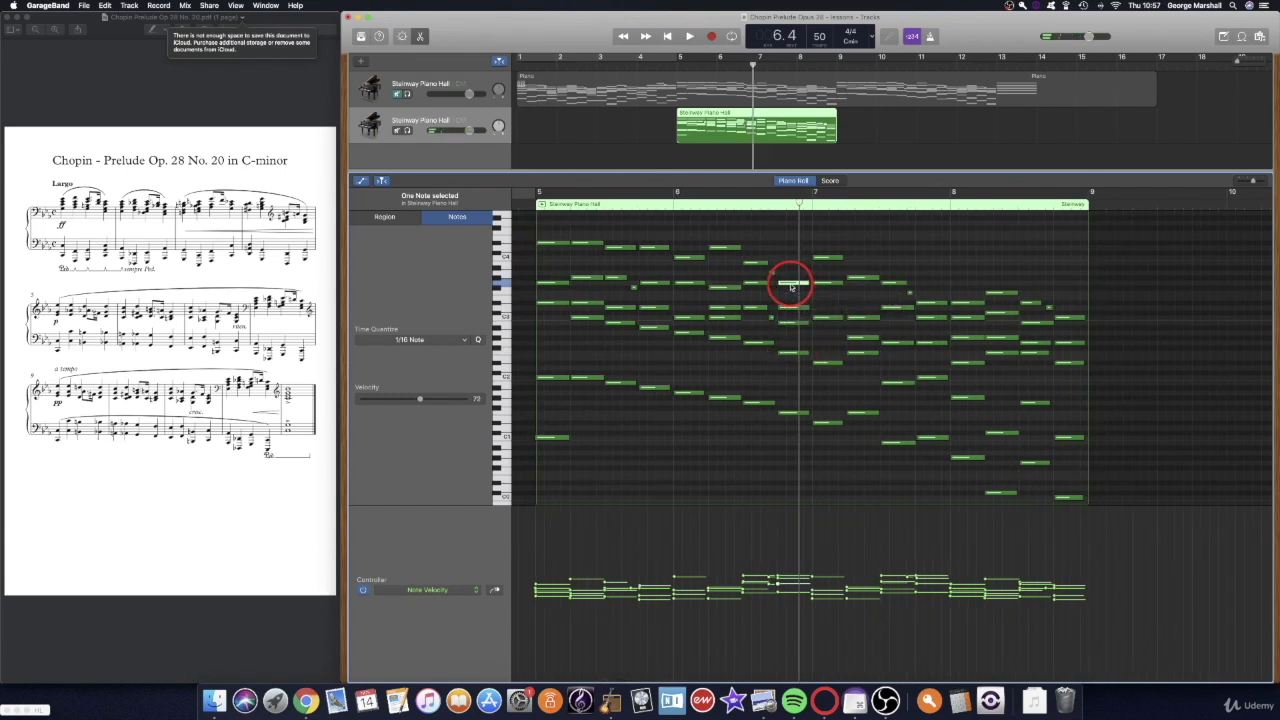
# Step: Play back the passage from just before bar 6's last chord to the end of bar 8
pyautogui.click(768, 206)
pyautogui.press('space')
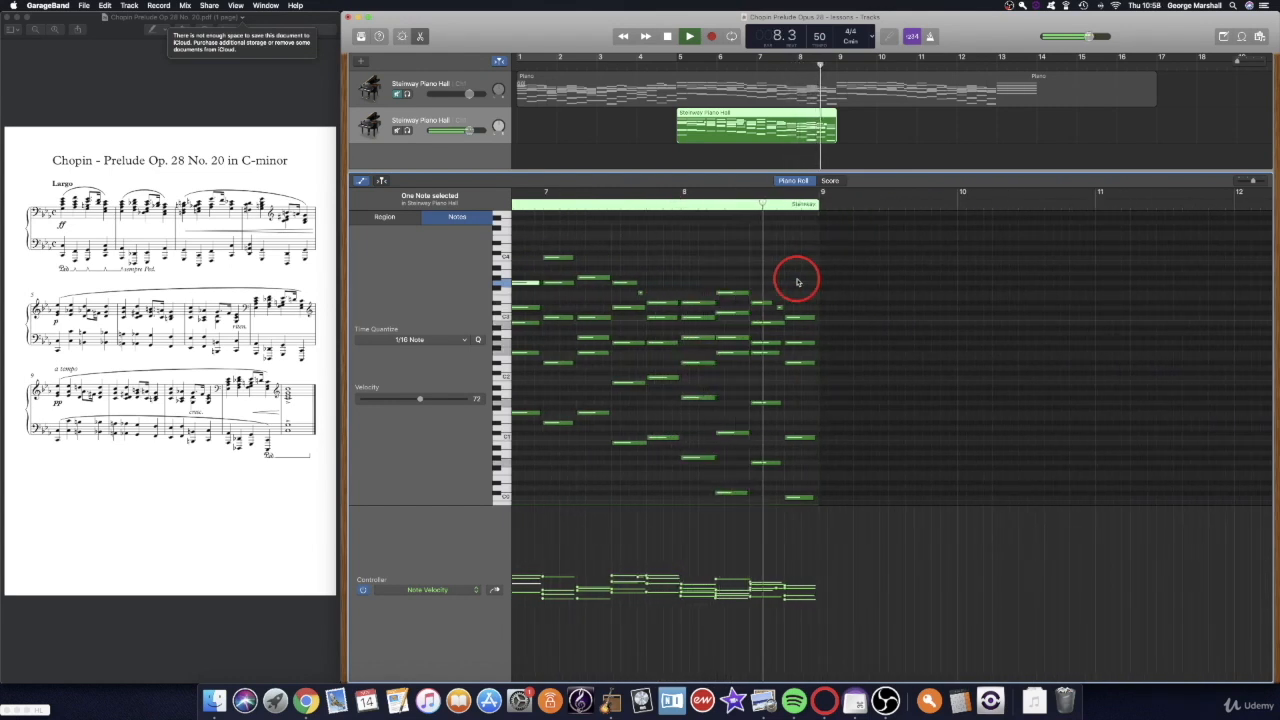
pyautogui.press('space')
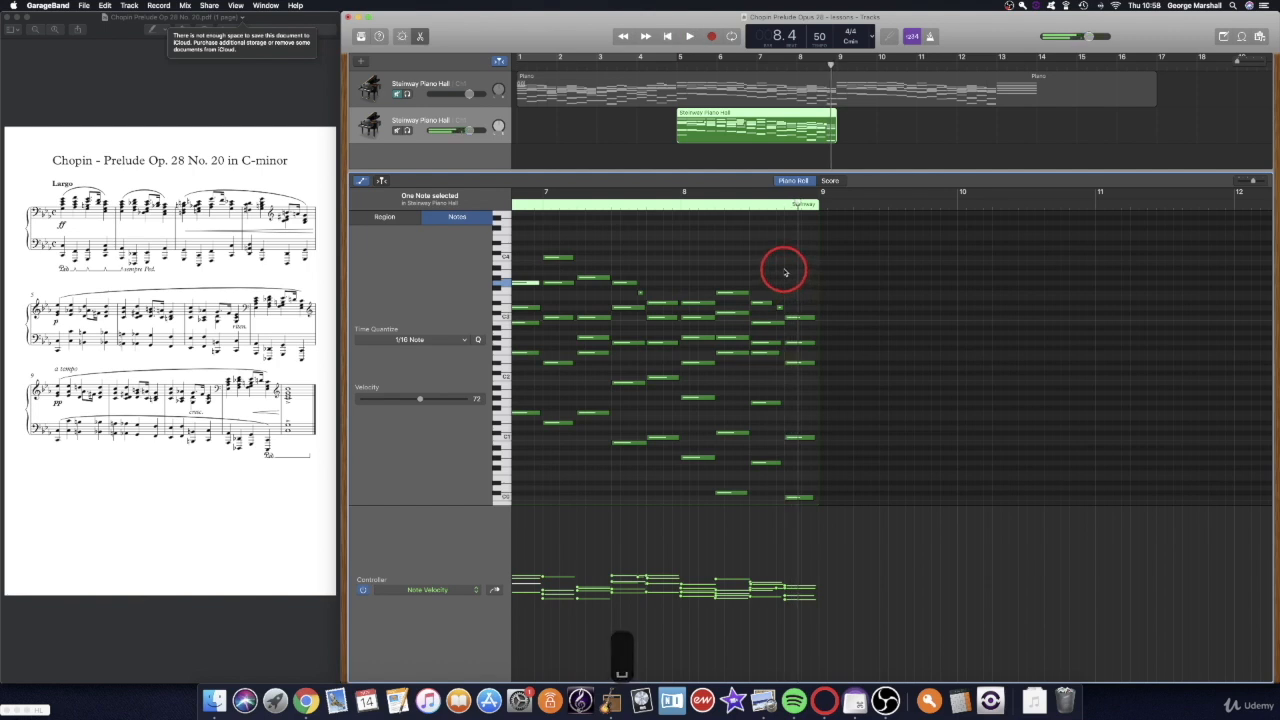
pyautogui.hscroll(-3, 785, 272)
pyautogui.hscroll(-5, 785, 272)
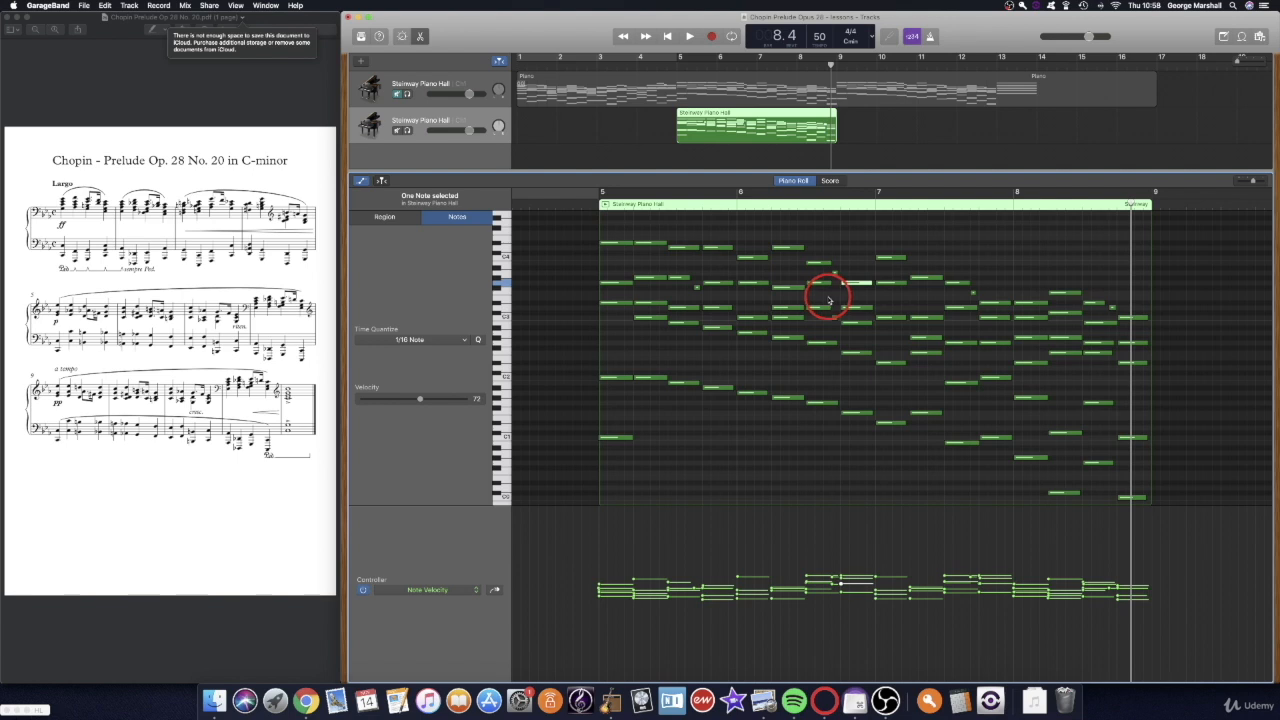
# Step: Unmute the original piano track and split its Piano region at the start of bar 5
pyautogui.click(678, 62)
pyautogui.click(683, 90)
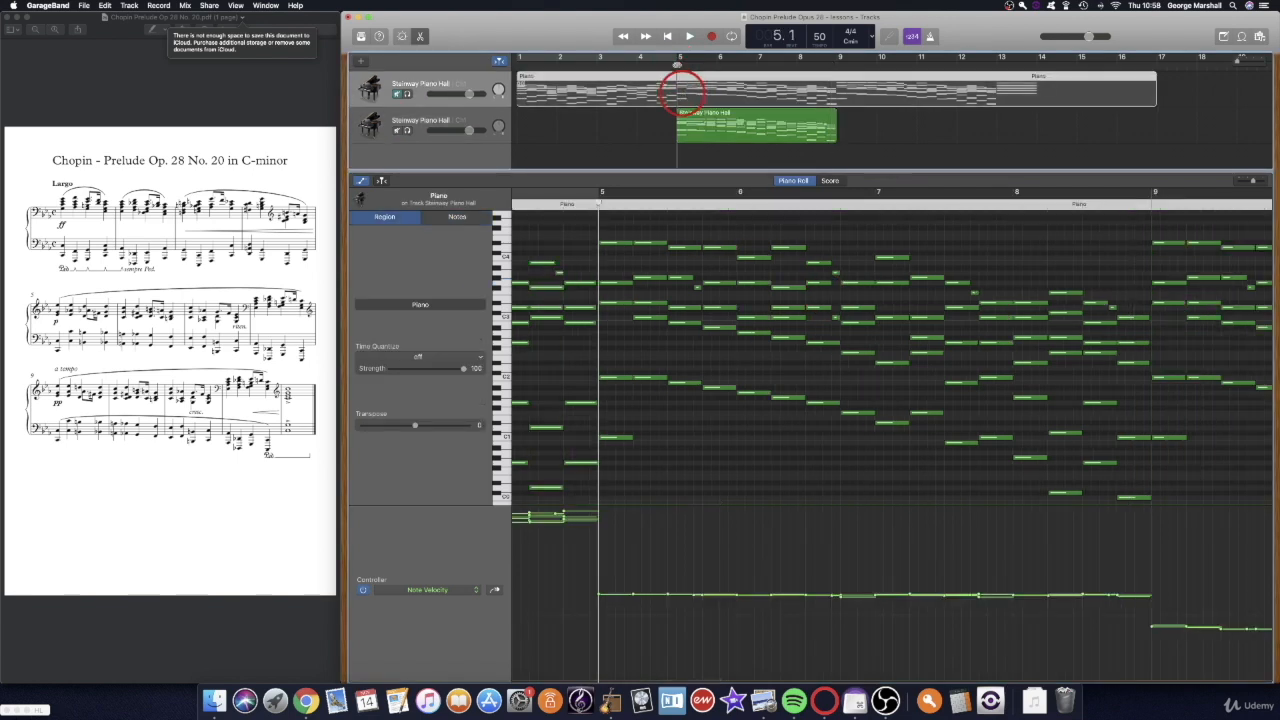
pyautogui.click(397, 94)
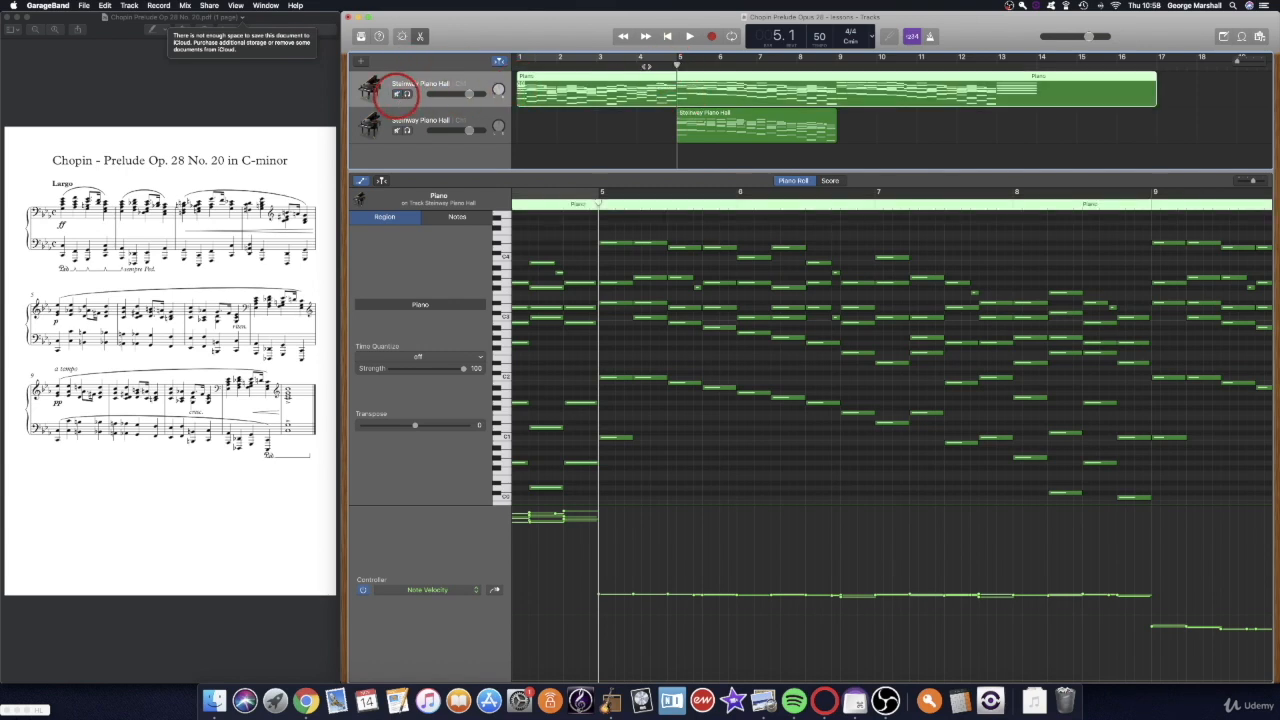
pyautogui.rightClick(680, 72)
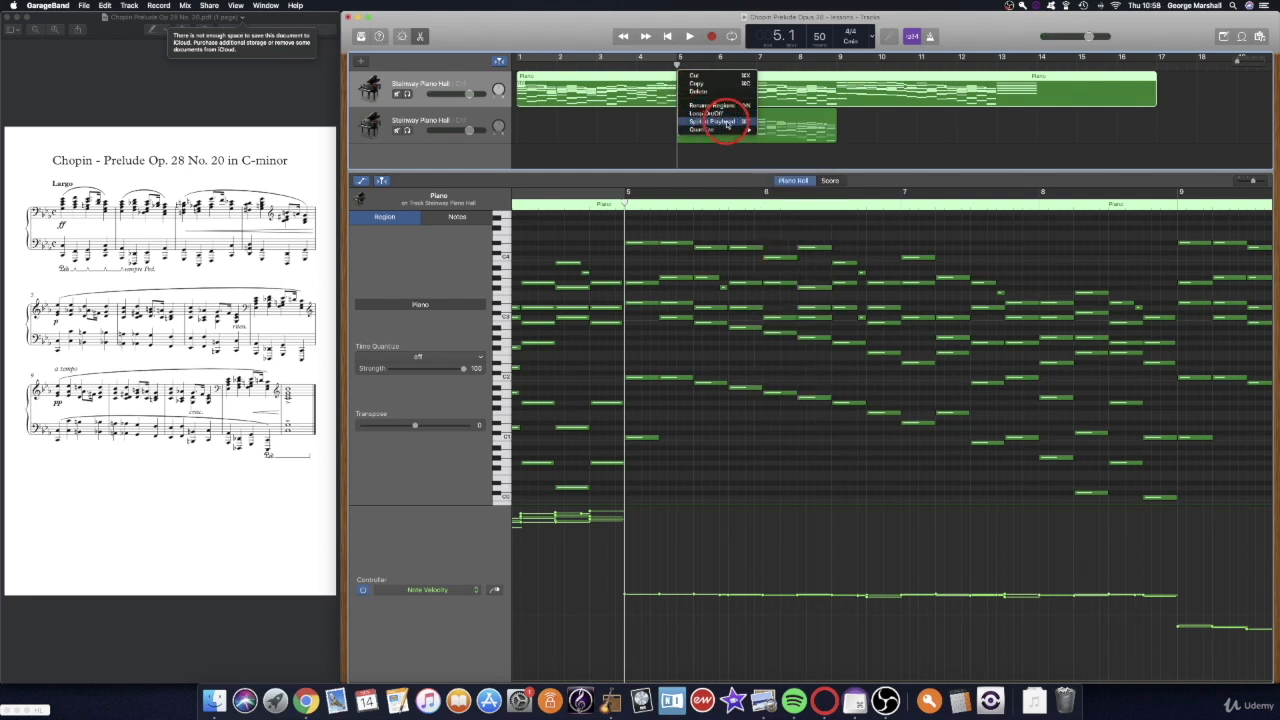
pyautogui.click(727, 124)
# Step: Split the Piano region at bar 9 and replace its bars 5 to 8 section with the Steinway Piano Hall region from the second track
pyautogui.click(838, 60)
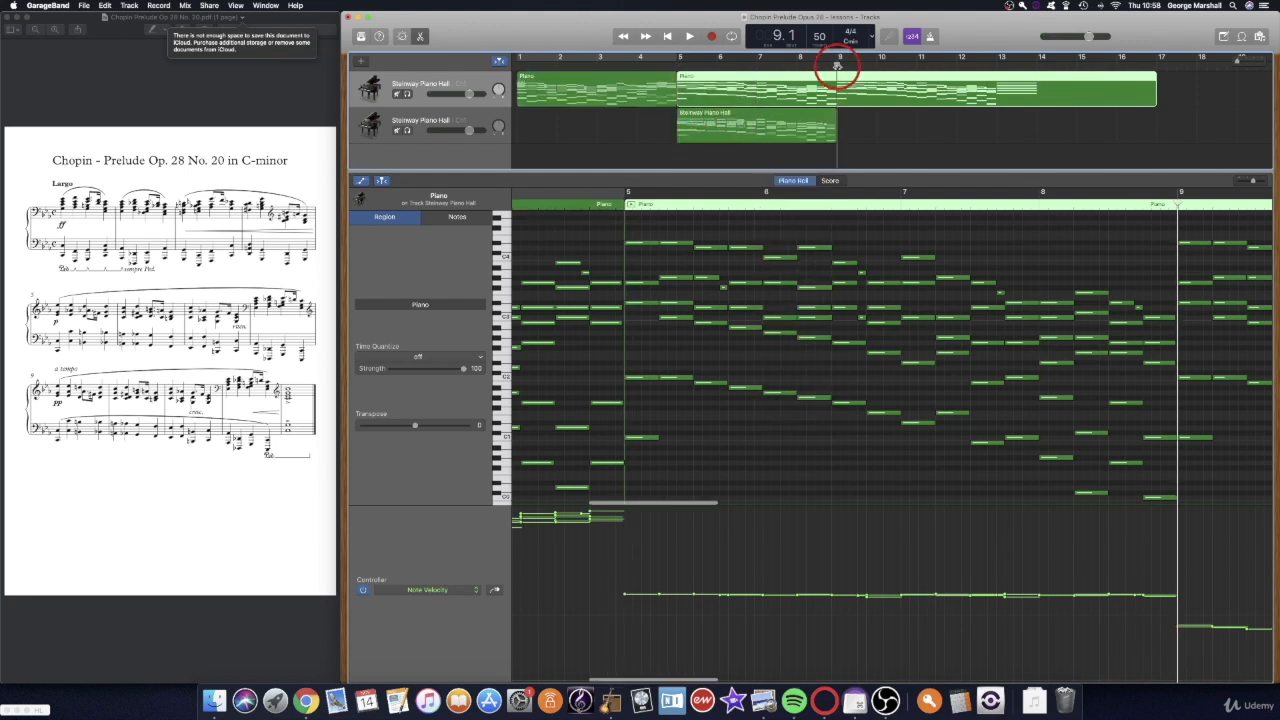
pyautogui.press('super+t')
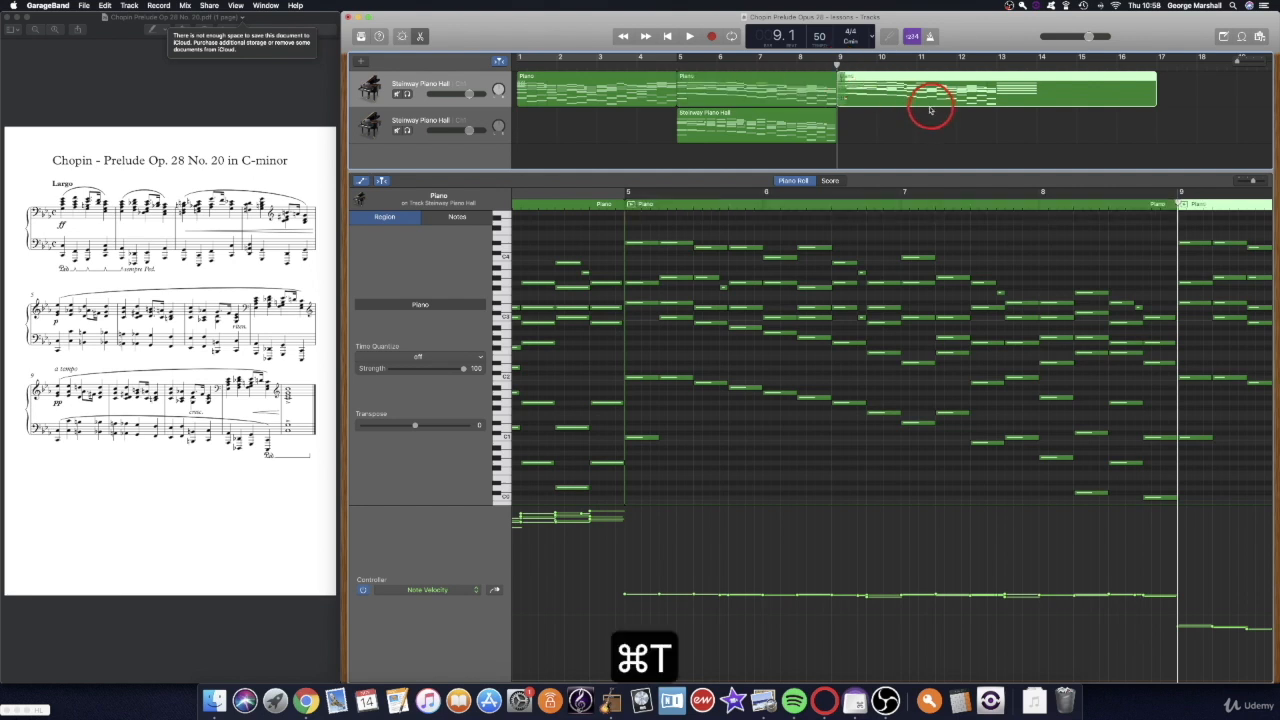
pyautogui.click(800, 96)
pyautogui.press('BackSpace')
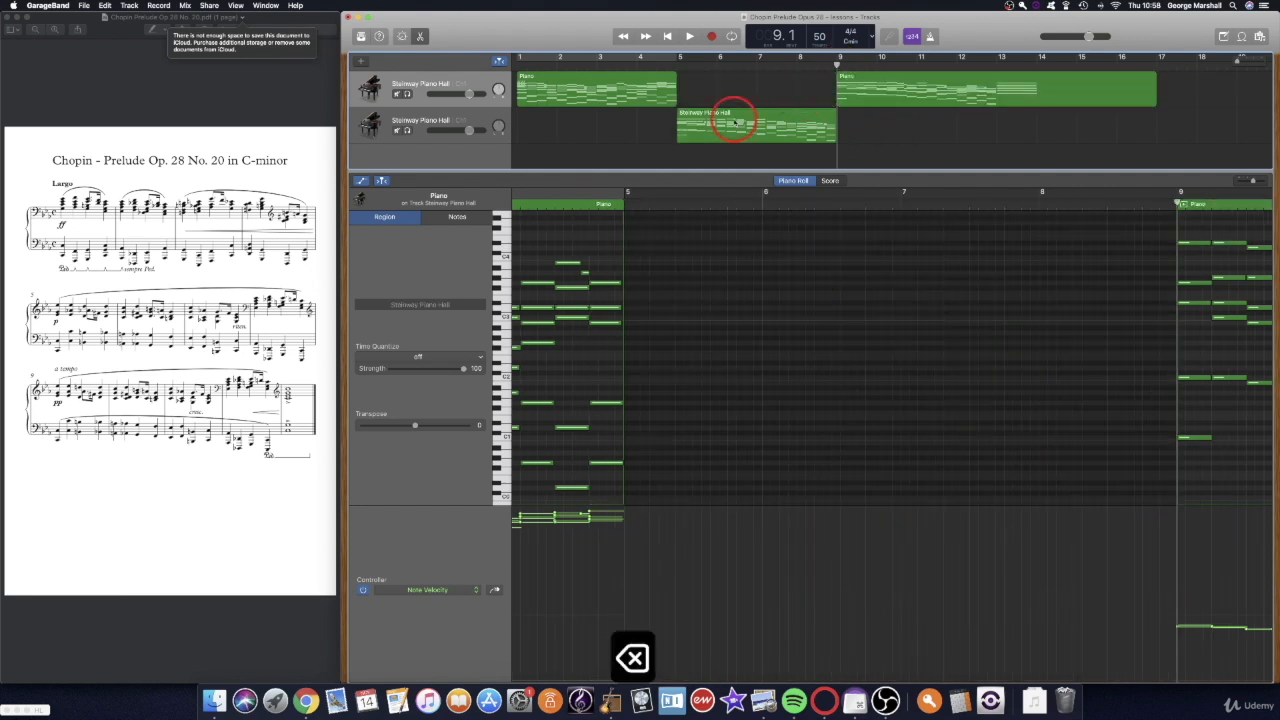
pyautogui.moveTo(730, 113); pyautogui.dragTo(730, 77)
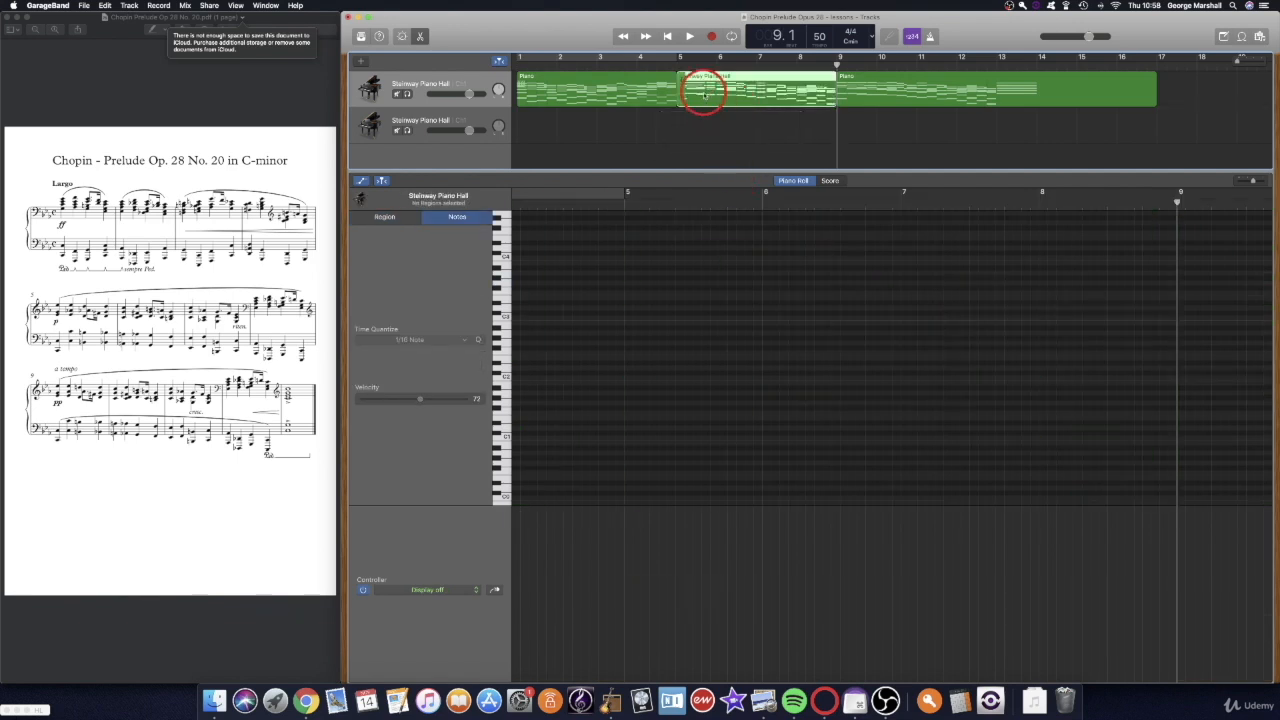
# Step: Play the assembled track from bar 1 to bar 9 and show the inserted region's notes from bar 5
pyautogui.click(667, 37)
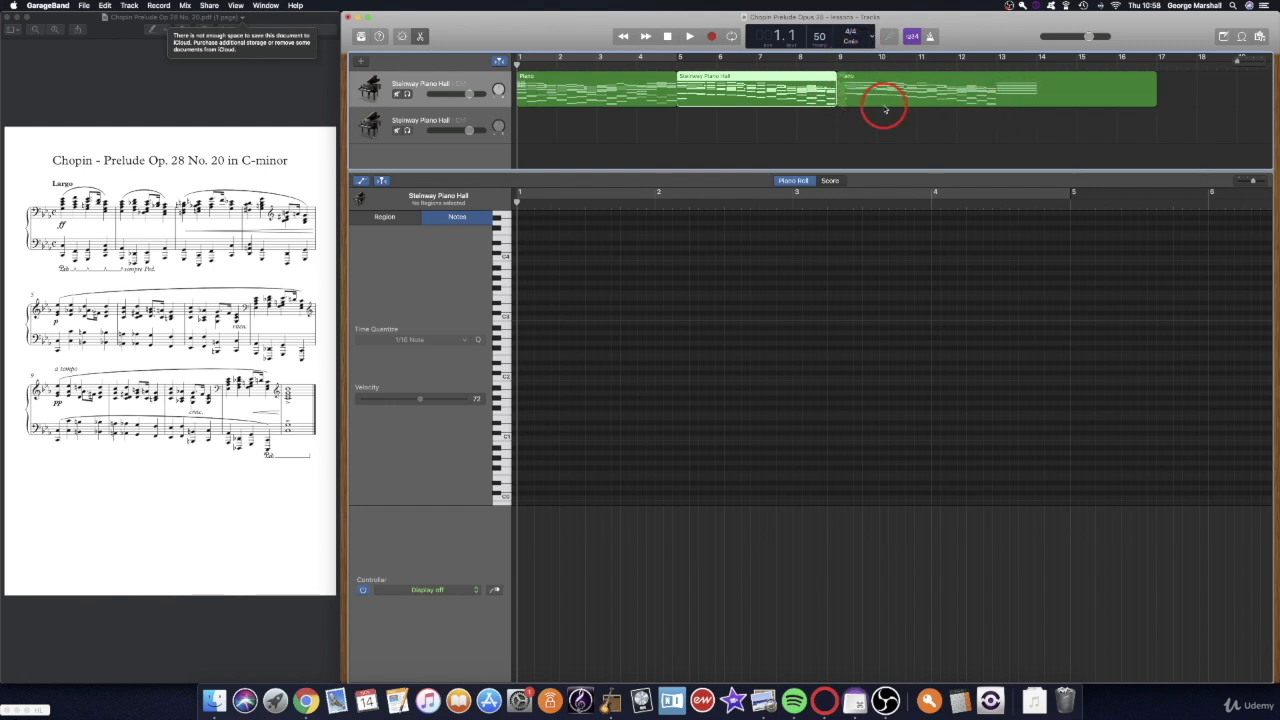
pyautogui.press('space')
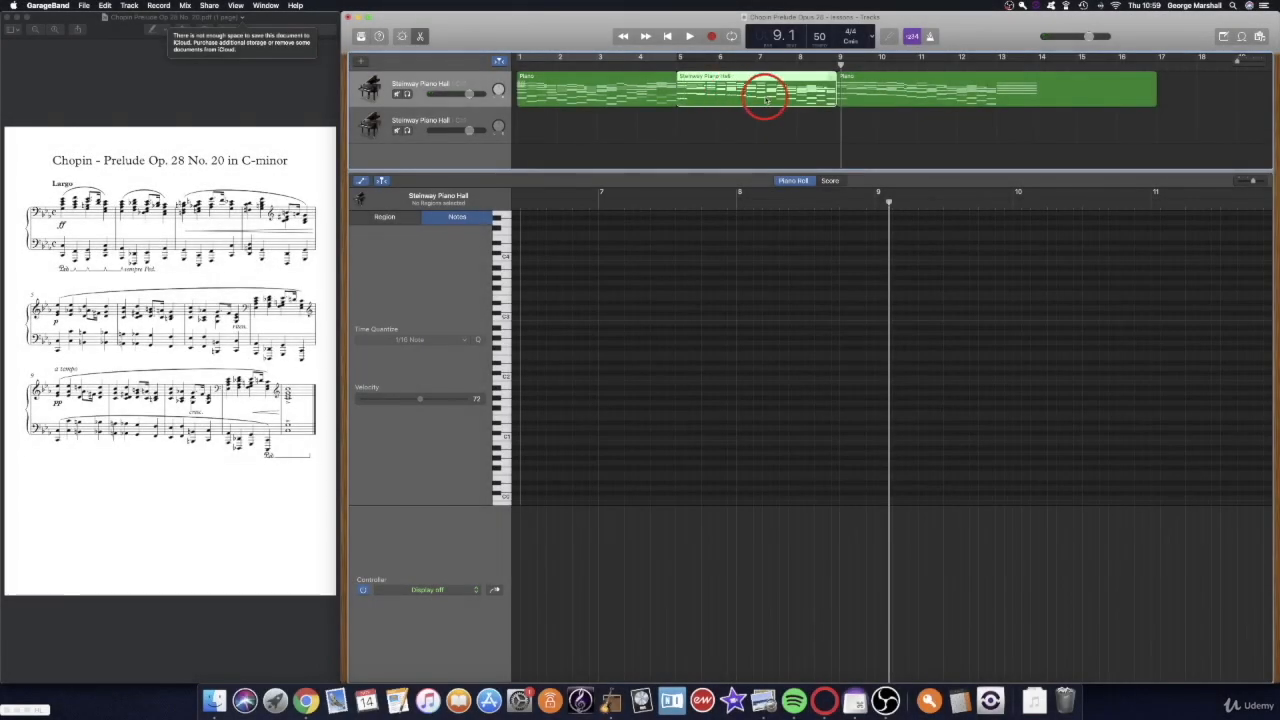
pyautogui.click(765, 140)
pyautogui.click(752, 90)
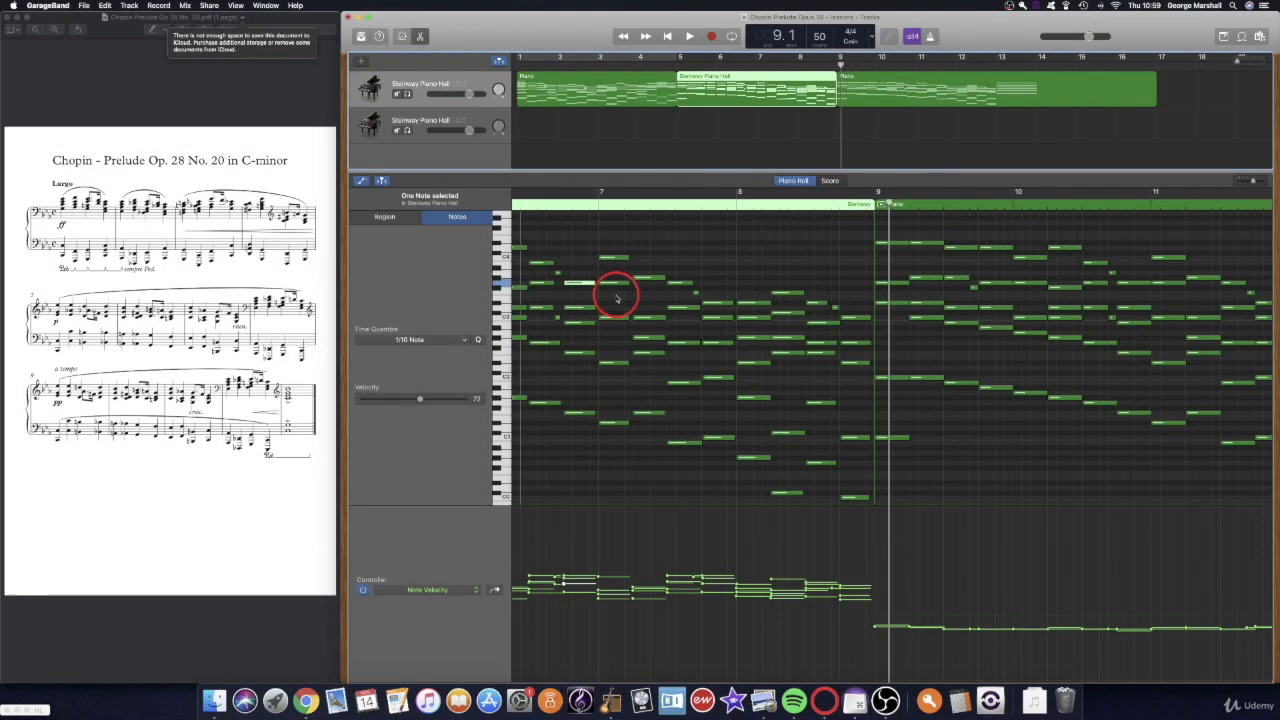
pyautogui.hscroll(-3, 617, 298)
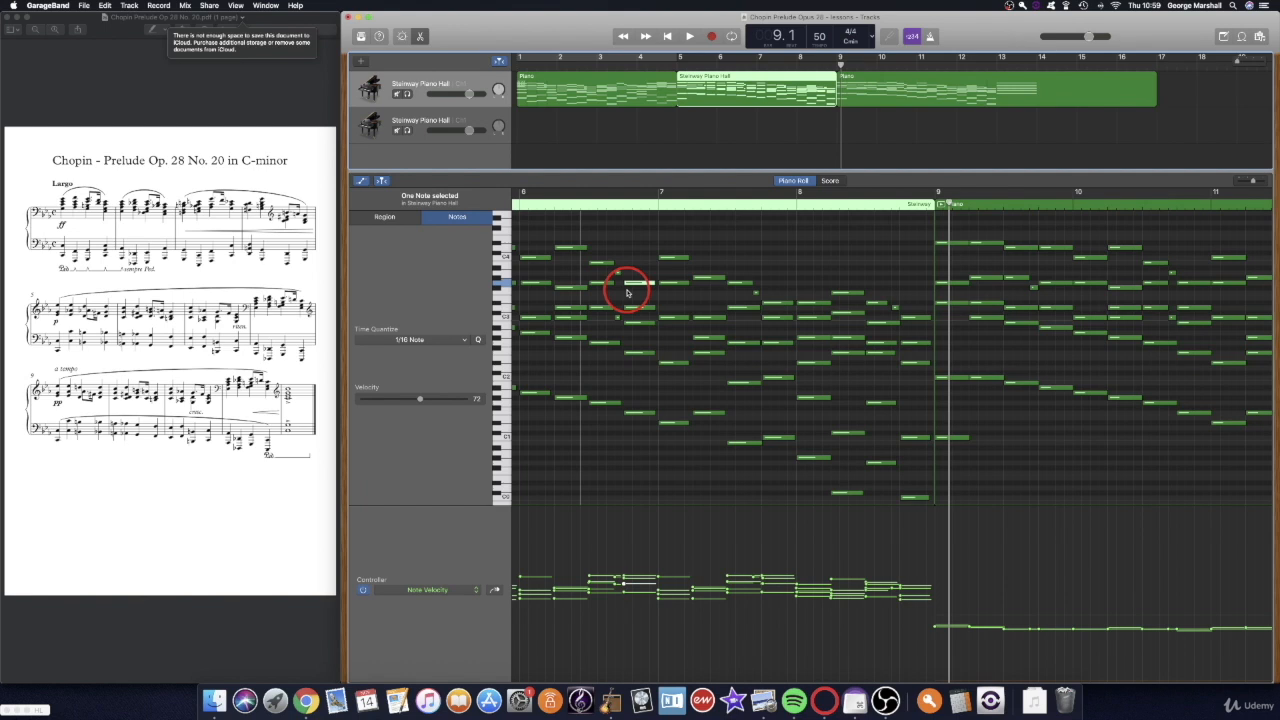
pyautogui.hscroll(-10, 627, 292)
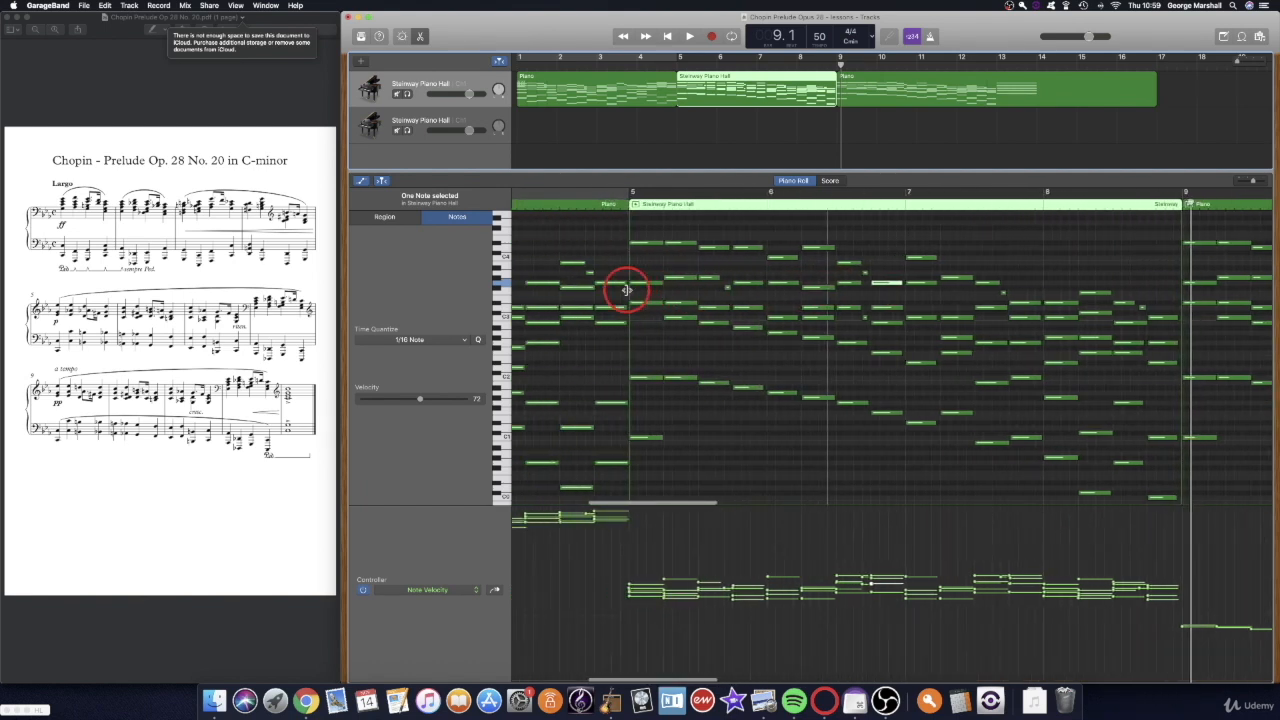